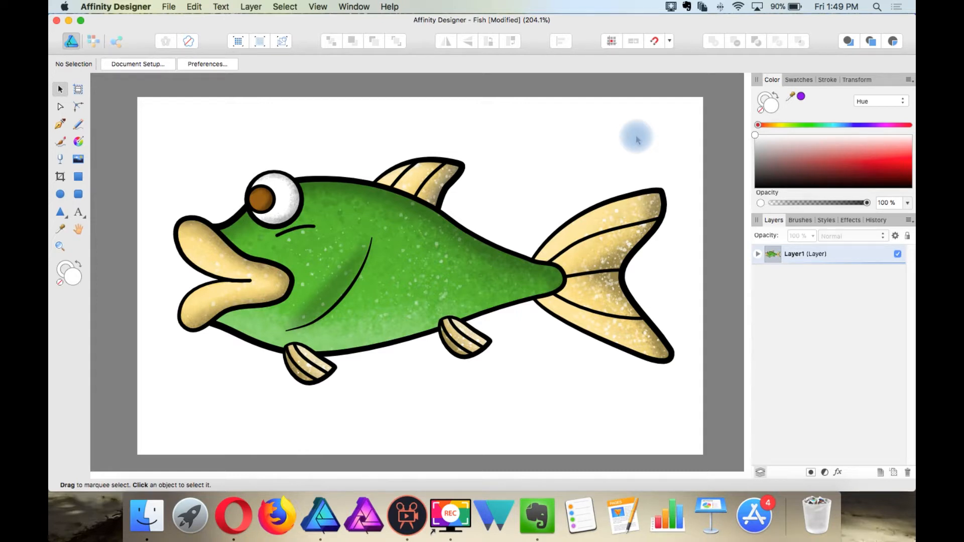
- Open the document setup's color settings, where the Transparent background option is found, and accept the setup
click(155, 64)
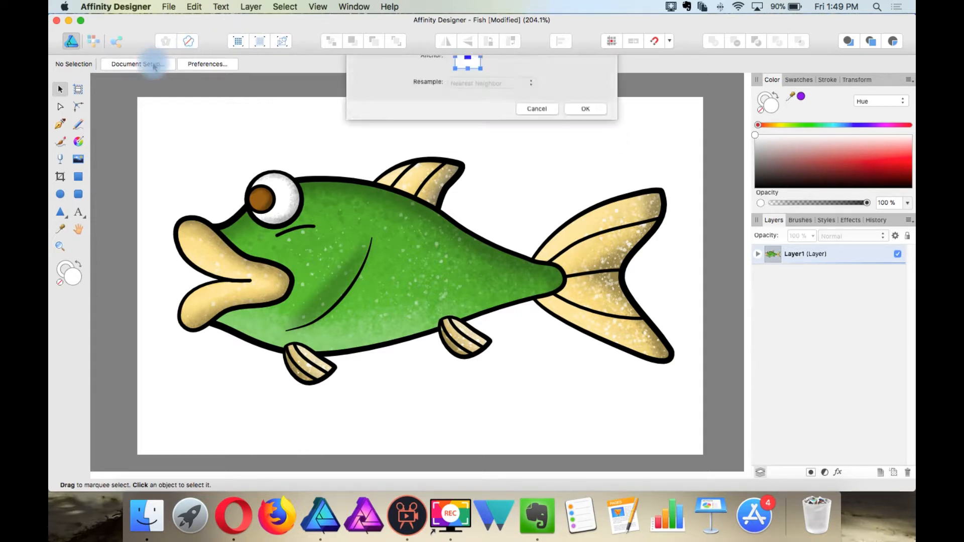
click(471, 133)
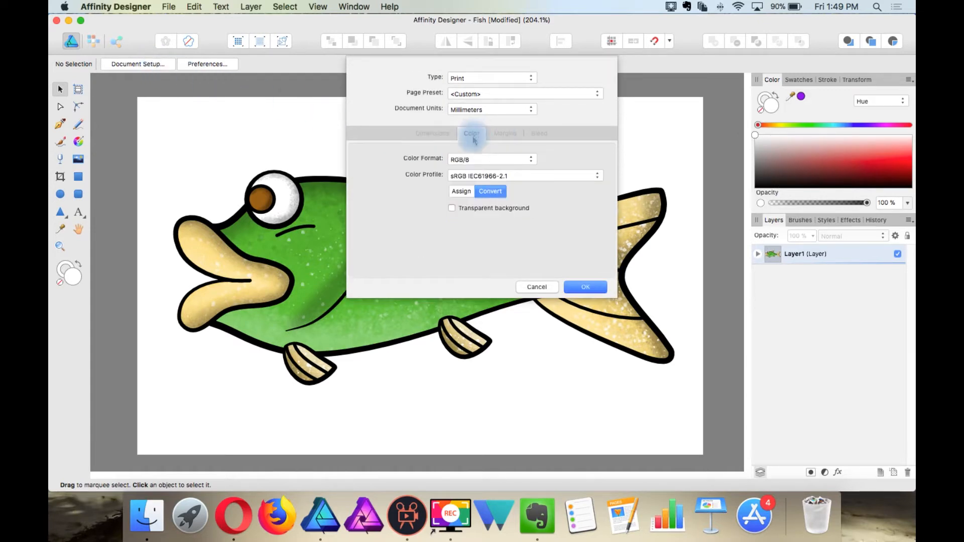
click(585, 287)
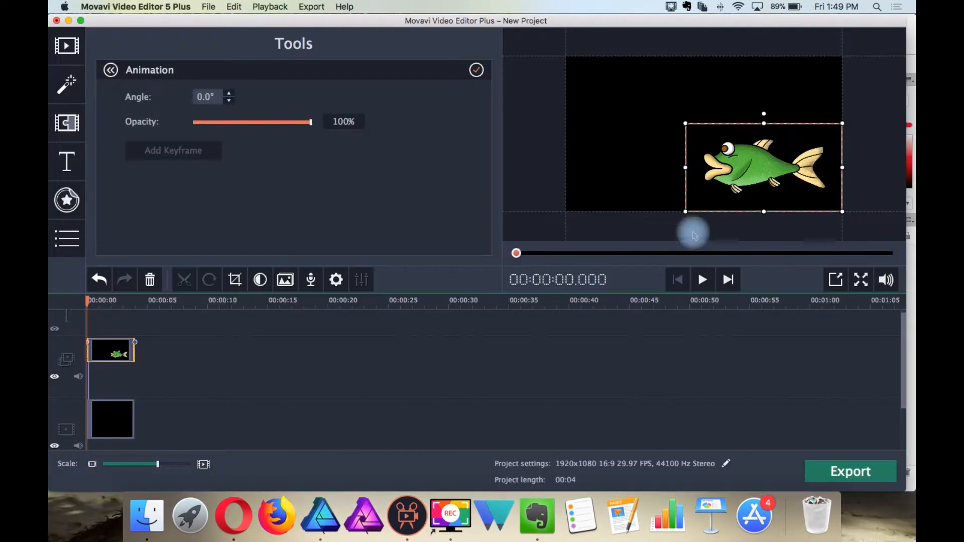
- Switch to Movavi Video Editor Plus and animate the fish overlay from beyond the frame's right edge to beyond its left edge at 4 seconds
drag(734, 169, 881, 143)
drag(897, 147, 467, 147)
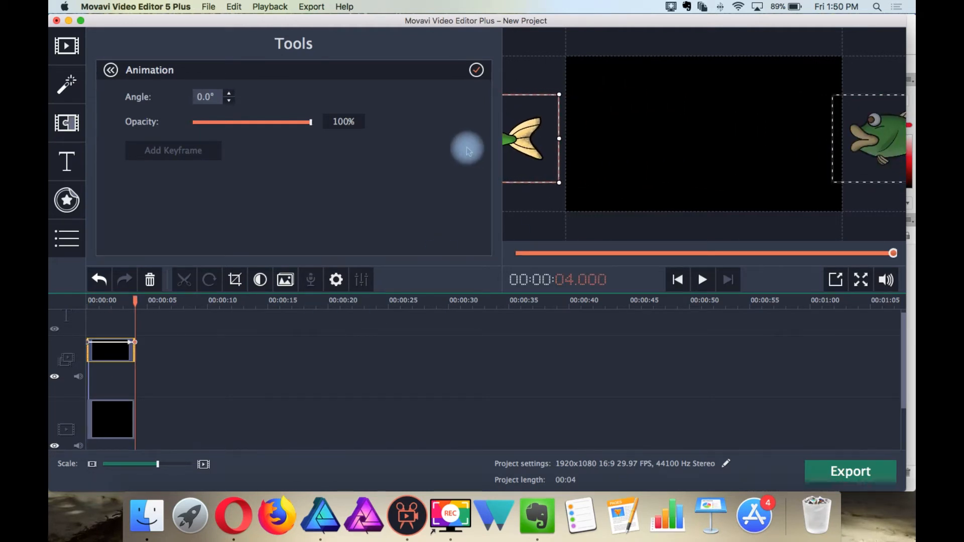
- Play the fish animation from the start of the timeline to preview its movement
click(89, 302)
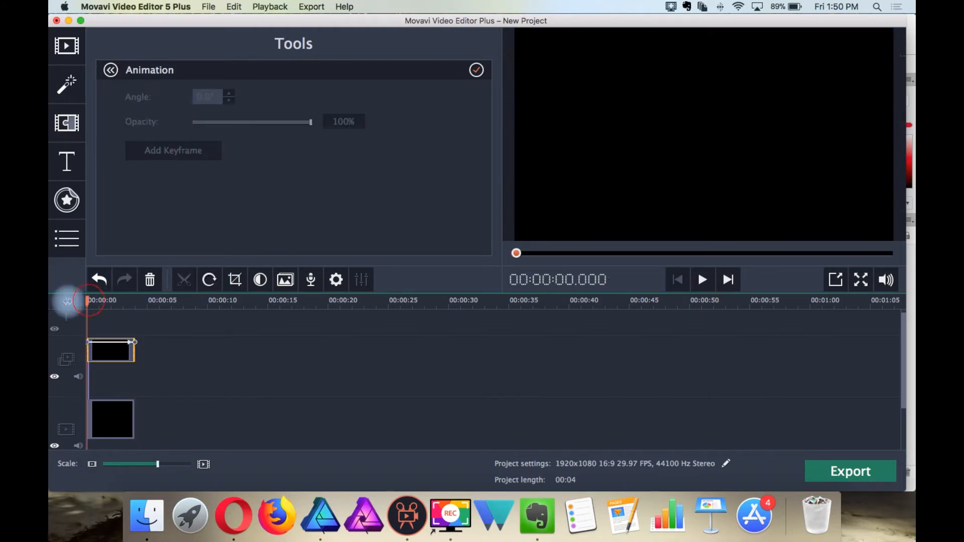
key(space)
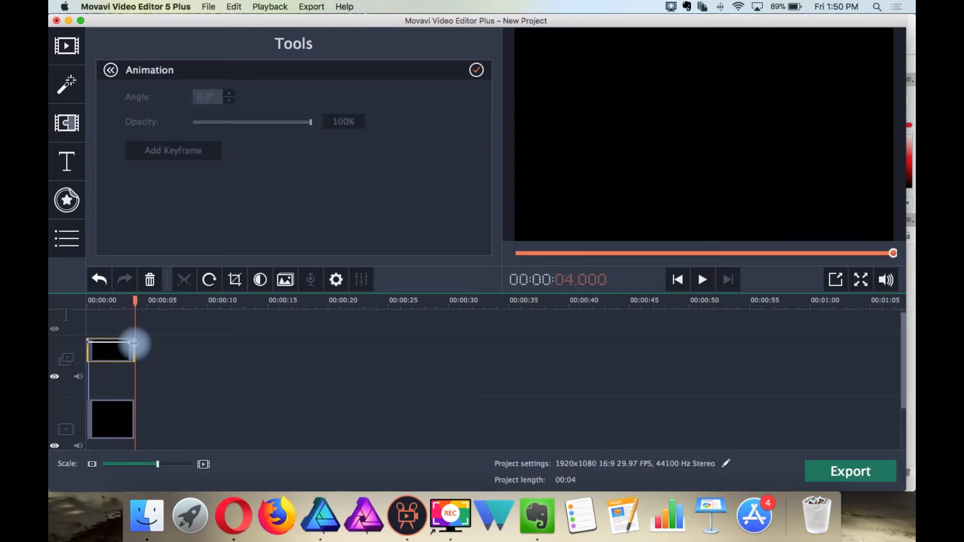
key(space)
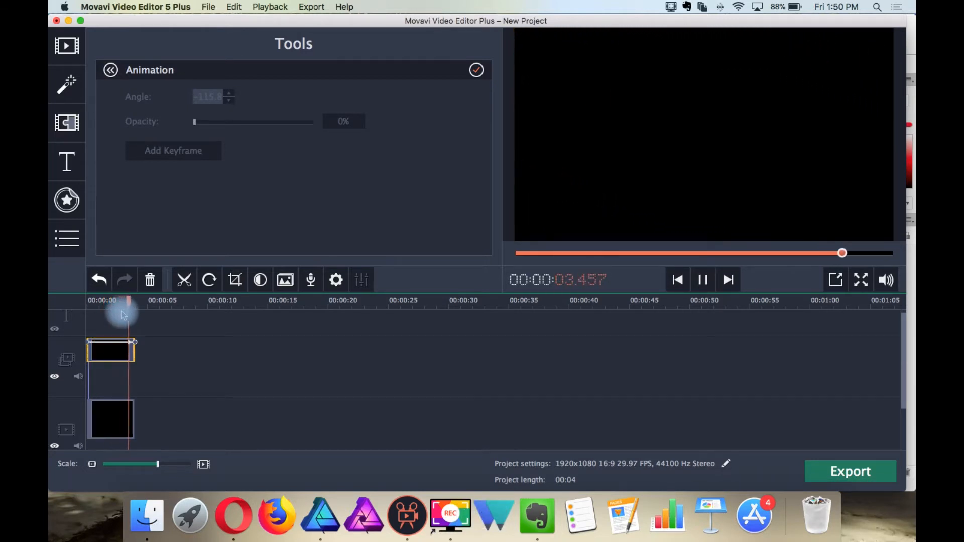
key(space)
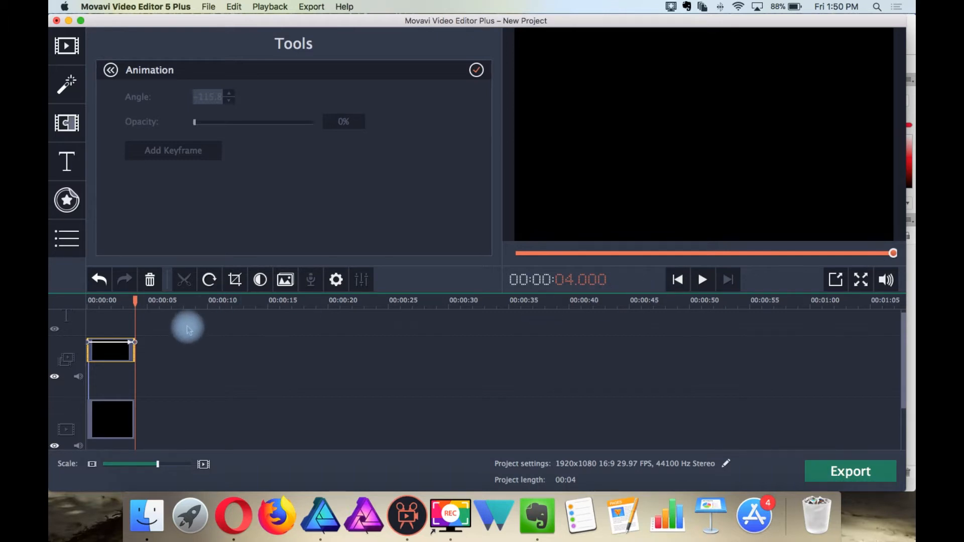
click(161, 344)
drag(156, 329, 107, 420)
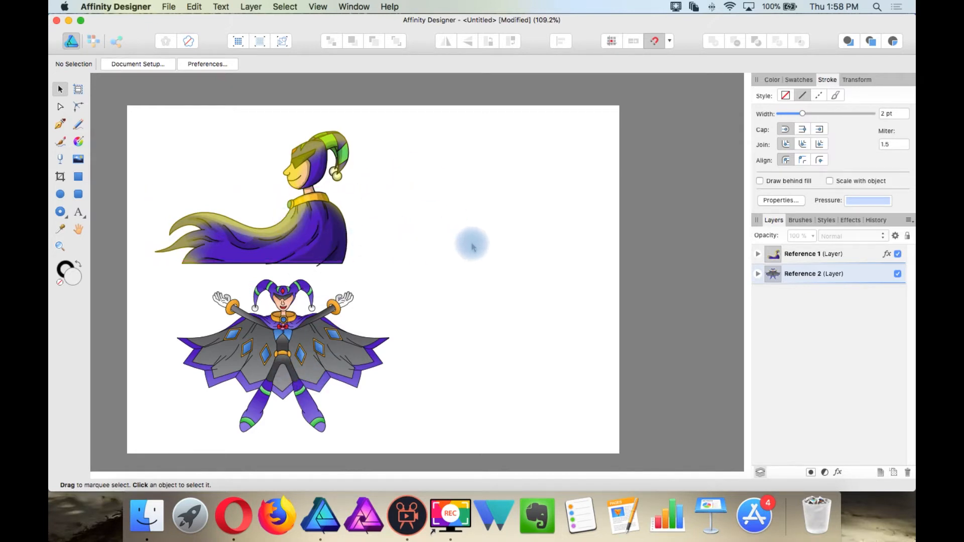
- In Affinity Designer, add a new layer above Reference 1 and name it "Frame 1"
click(823, 259)
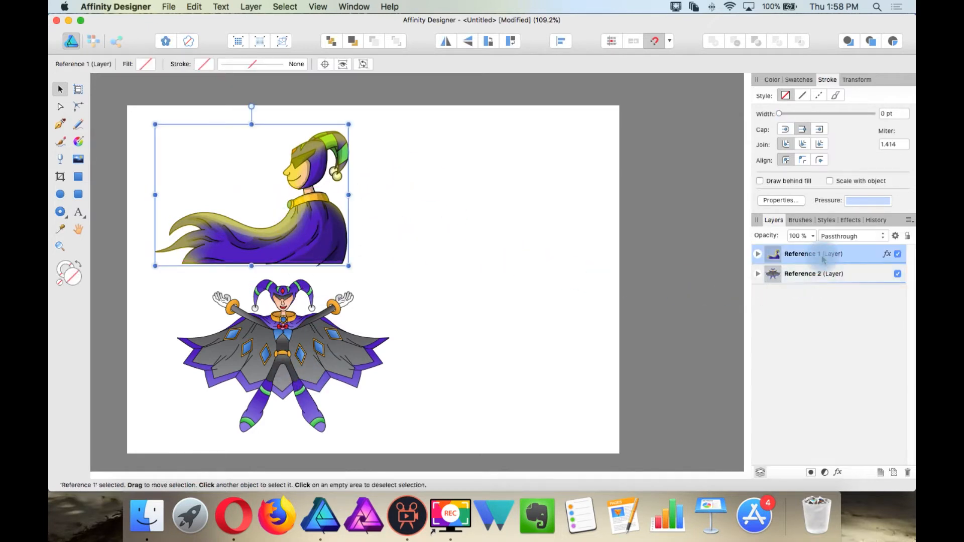
click(881, 473)
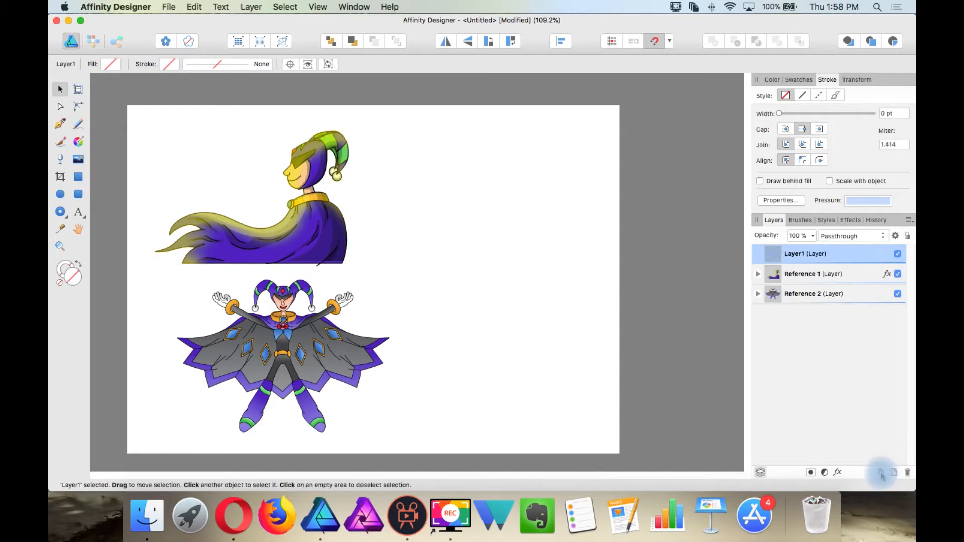
double_click(799, 255)
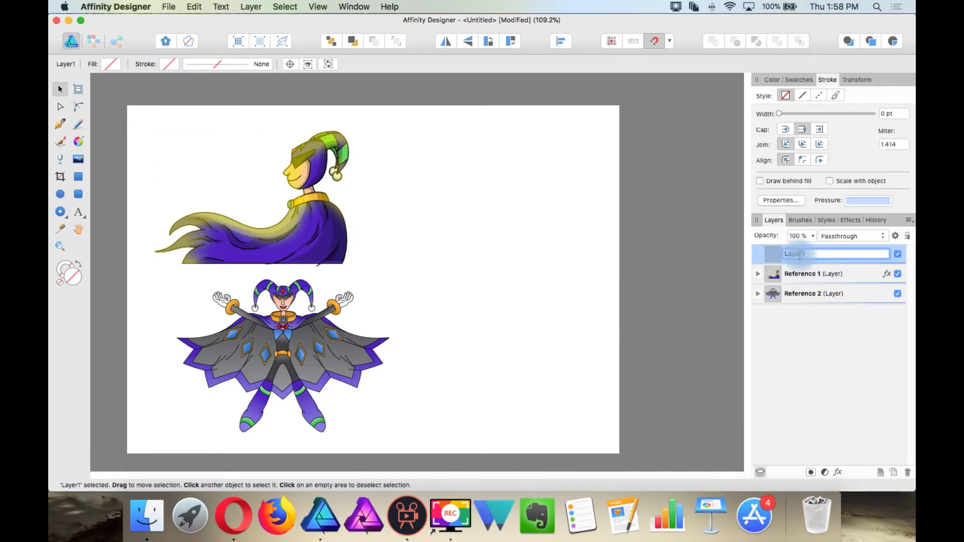
text(Frame 1)
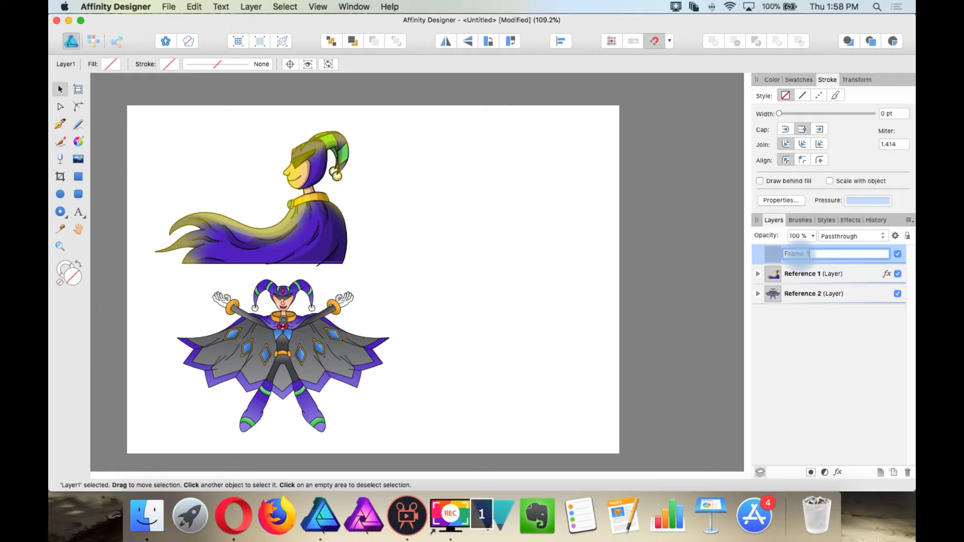
key(Return)
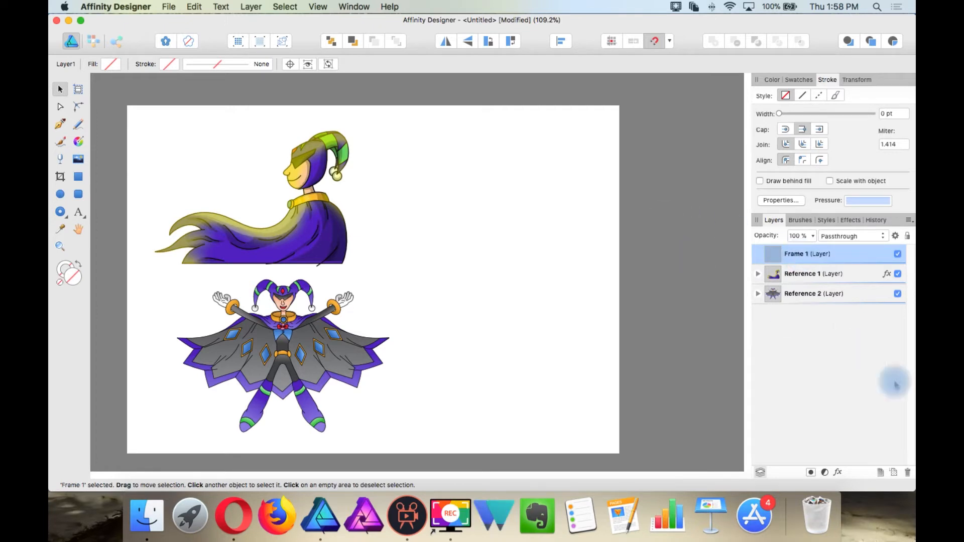
- Add another layer, nest it inside Frame 1, and name it "Sketch"
click(881, 473)
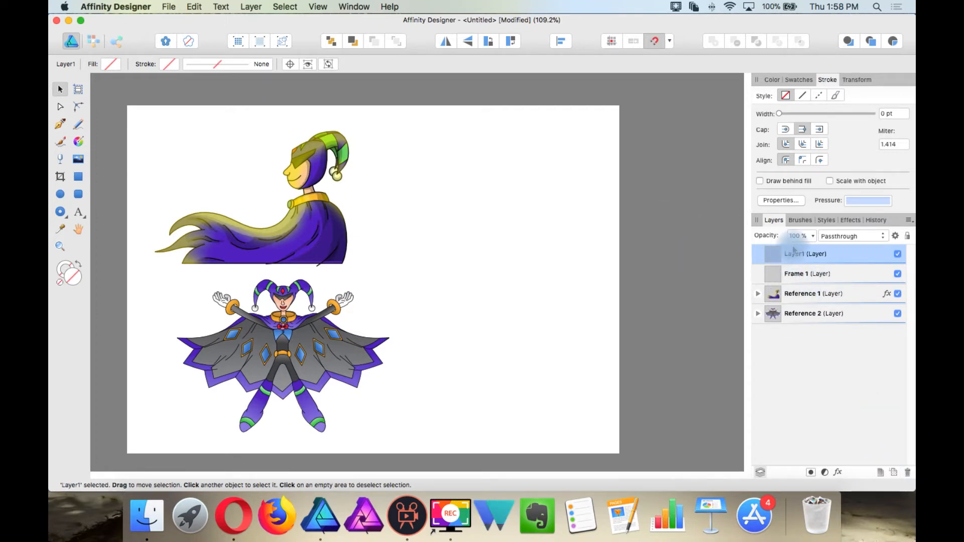
drag(792, 253, 814, 272)
click(758, 254)
click(797, 273)
double_click(799, 273)
text(Sketch)
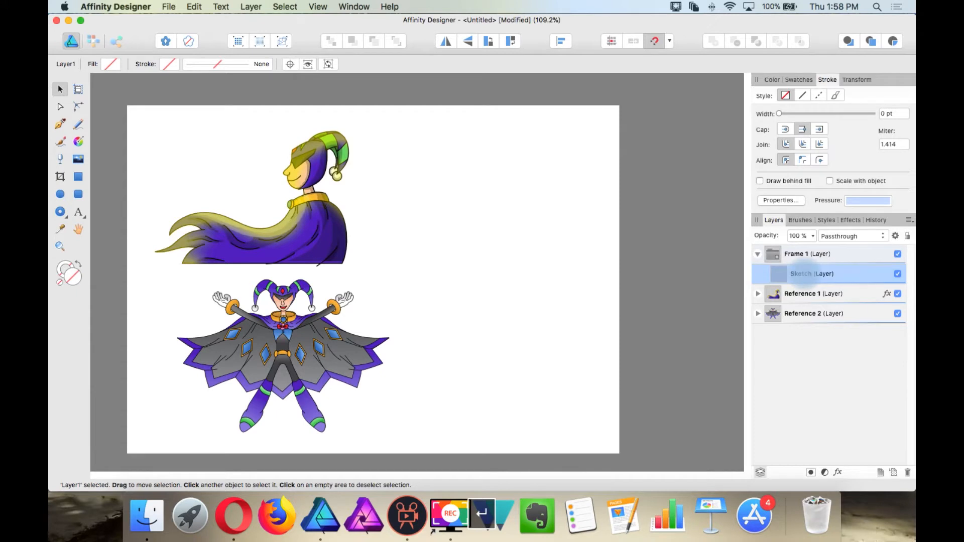
key(Return)
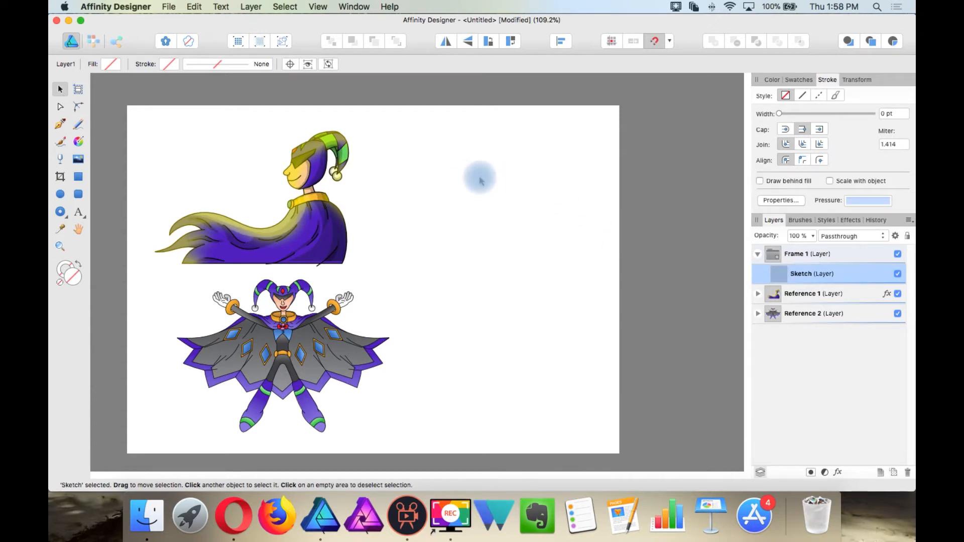
- Set the stroke width to 1 pt for the Sketch layer and activate the Pencil tool in the Designer persona
scroll(532, 193, up, 2)
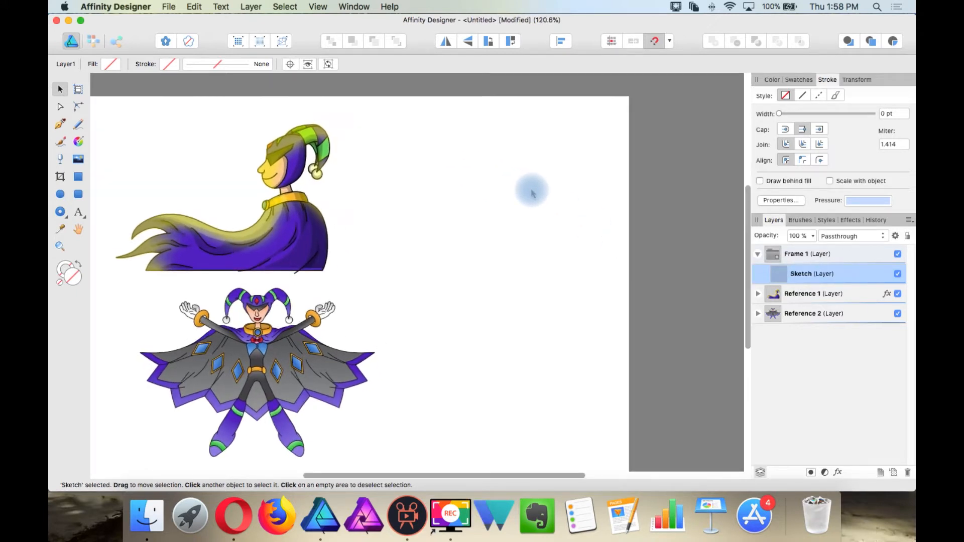
scroll(532, 193, up, 4)
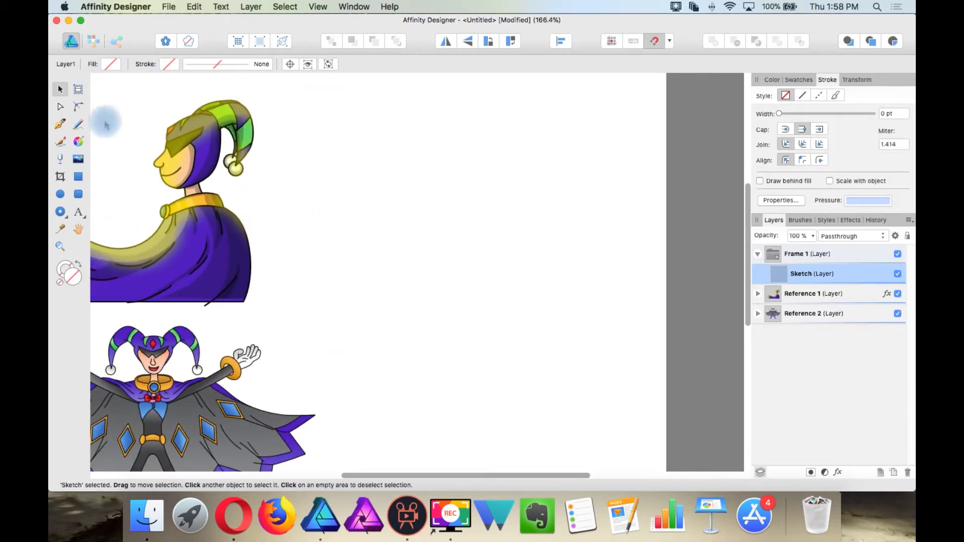
click(78, 124)
click(94, 41)
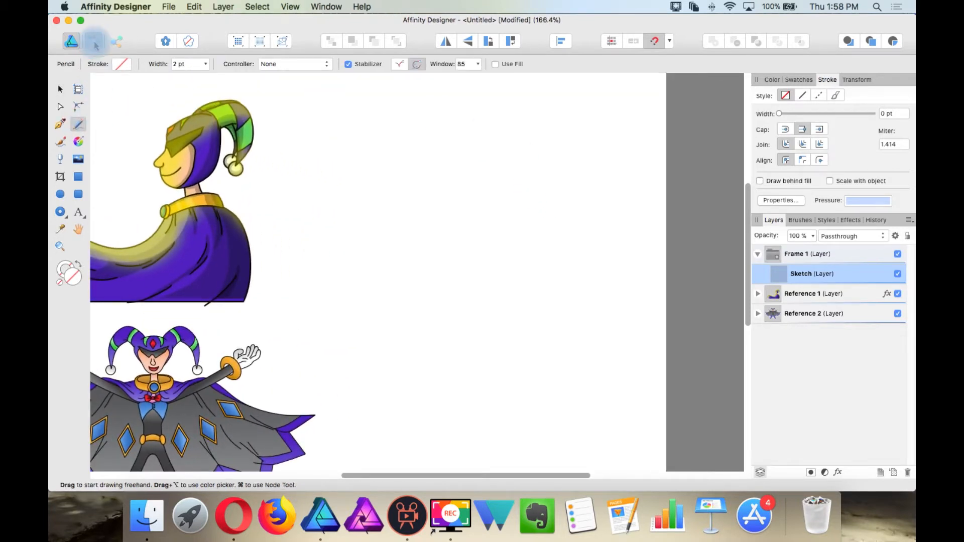
click(72, 44)
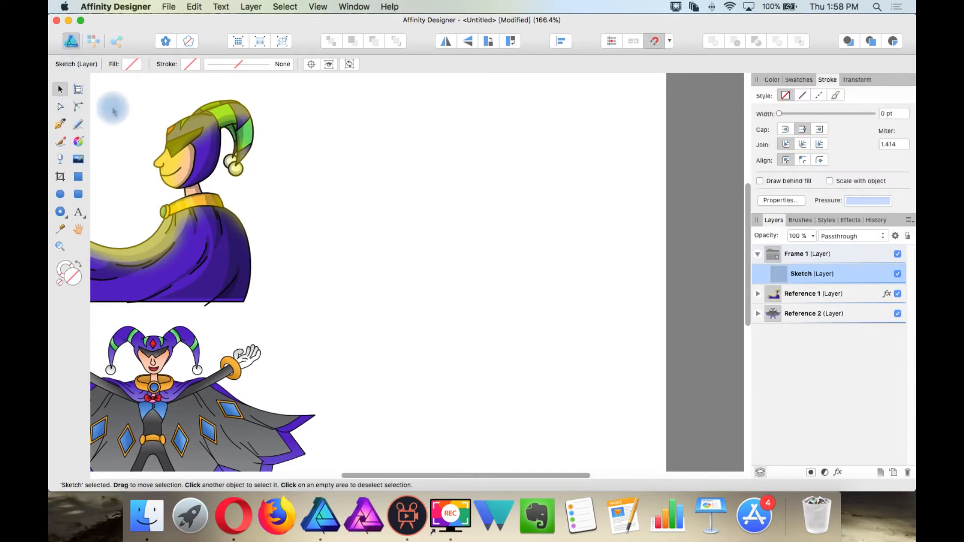
drag(780, 116, 804, 117)
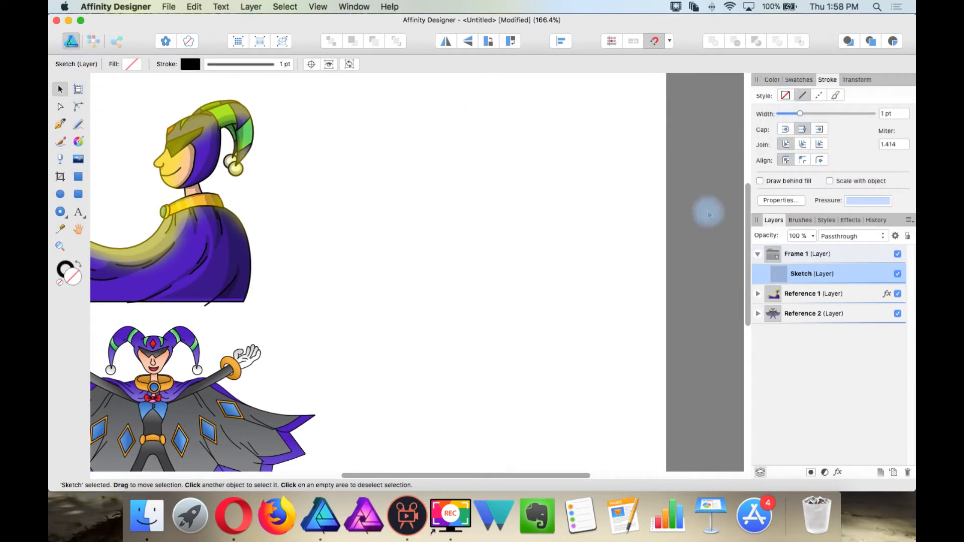
scroll(616, 215, down, 2)
scroll(555, 191, up, 2)
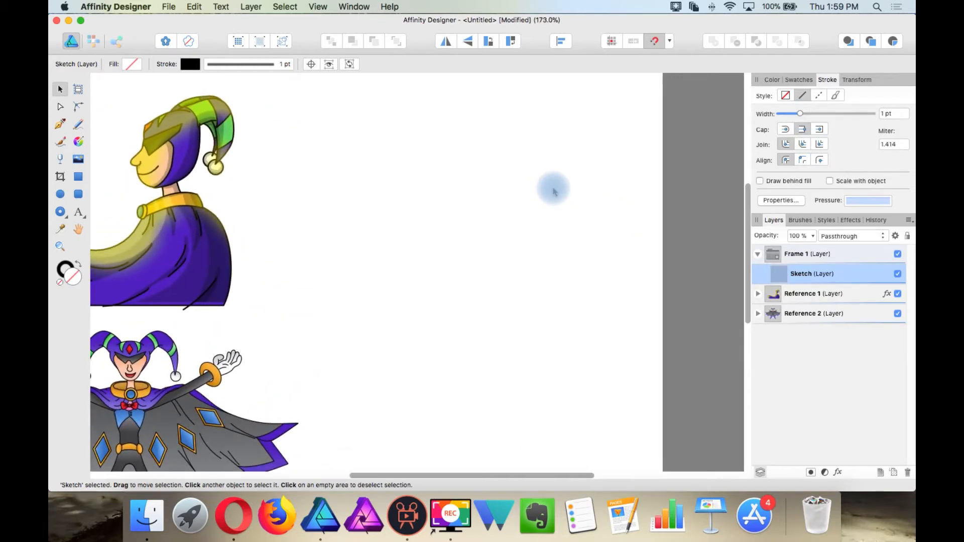
click(77, 124)
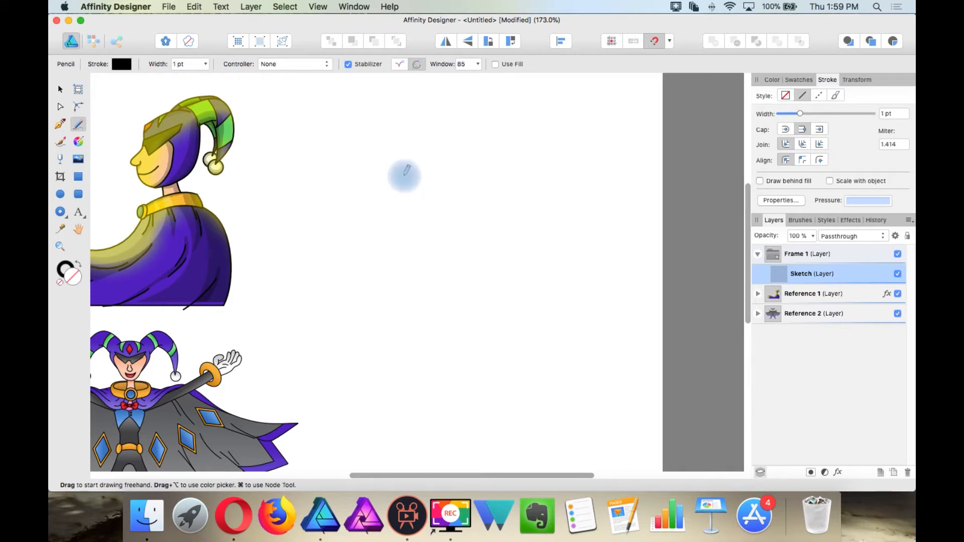
- Sketch the character's head as a closed upright oval in the empty area beside the references, with a short slanted mask line on the face
mouse_move(399, 188)
mouse_down()
mouse_move(403, 161)
mouse_move(422, 152)
mouse_move(455, 163)
mouse_move(467, 196)
mouse_move(461, 236)
mouse_move(425, 243)
mouse_move(401, 235)
mouse_move(402, 154)
mouse_up()
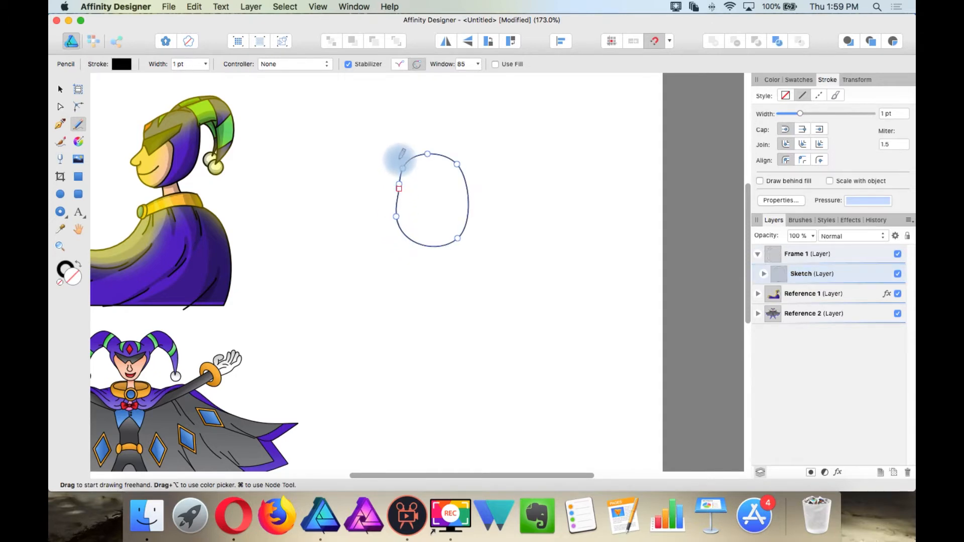
scroll(401, 181, up, 5)
drag(386, 288, 395, 287)
scroll(352, 231, down, 5)
drag(400, 207, 446, 210)
super+click(445, 209)
key(Delete)
- Draw the jester hat's tail as inner and outer curves arching from the top of the head down behind it
drag(351, 222, 437, 170)
drag(427, 192, 446, 236)
drag(432, 170, 445, 241)
scroll(453, 160, up, 1)
scroll(457, 196, down, 3)
scroll(454, 206, left, 1)
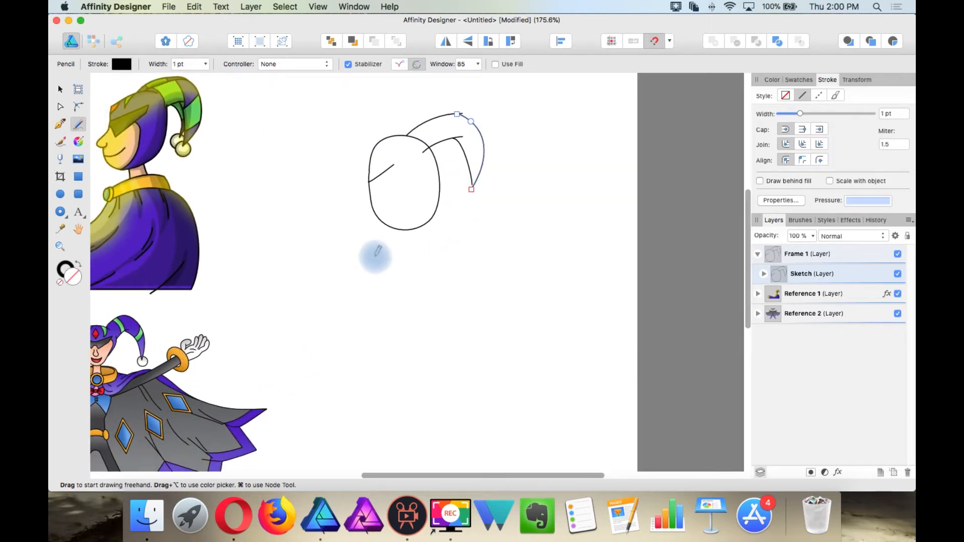
- Sketch the torso below the head with a curved shoulder line, slanted front, curved back and arched lower edge
drag(377, 260, 452, 246)
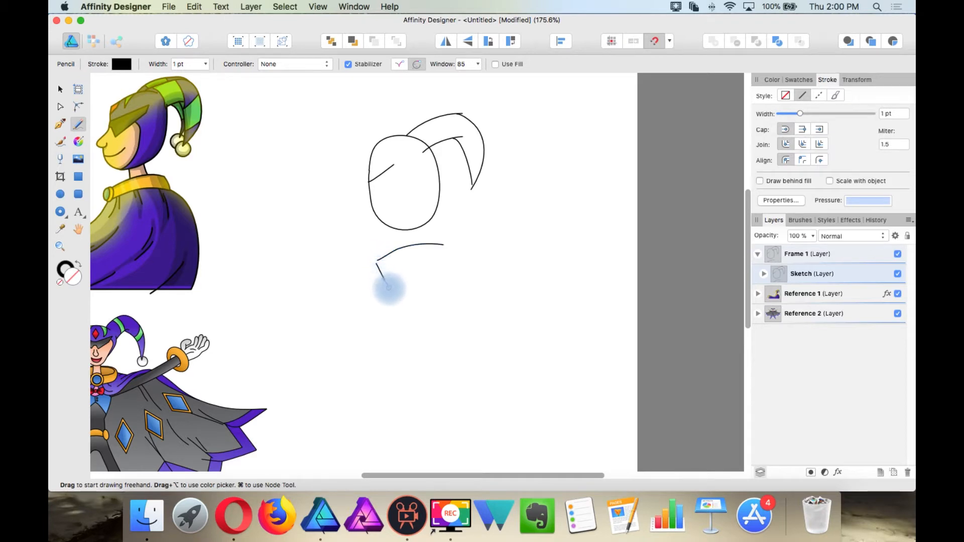
drag(395, 300, 394, 300)
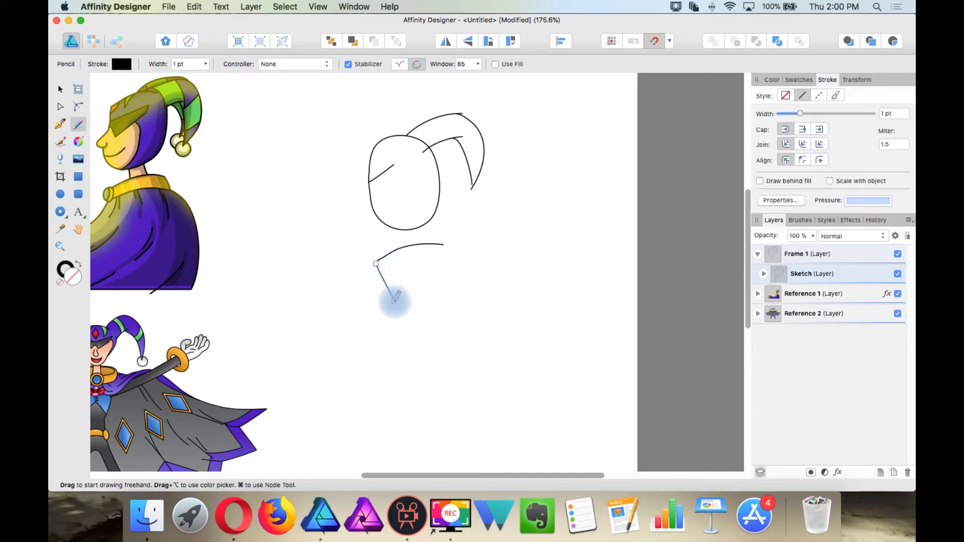
drag(394, 301, 473, 319)
drag(443, 246, 473, 317)
- Sketch the waist and hips below the torso with two side curves and a closing bottom curve, and adjust that curve's front end node
scroll(412, 274, down, 7)
scroll(258, 301, left, 3)
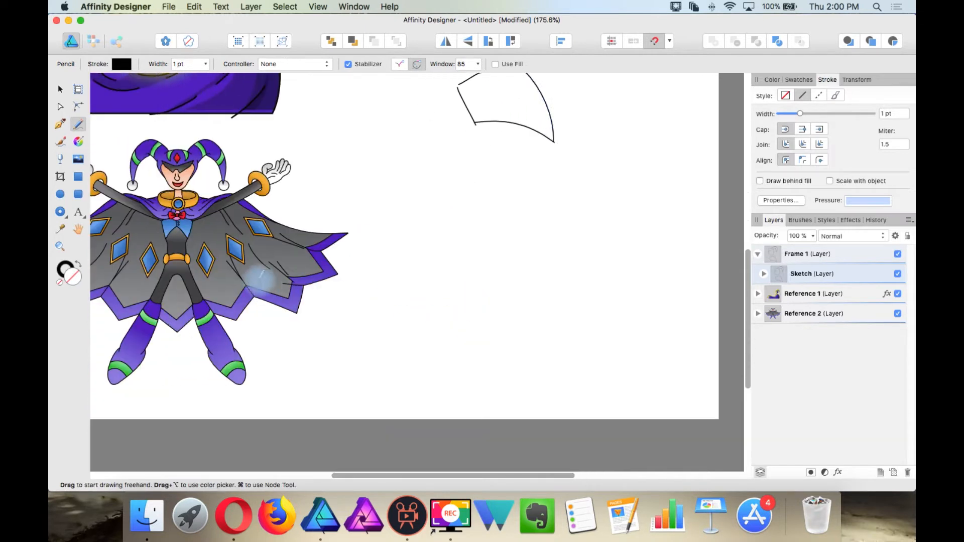
scroll(352, 237, up, 4)
scroll(351, 237, right, 6)
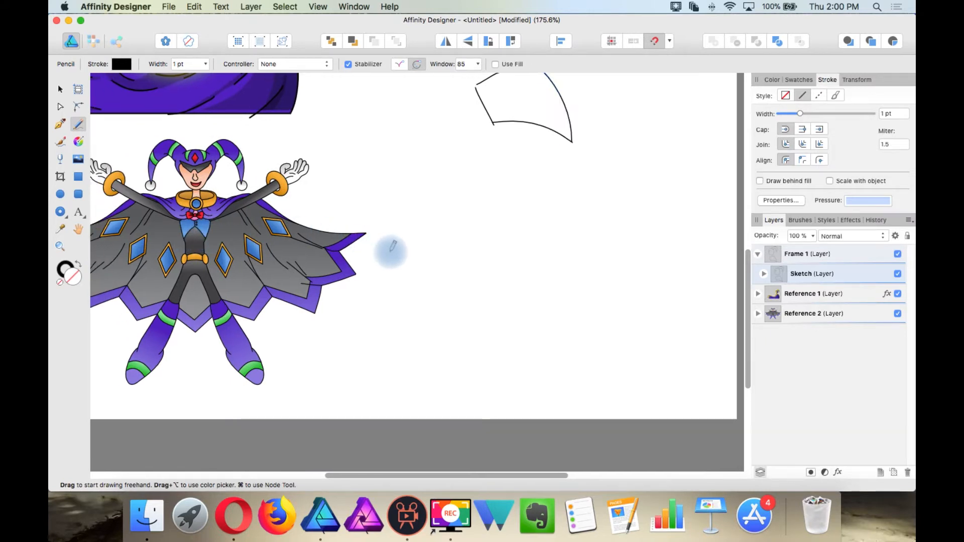
drag(321, 220, 346, 270)
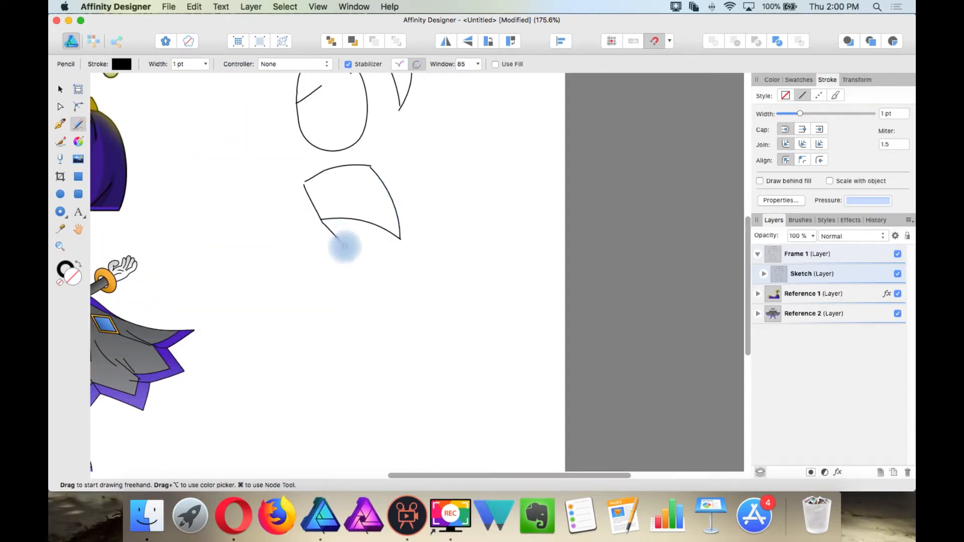
drag(399, 240, 394, 290)
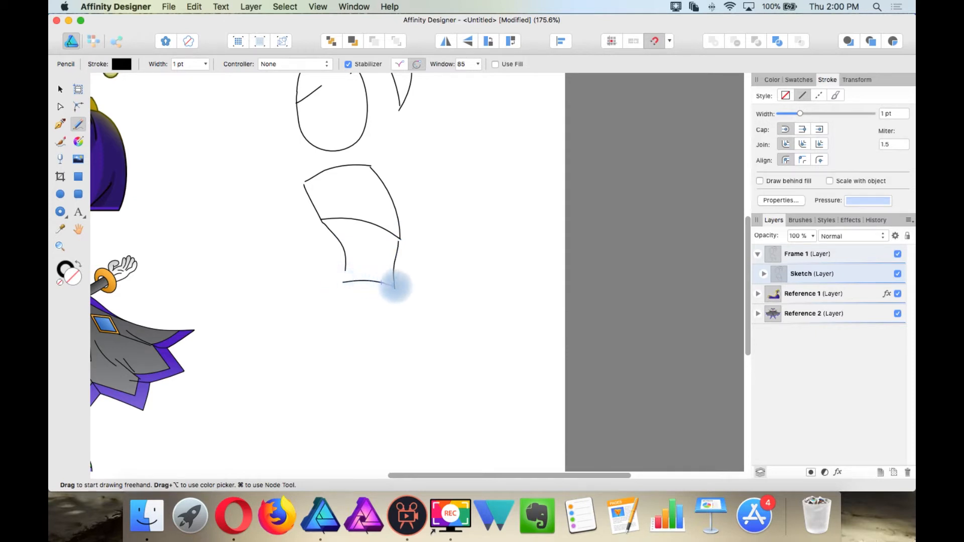
drag(404, 291, 401, 289)
key(super)
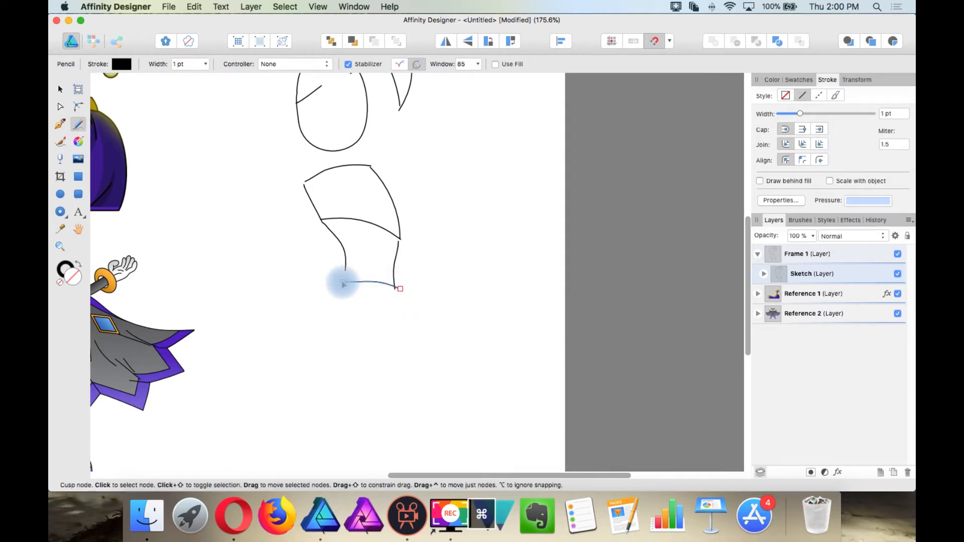
click(339, 282)
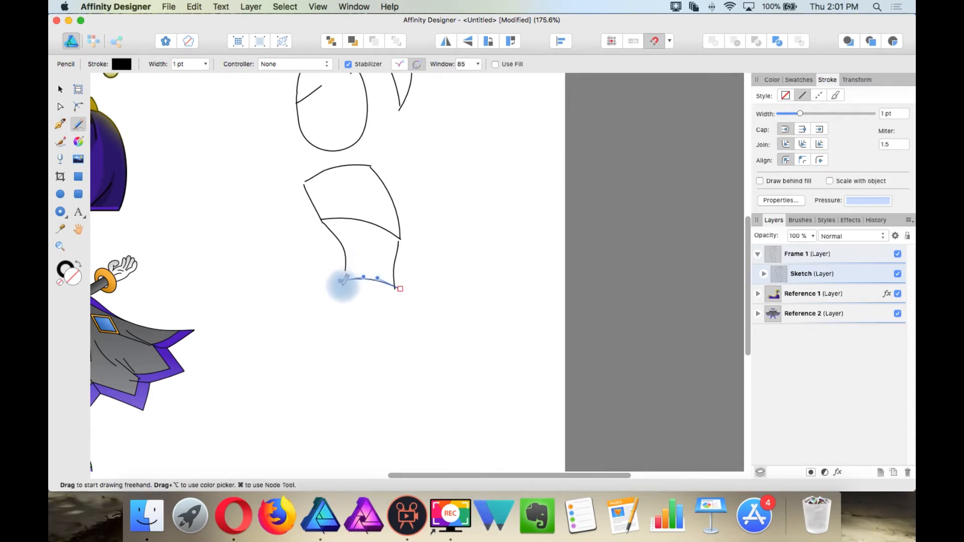
drag(340, 281, 342, 282)
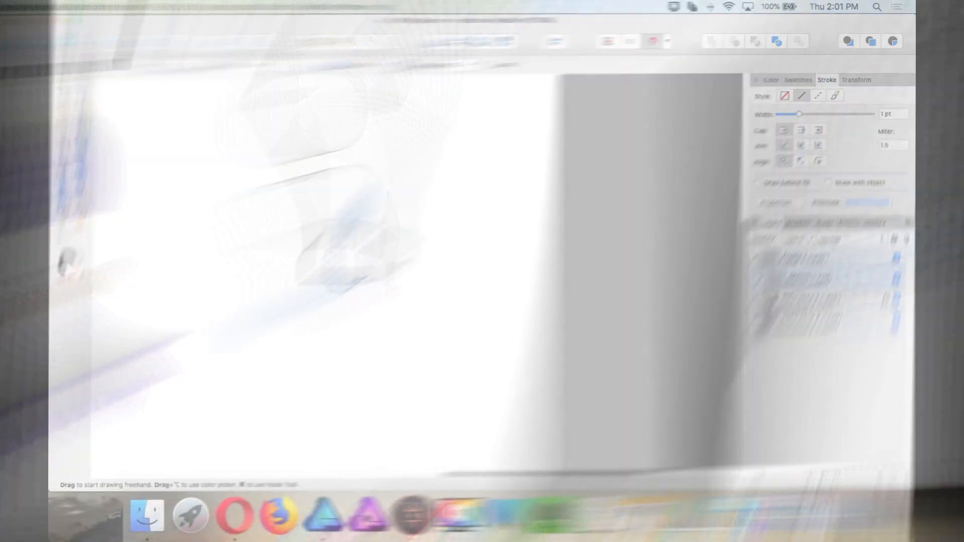
- Sketch the bent arm behind the torso with its hand at the belt, and adjust the inner arm curve's end to meet the forearm
scroll(323, 236, down, 5)
scroll(325, 240, up, 5)
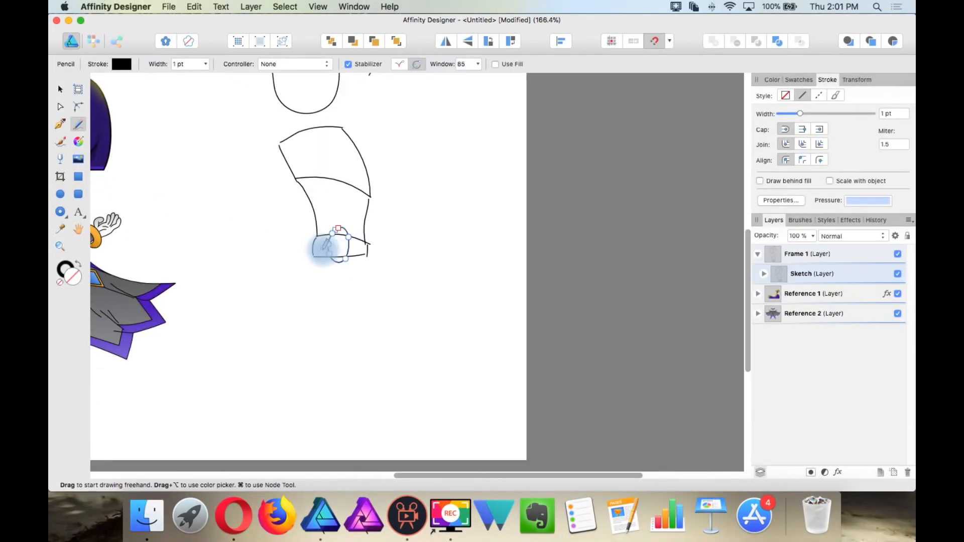
scroll(327, 245, down, 5)
scroll(327, 273, up, 5)
scroll(321, 281, down, 3)
scroll(320, 280, up, 3)
scroll(322, 279, up, 3)
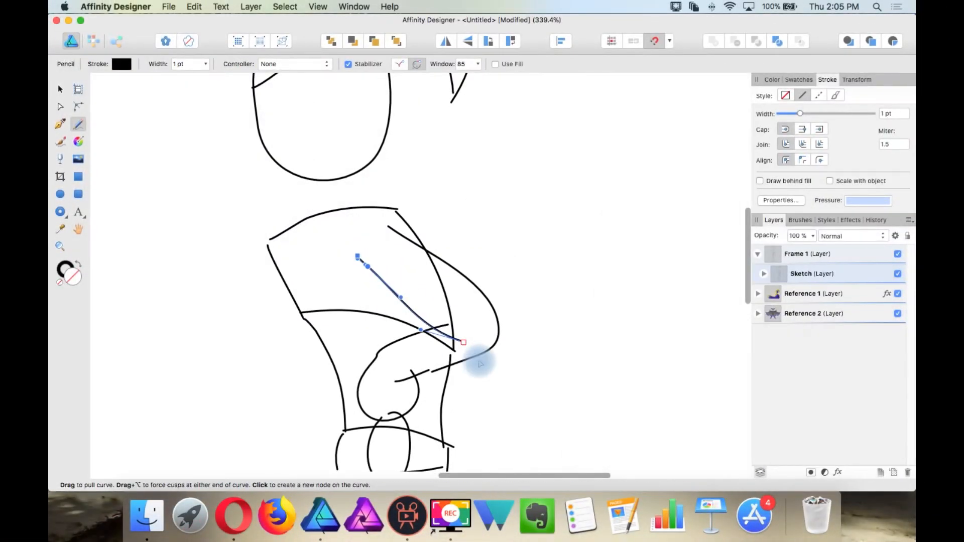
drag(464, 342, 454, 321)
super+click(445, 326)
scroll(458, 318, down, 10)
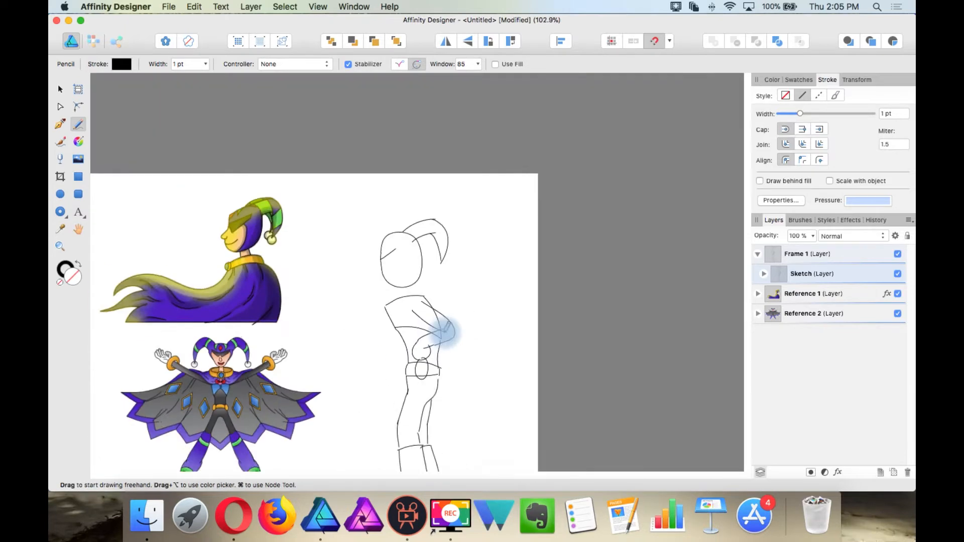
- Add a new layer above the Sketch layer inside Frame 1 and name it Head
scroll(485, 366, up, 2)
scroll(494, 360, up, 6)
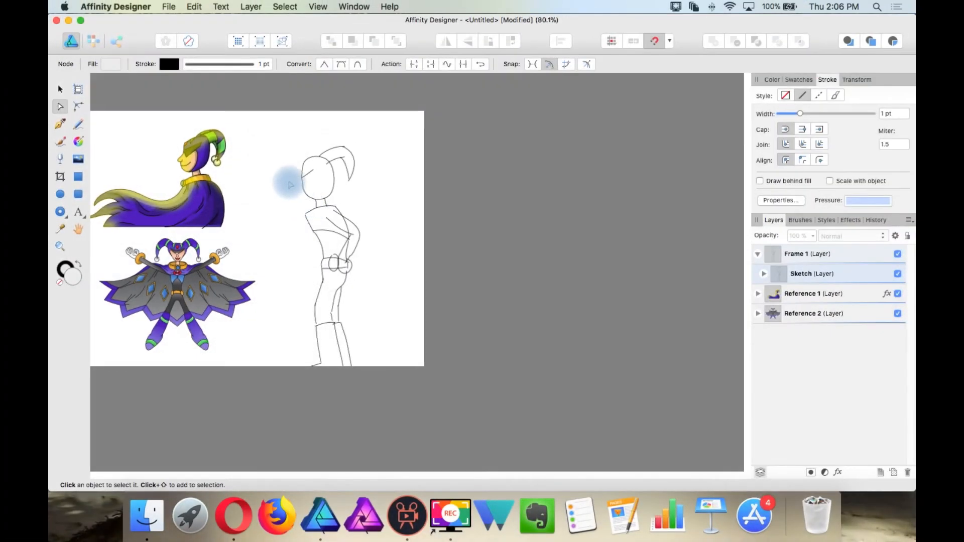
scroll(289, 185, up, 2)
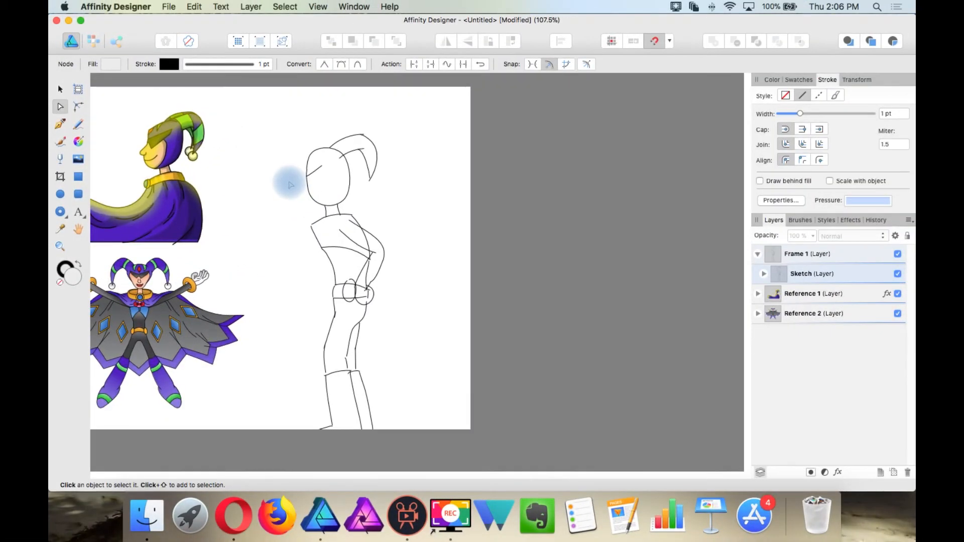
click(802, 274)
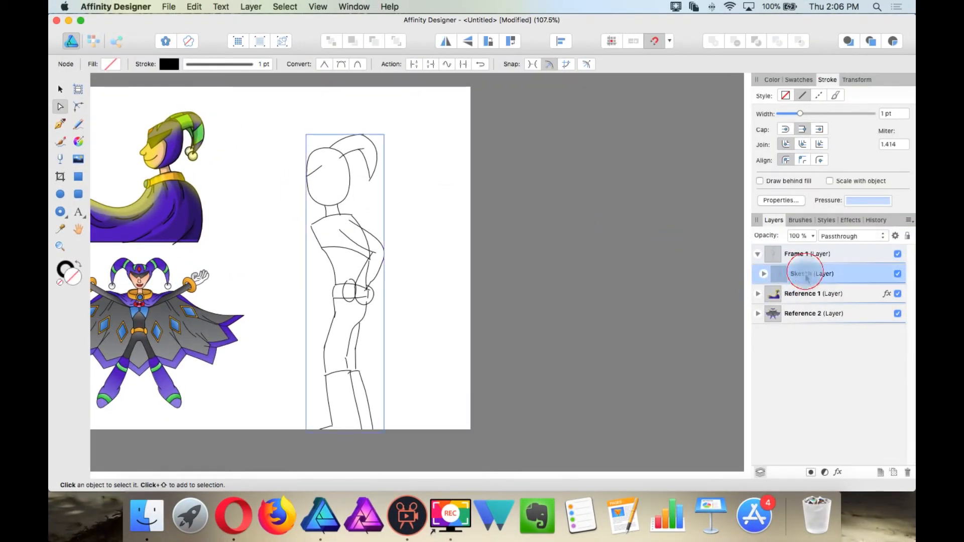
click(881, 473)
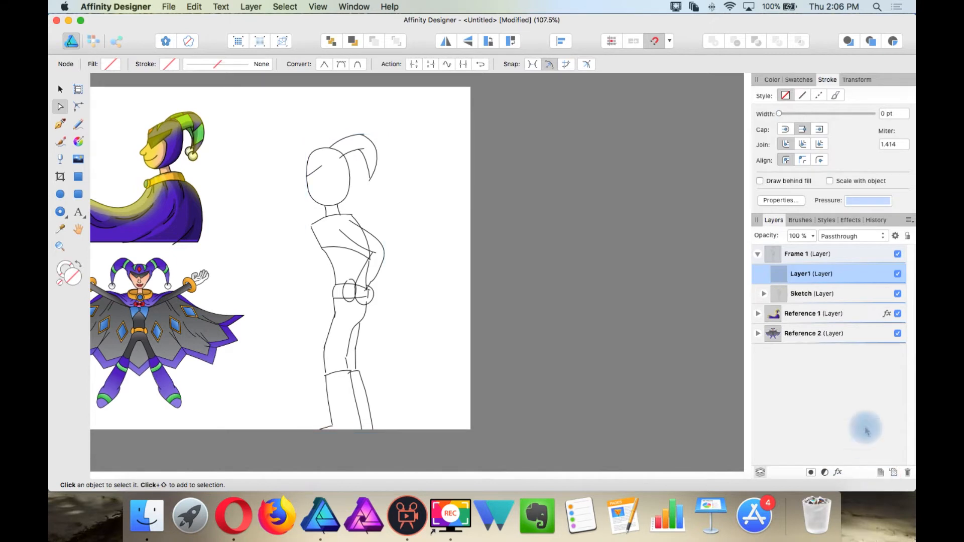
scroll(203, 285, left, 2)
scroll(204, 285, left, 3)
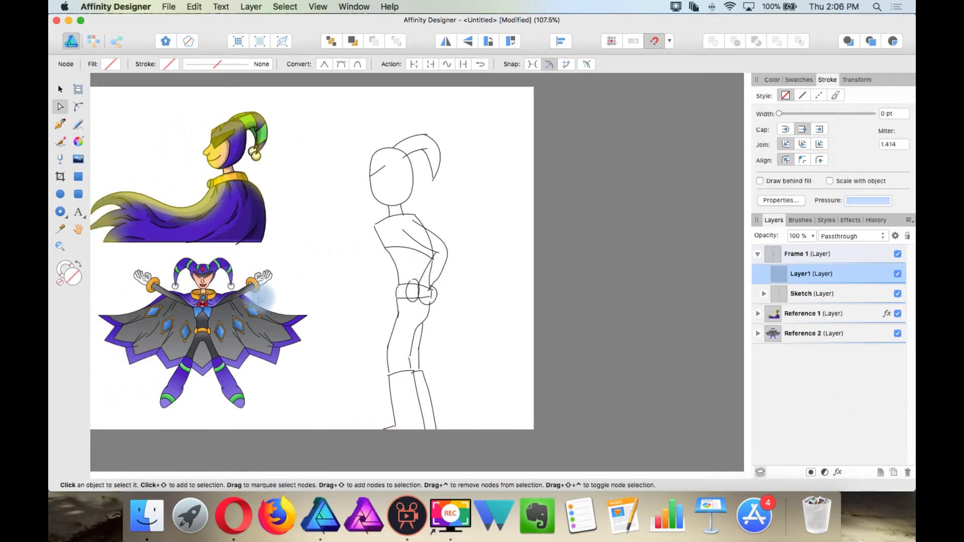
scroll(446, 317, right, 1)
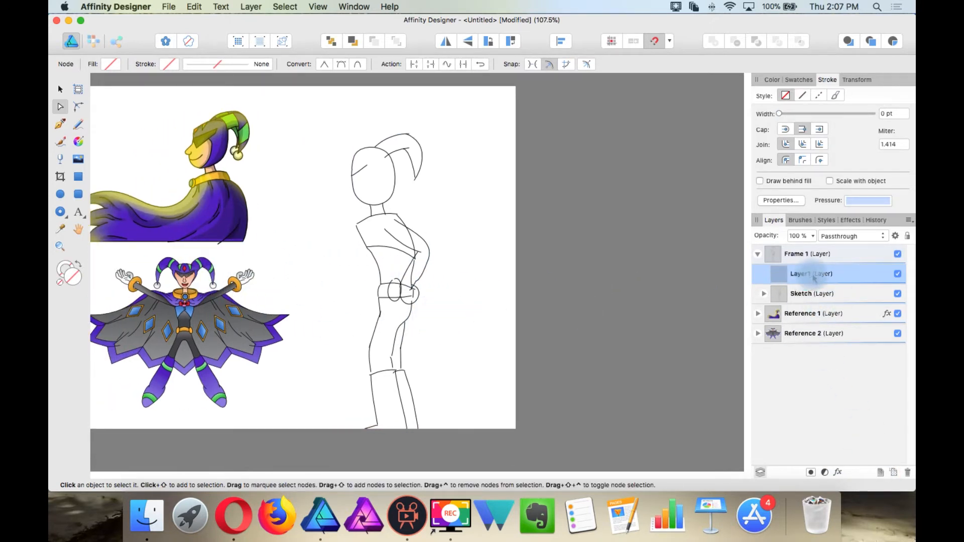
text(Head)
key(Return)
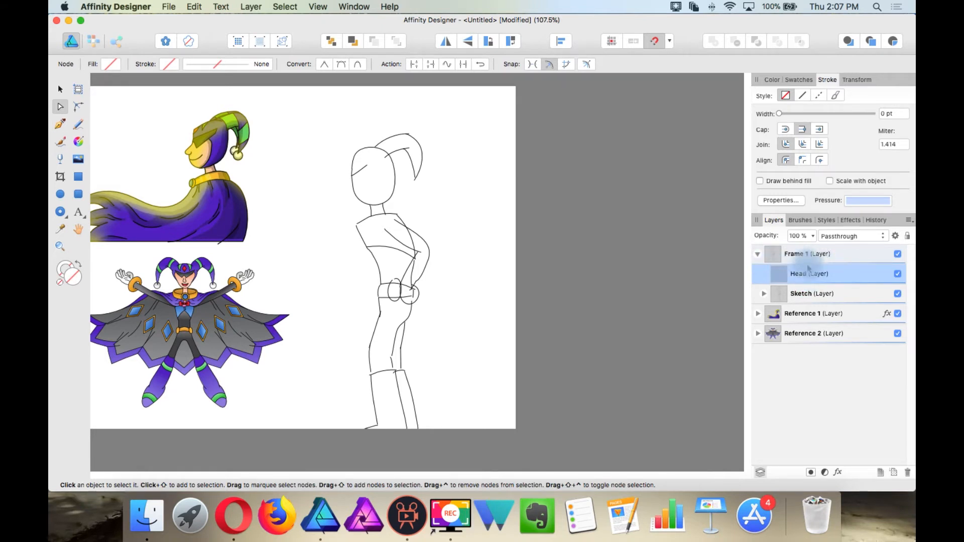
- Add Horns, Body and Cape layers inside Frame 1 and move Cape directly above Body
click(881, 474)
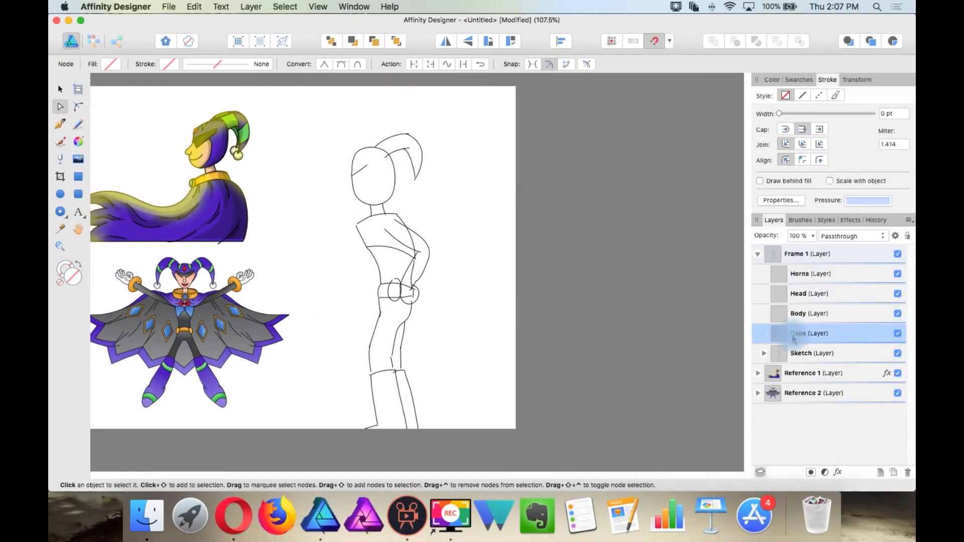
drag(793, 339, 784, 311)
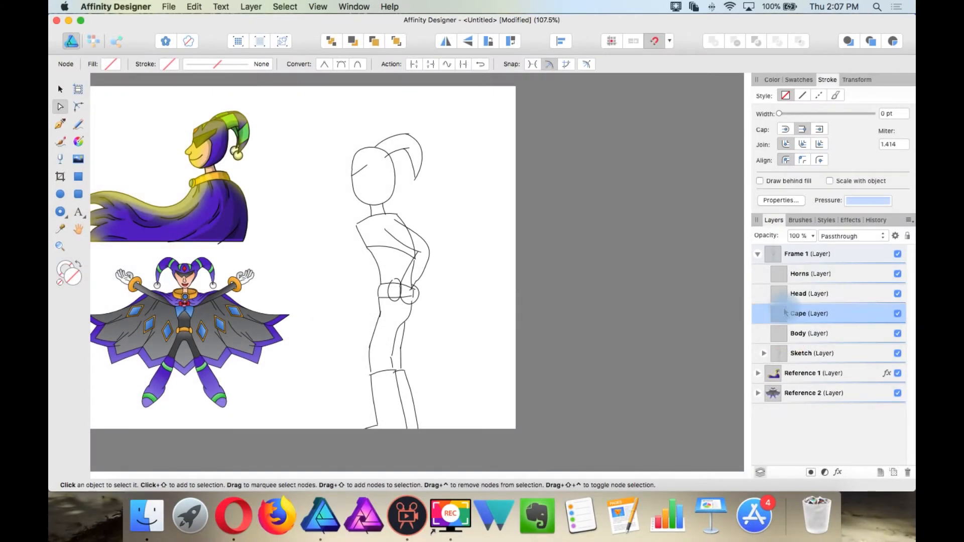
- Change the Horns layer's identifying colour to red with hue 5, saturation 79 and lightness 53
right_click(800, 276)
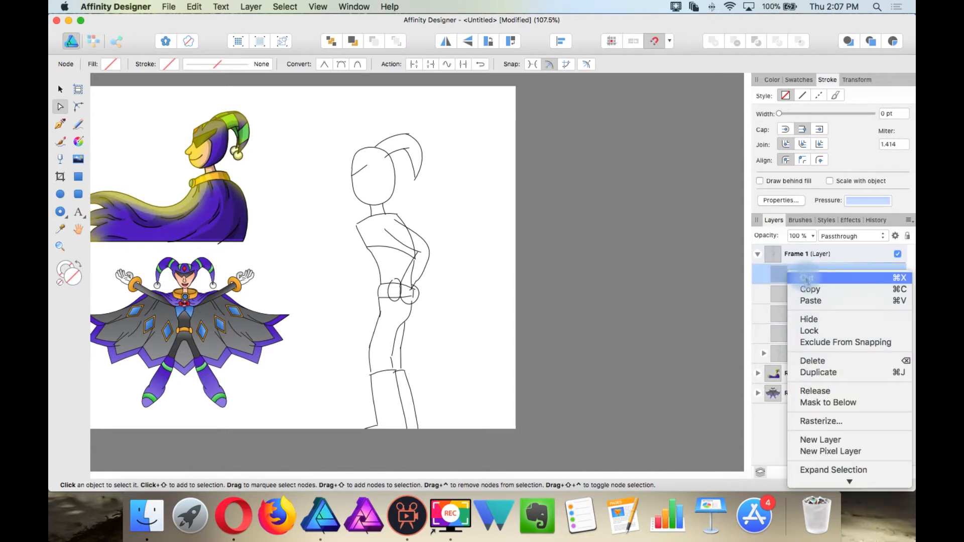
click(824, 481)
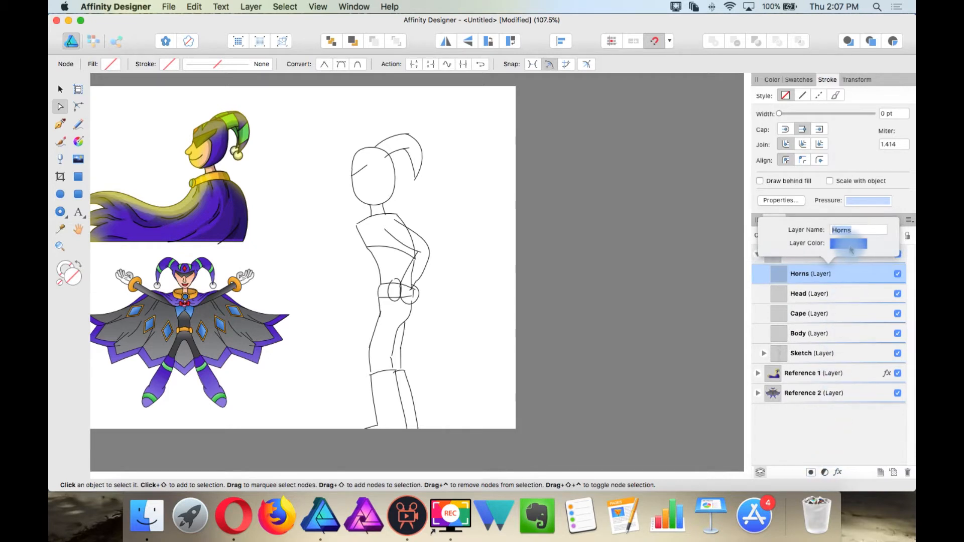
click(849, 246)
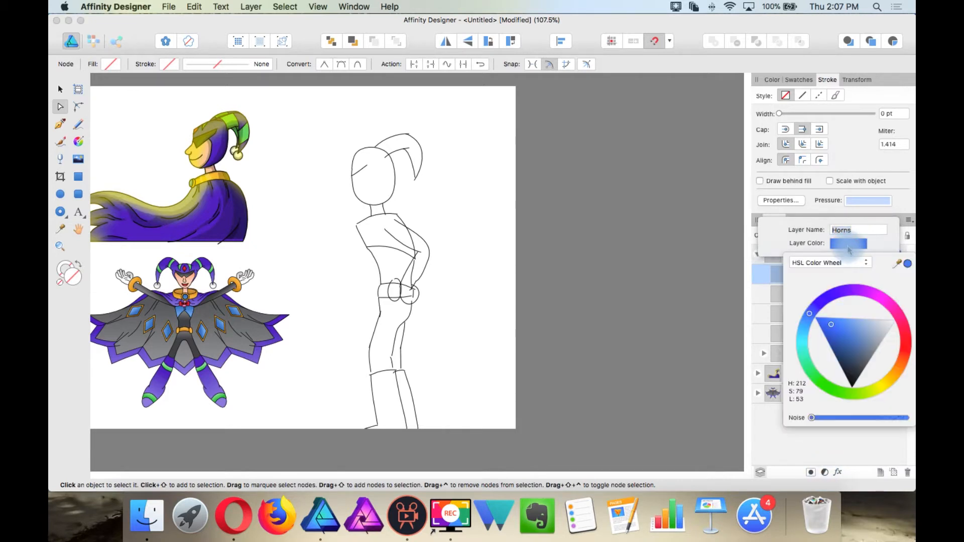
click(907, 347)
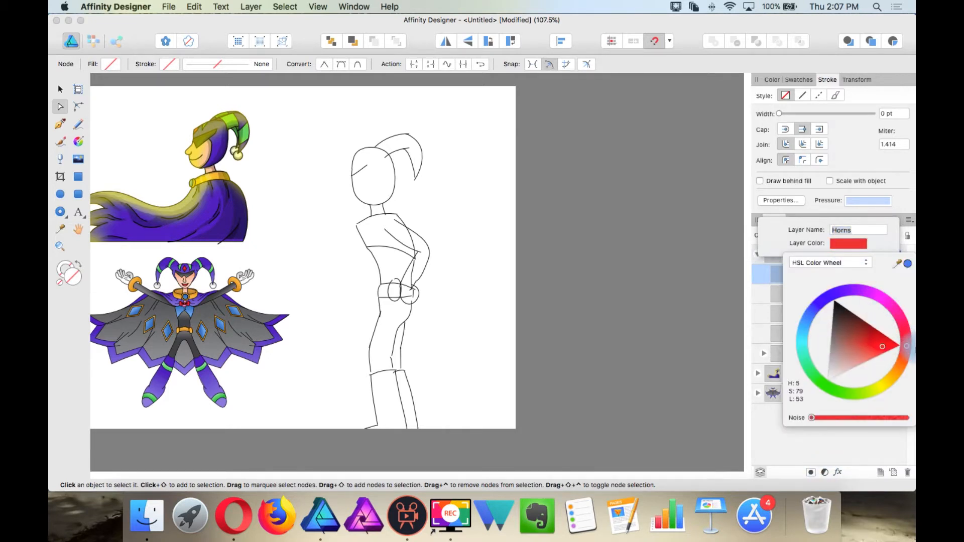
click(779, 238)
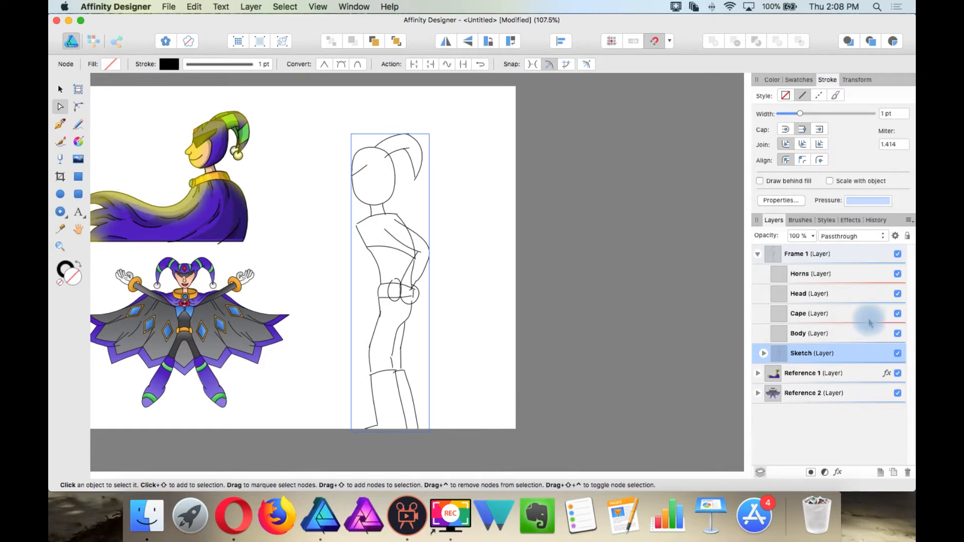
- Reduce the Sketch layer's opacity to 15% and lock the layer
click(844, 274)
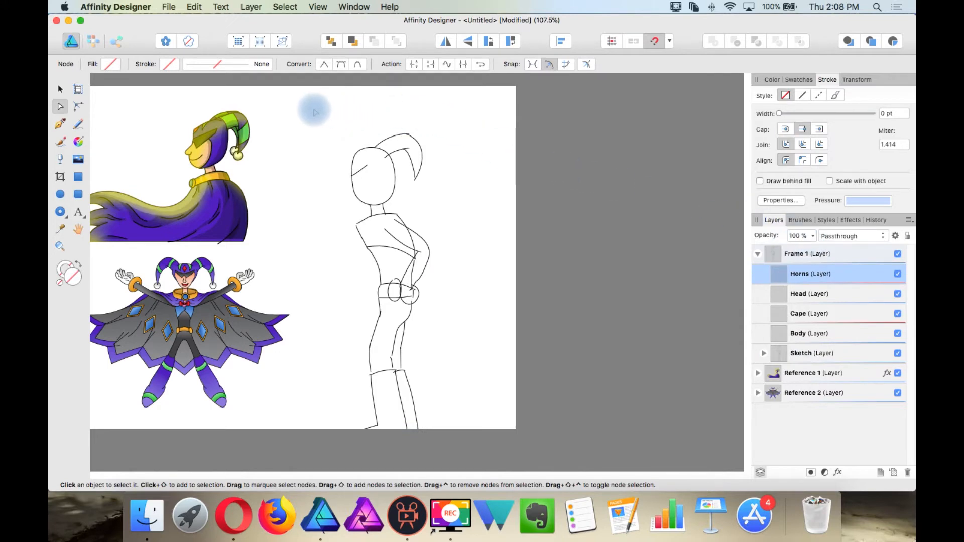
scroll(342, 130, up, 10)
click(778, 292)
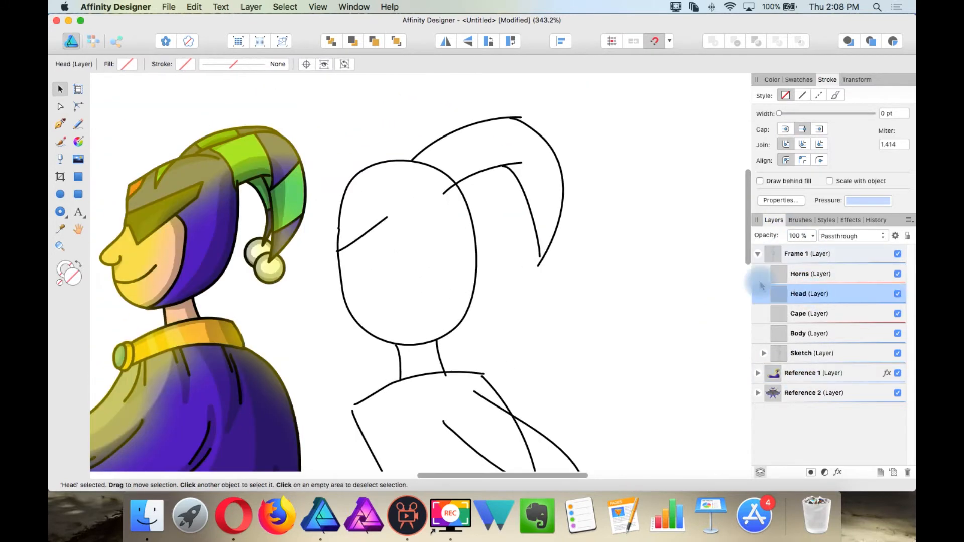
scroll(469, 224, up, 1)
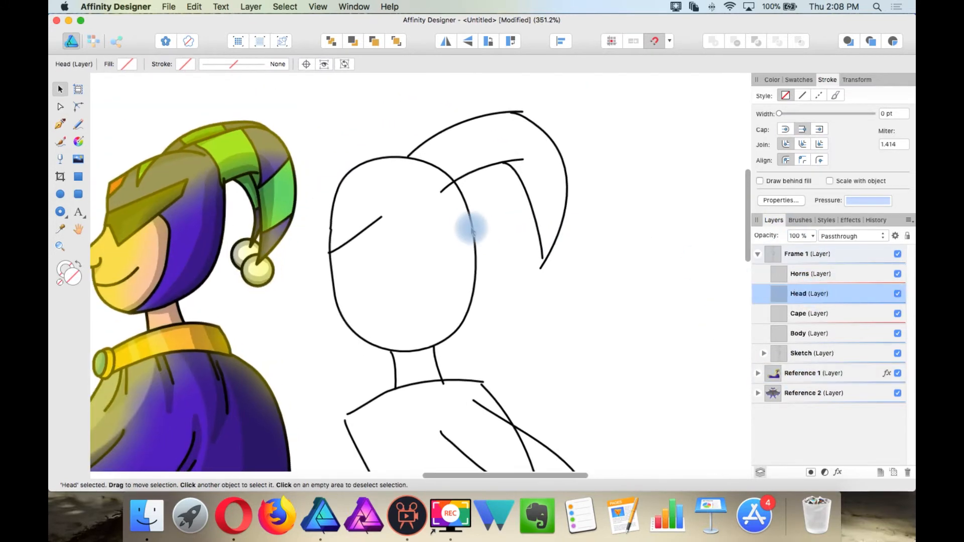
click(819, 354)
mouse_move(813, 236)
mouse_down()
mouse_move(788, 253)
mouse_move(726, 255)
mouse_up()
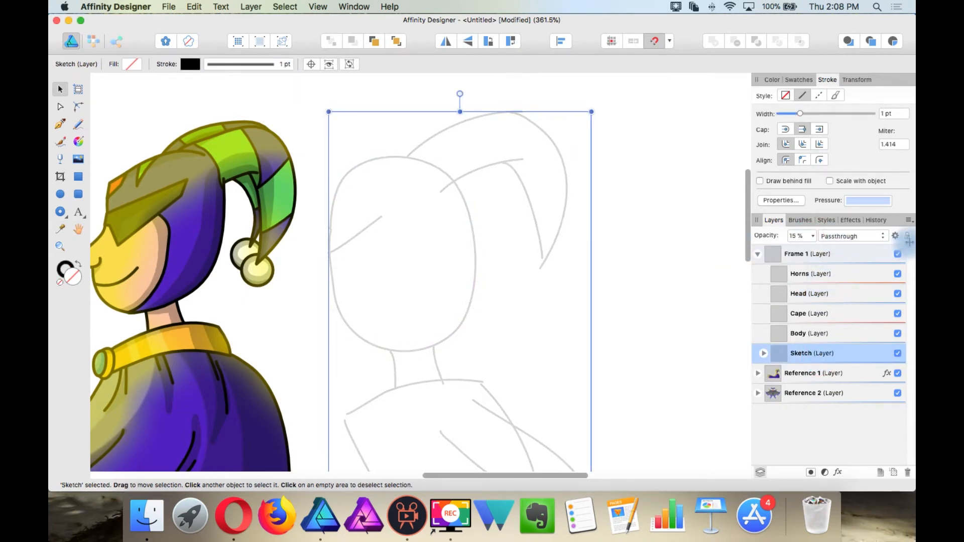
- Turn off snapping and draw a closed, slanted mask outline on the Head layer with the Pen tool, adjusting its upper rear corner
click(811, 294)
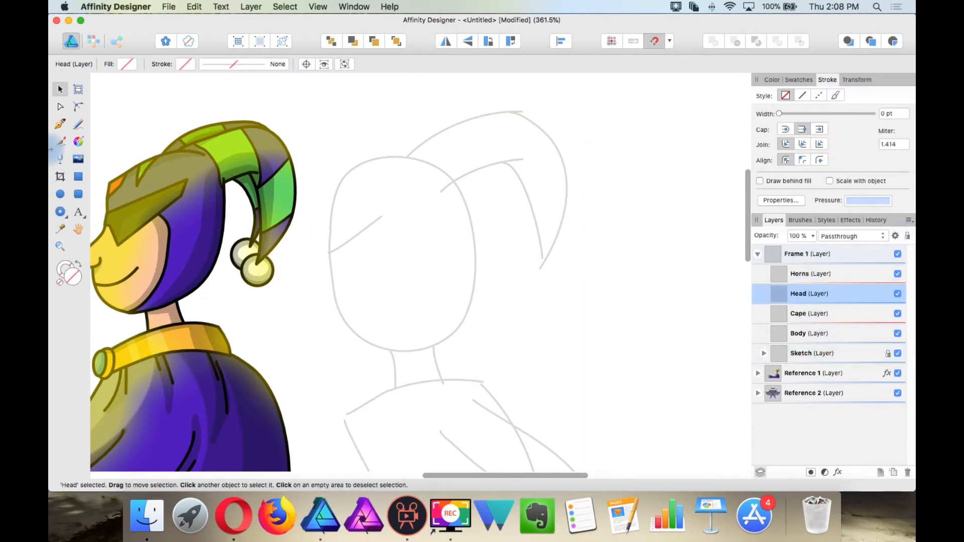
click(59, 123)
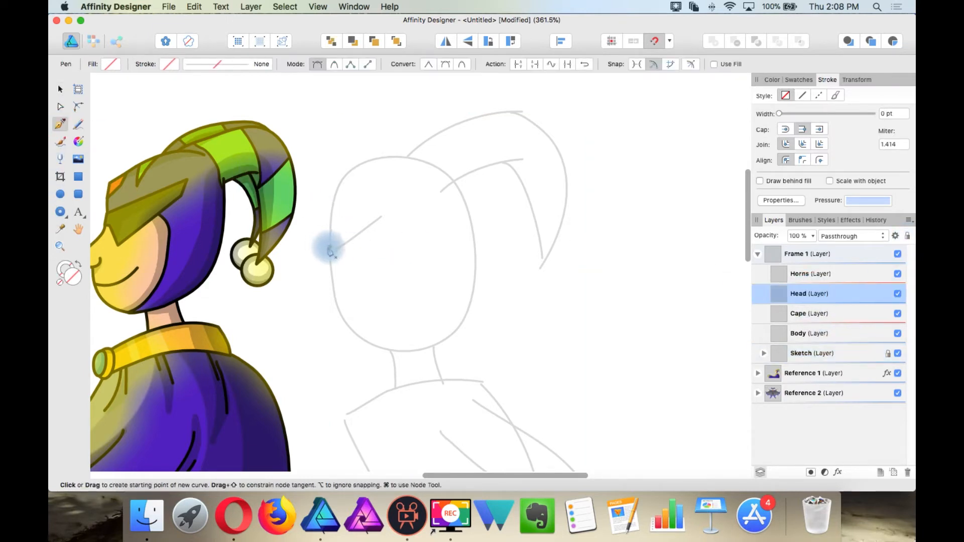
click(654, 41)
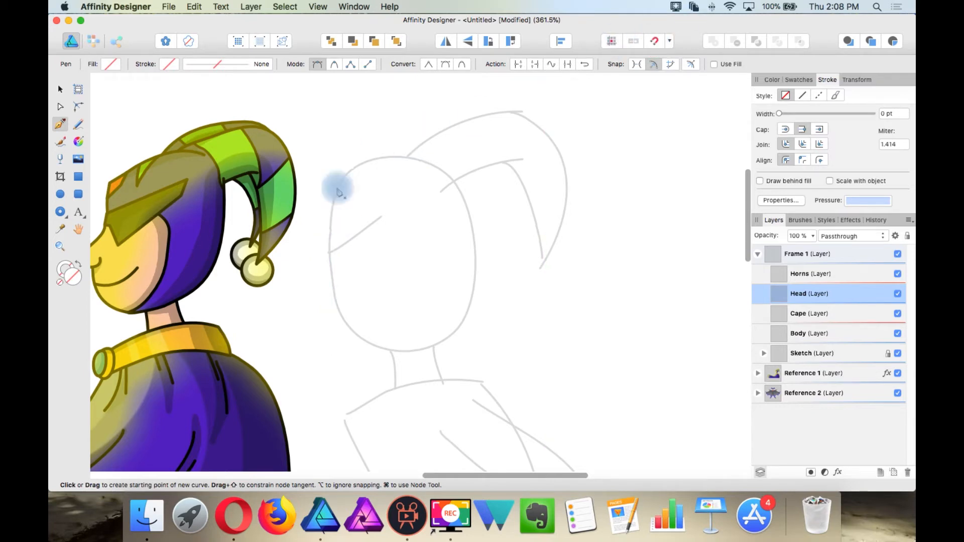
click(329, 244)
click(401, 201)
click(396, 222)
click(346, 268)
click(335, 253)
scroll(328, 252, up, 5)
scroll(321, 245, down, 4)
super+drag(405, 190, 404, 212)
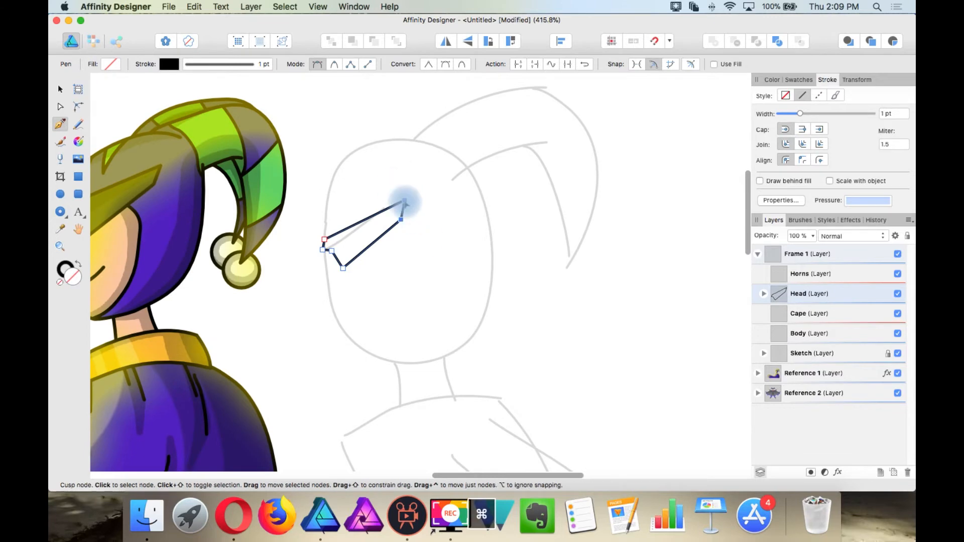
- Set the mask outline's stroke width to 1.5 pt
click(888, 113)
text(1.5)
key(Return)
key(a)
key(super+d)
scroll(322, 253, down, 5)
scroll(321, 255, up, 3)
- Draw the rounded nose freehand from the front of the mask, redoing the first stroke and finishing with a curled nostril
click(78, 124)
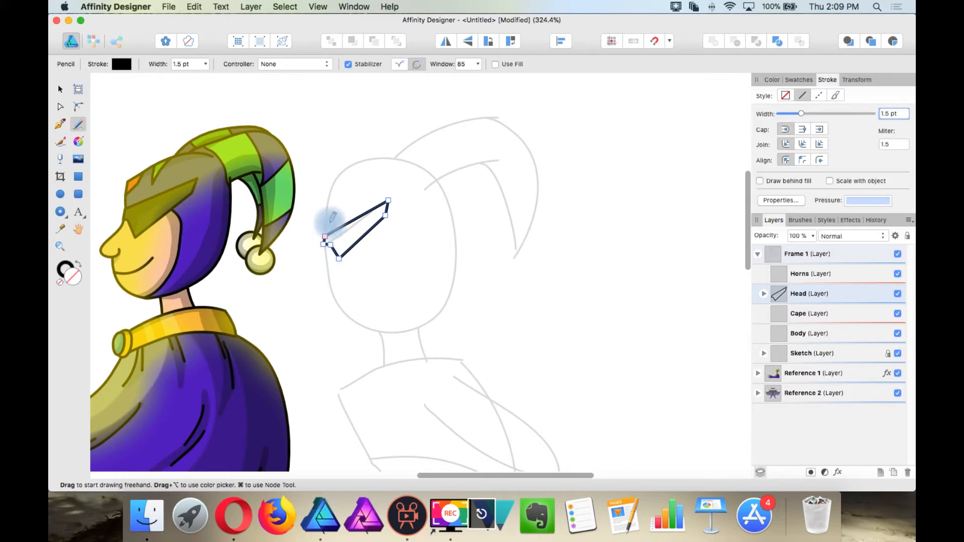
click(60, 89)
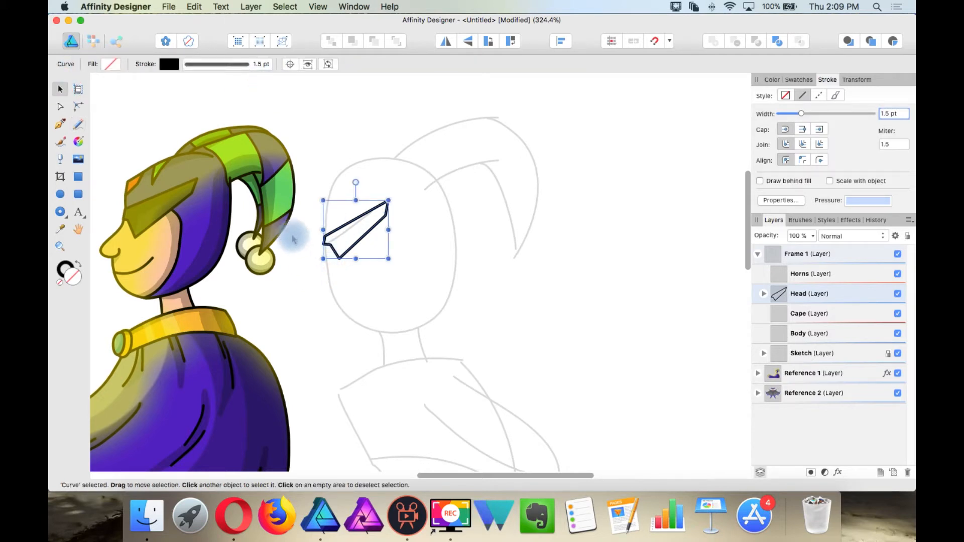
click(78, 125)
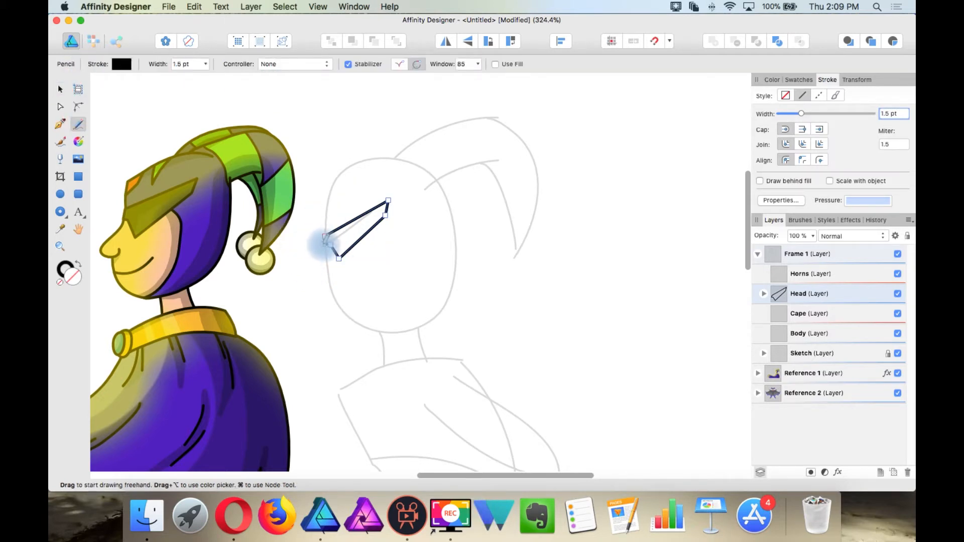
drag(324, 245, 325, 283)
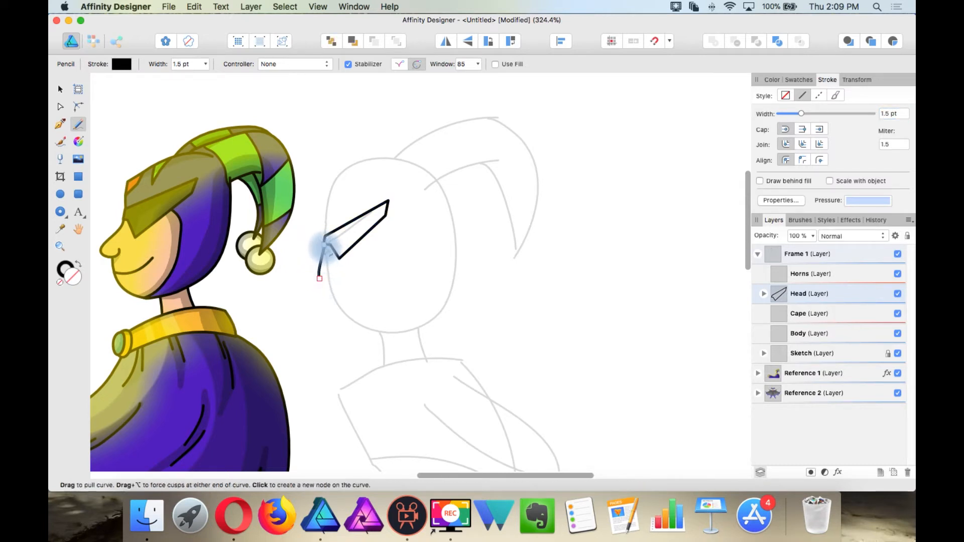
key(super+z)
drag(324, 245, 322, 262)
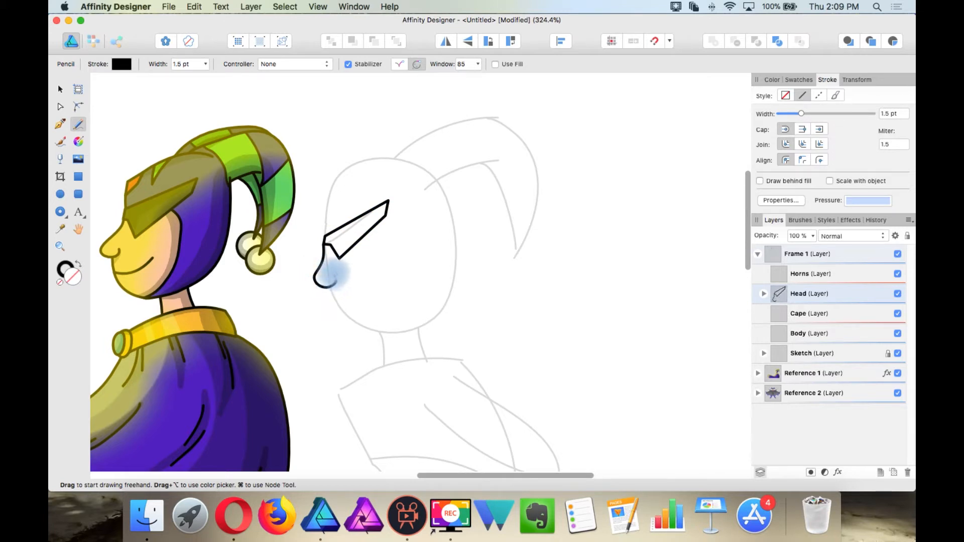
drag(337, 274, 334, 277)
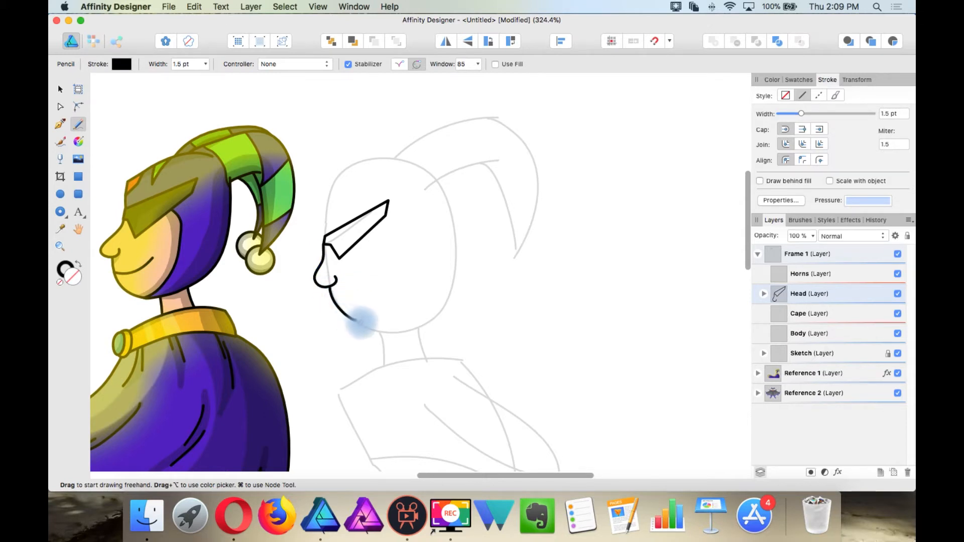
- Draw the jaw curve from under the nose to the chin and the front head outline from the mask to the crown
drag(380, 326, 379, 327)
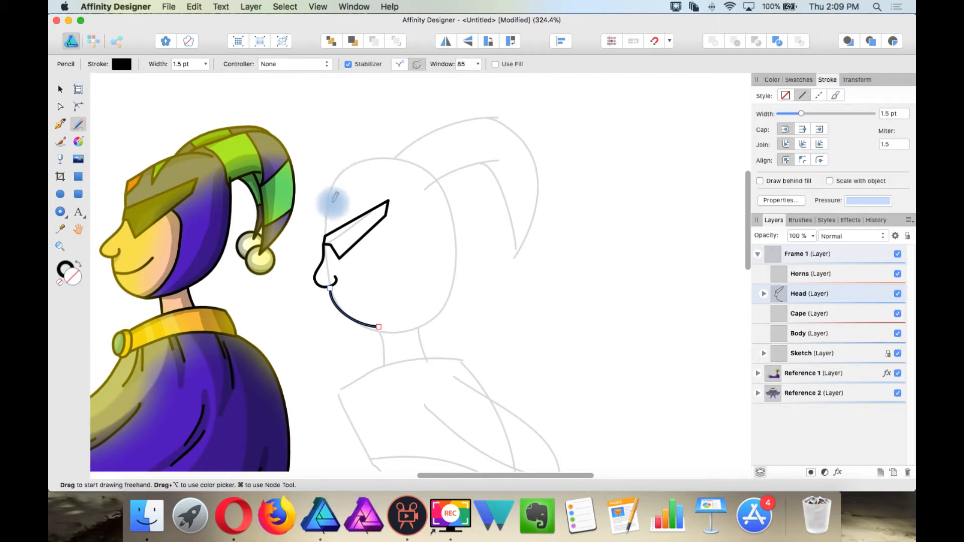
drag(322, 233, 324, 226)
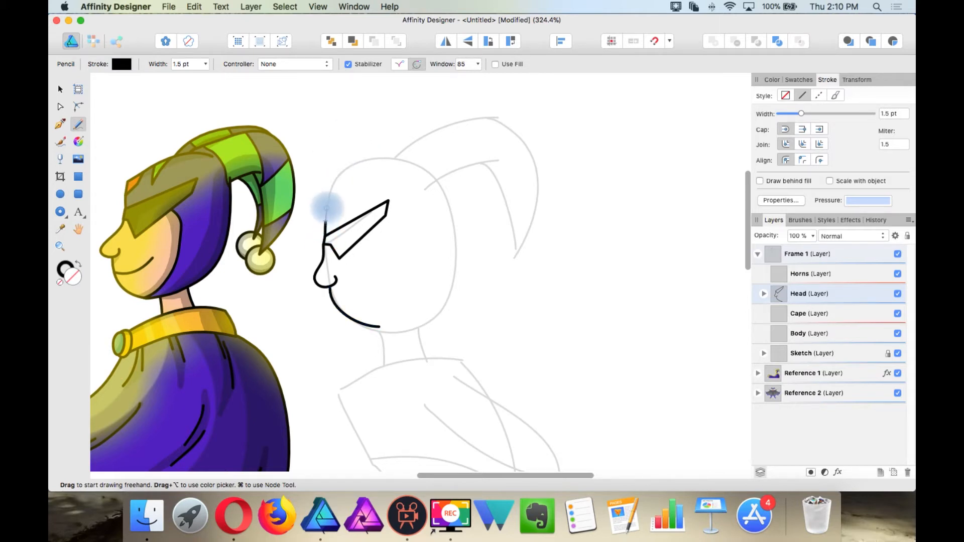
mouse_move(333, 188)
mouse_down()
mouse_move(346, 168)
mouse_move(370, 159)
mouse_move(424, 160)
mouse_up()
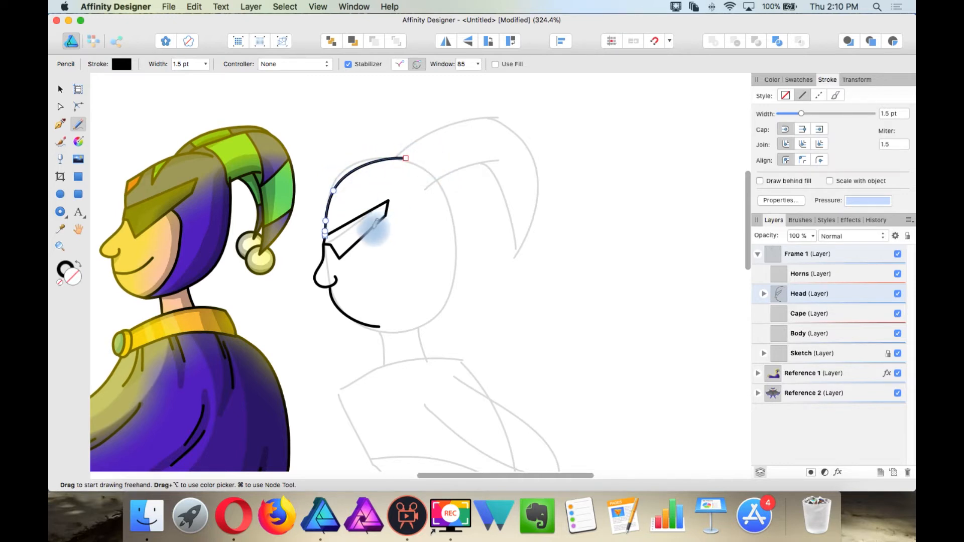
- Draw the hood's curved face edge freehand from the mask's lower edge down to the underside of the head
drag(372, 231, 385, 241)
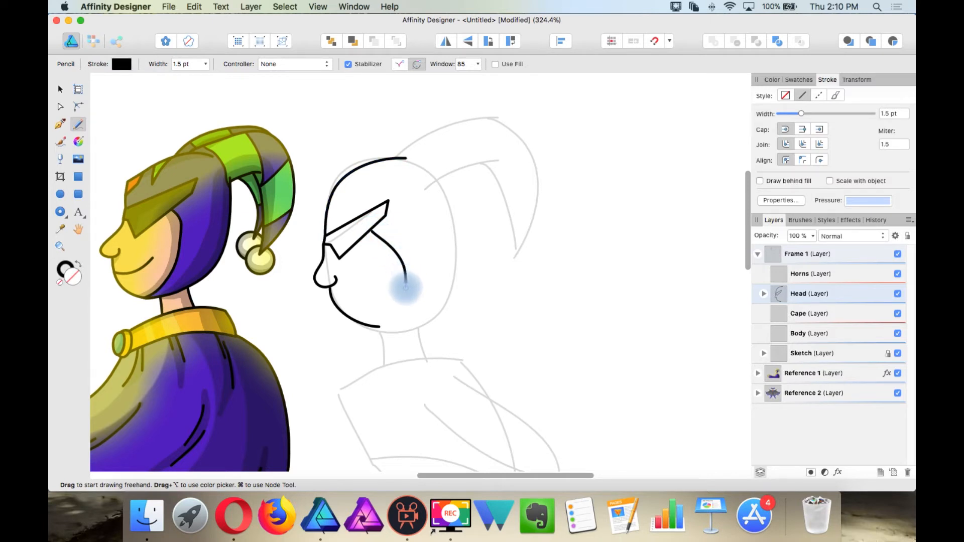
drag(398, 310, 400, 329)
key(super)
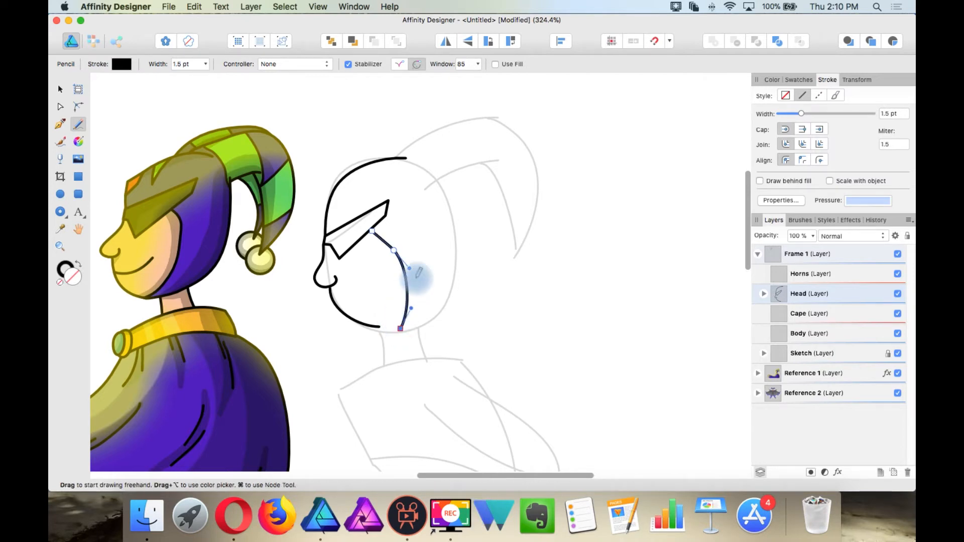
- Smooth the crown end of the front head outline and draw the back of the head down to the hood edge's lower end
super+click(401, 158)
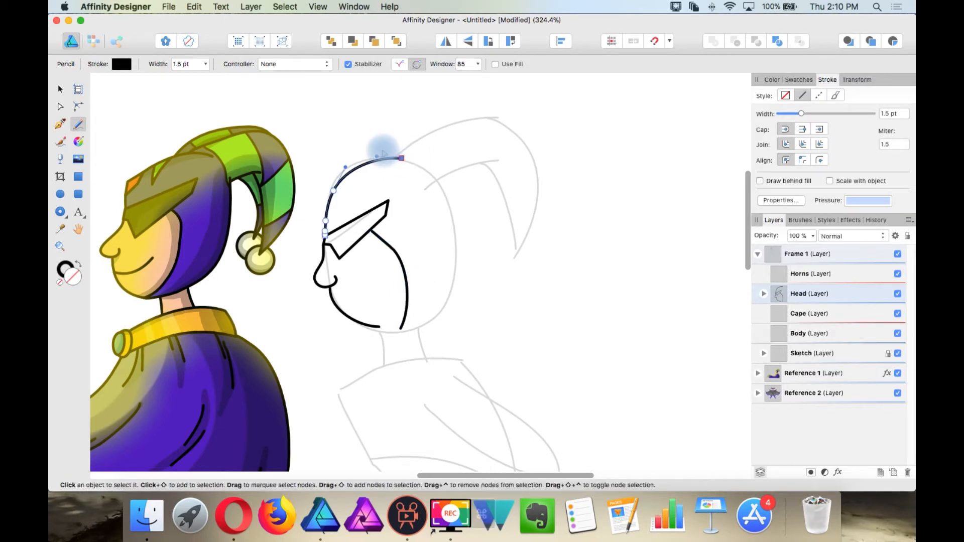
drag(377, 157, 370, 155)
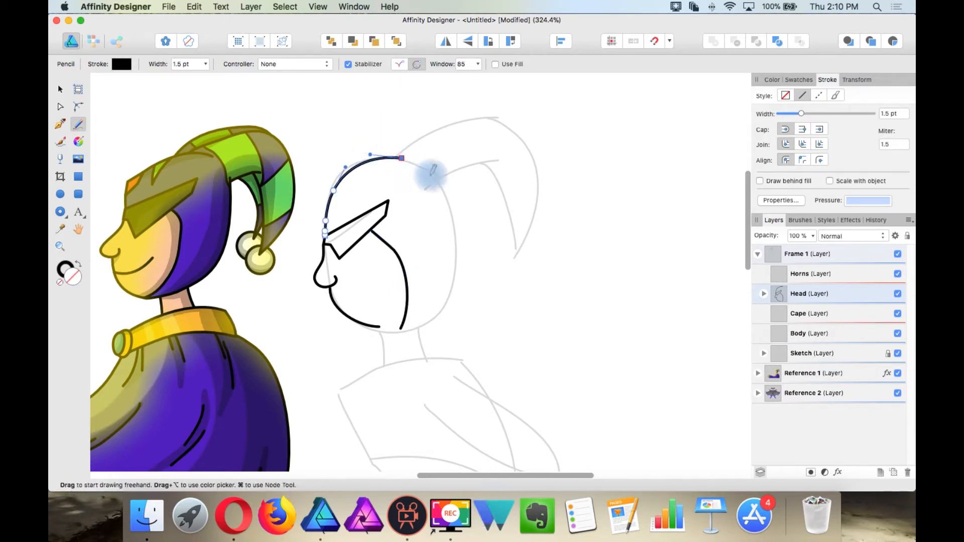
drag(434, 172, 437, 182)
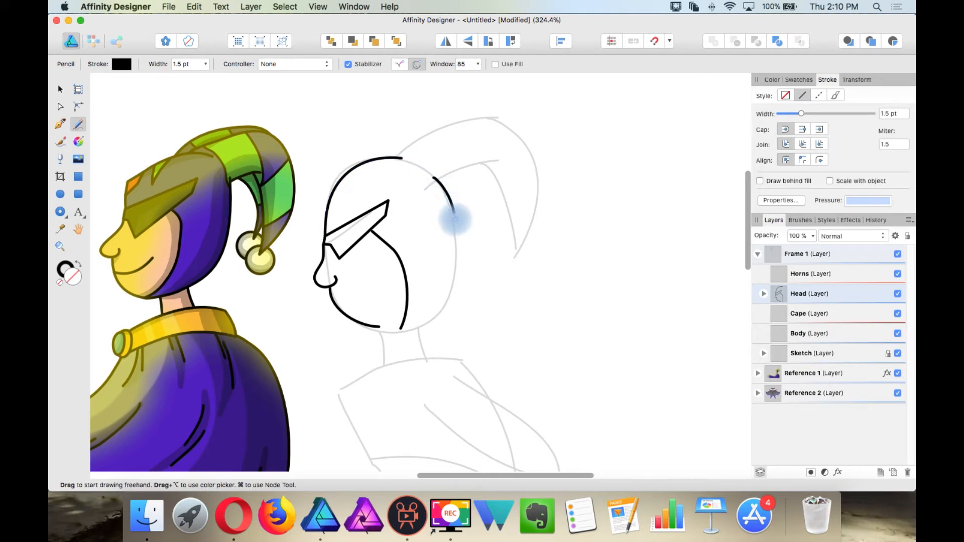
mouse_move(456, 254)
mouse_down()
mouse_move(431, 312)
mouse_move(401, 330)
mouse_up()
- Align the lower ends of the back-of-head curve and the hood's face edge and join them into one curve
scroll(414, 323, up, 5)
super+click(350, 293)
drag(350, 295, 358, 296)
scroll(358, 269, down, 5)
scroll(383, 261, up, 6)
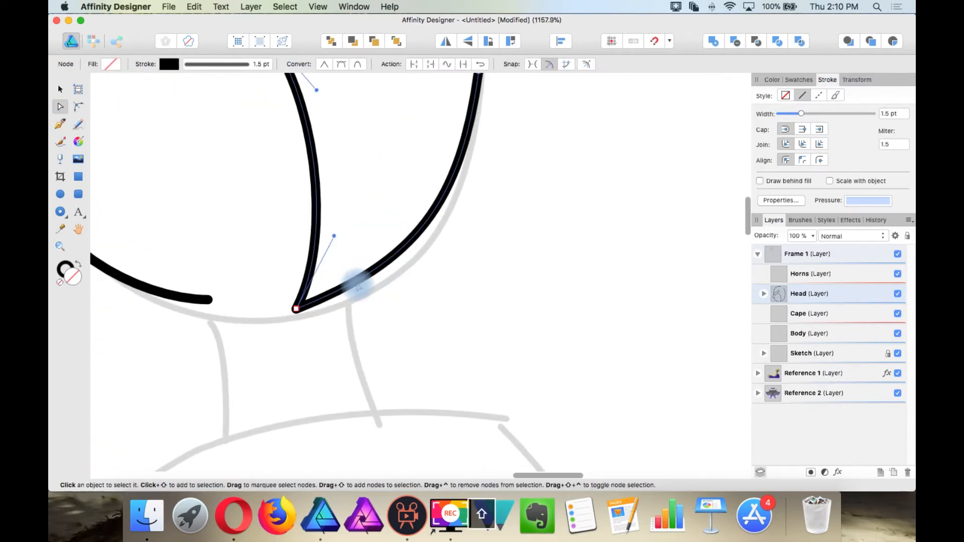
scroll(357, 285, down, 5)
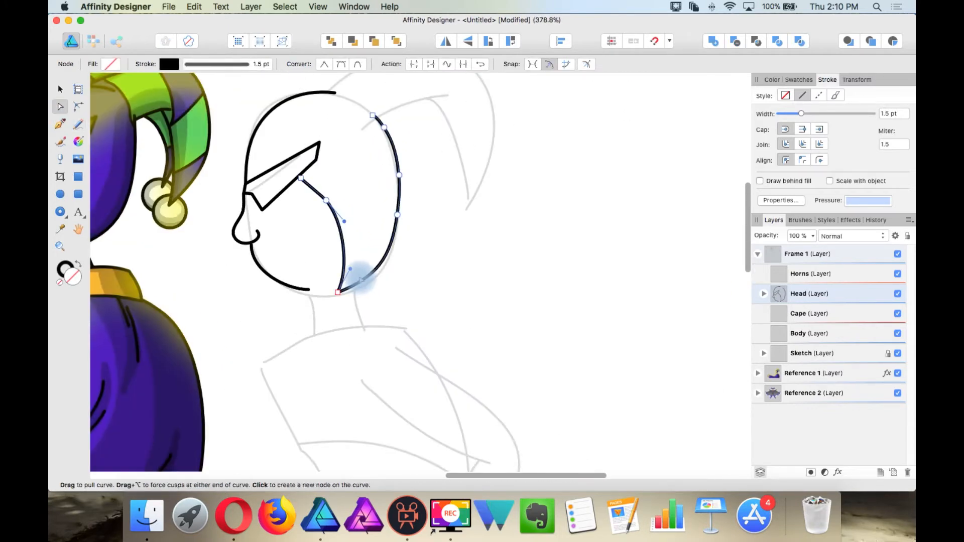
click(464, 64)
- Extend the front head outline across the mask with the Pen tool and join it to the upper end of the hood's face edge
scroll(325, 299, up, 5)
scroll(357, 283, up, 4)
scroll(397, 244, down, 8)
scroll(293, 141, up, 2)
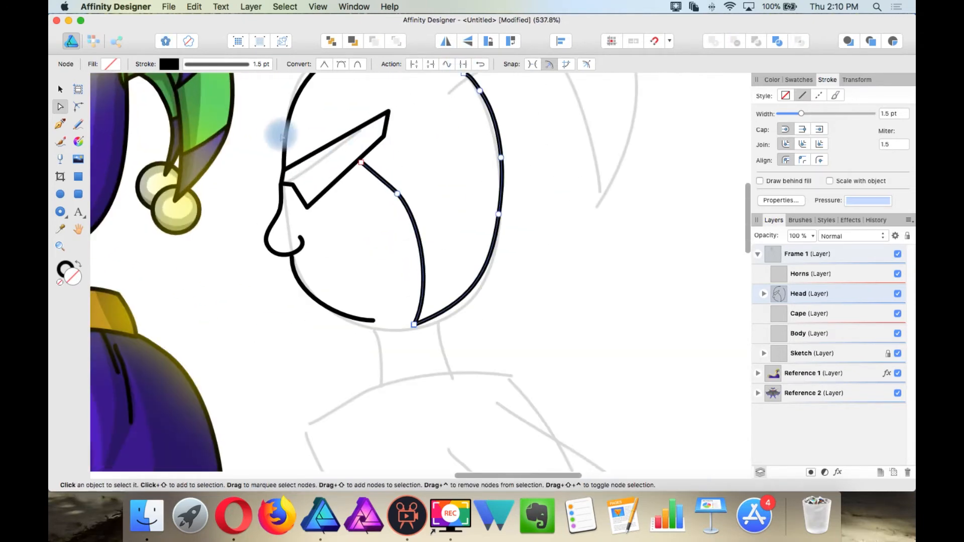
click(287, 129)
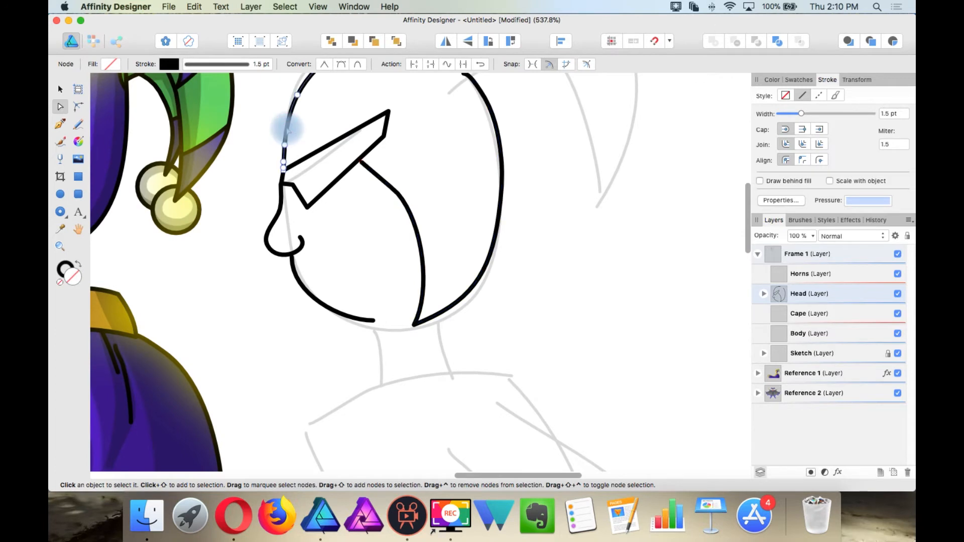
shift+click(373, 172)
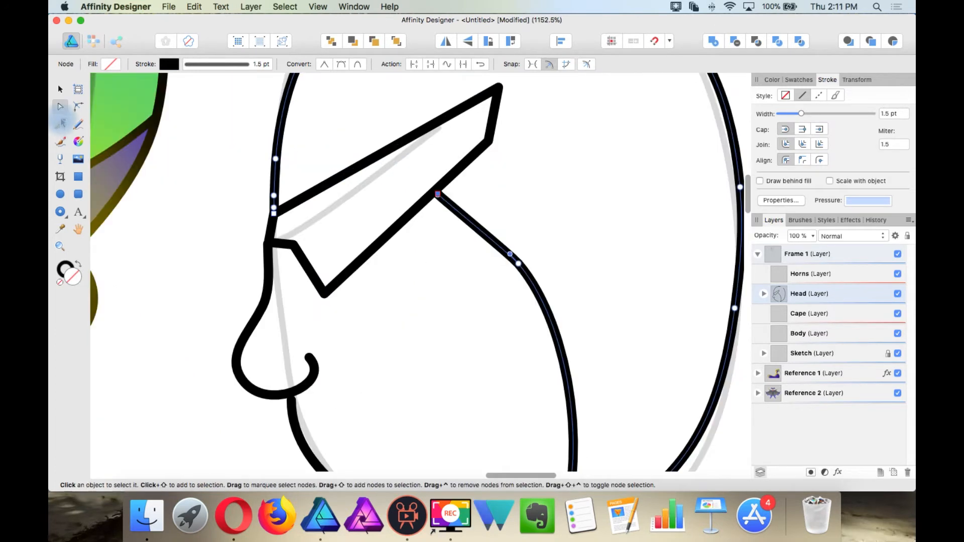
click(61, 123)
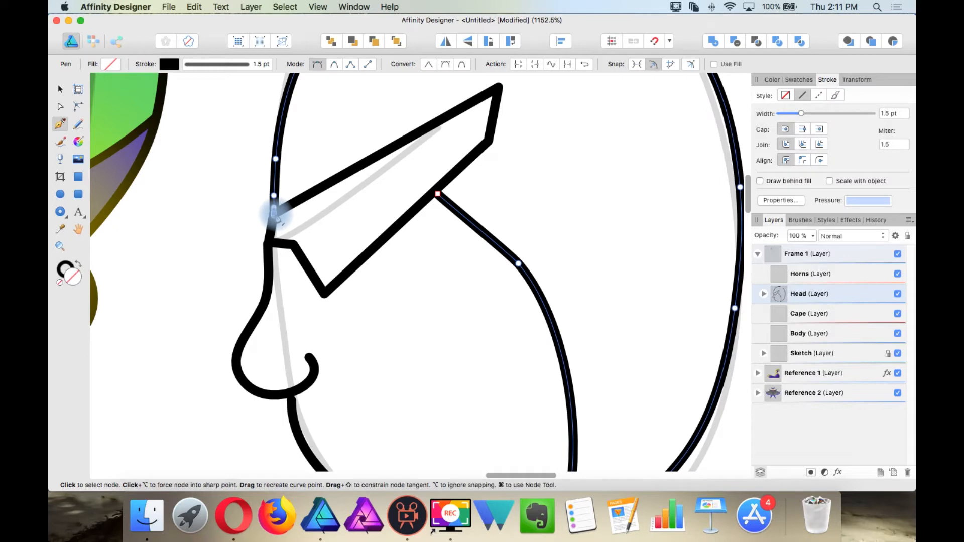
click(274, 212)
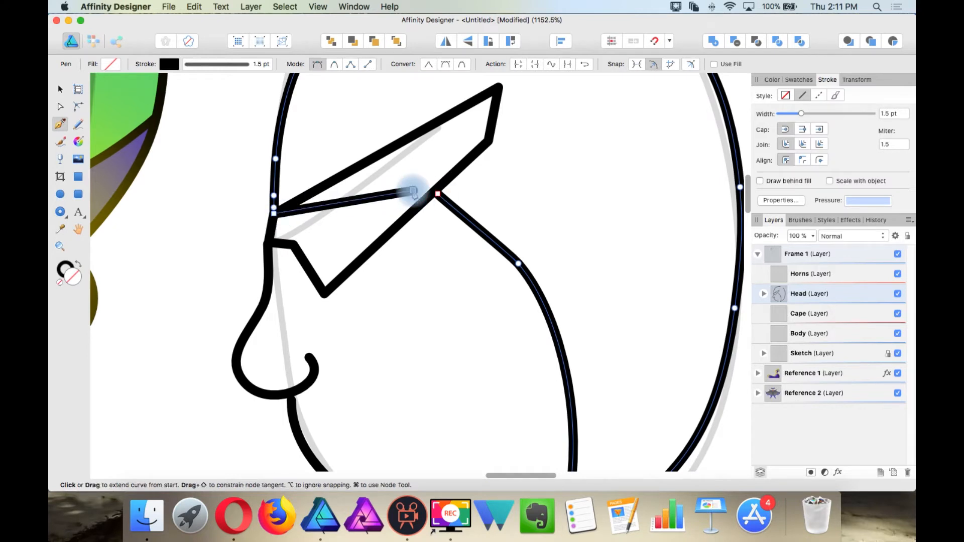
click(413, 191)
key(a)
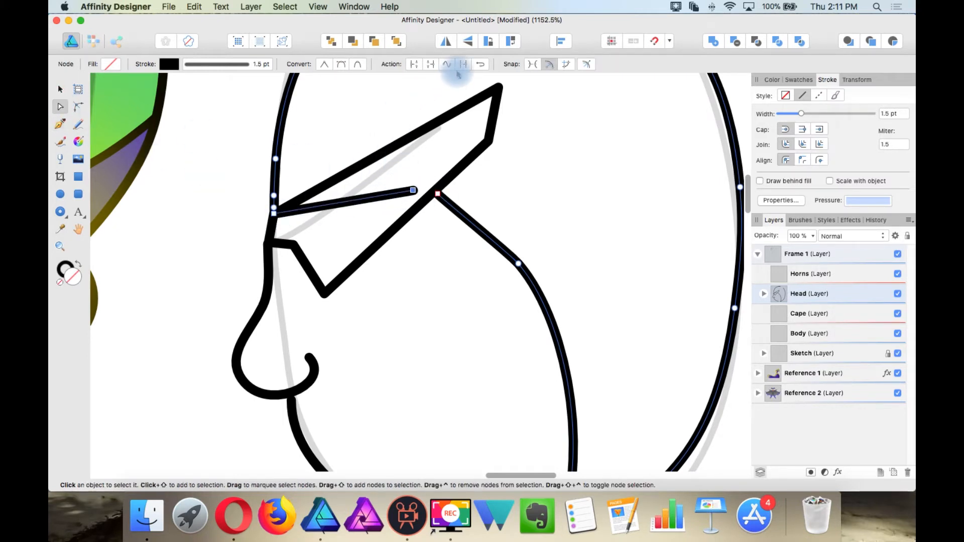
- Fill the mask shape with white and bring it forward so it covers the hood line crossing it
scroll(379, 139, down, 5)
click(379, 143)
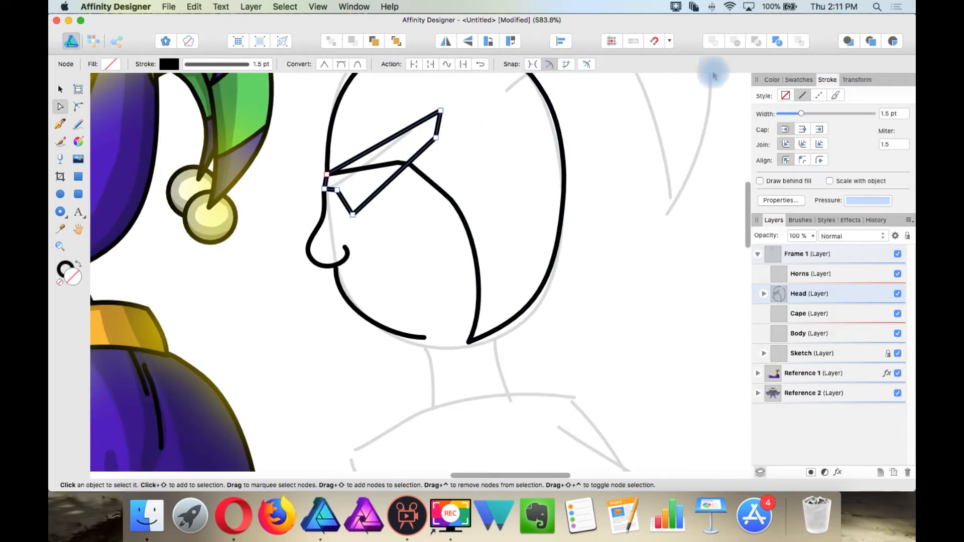
click(772, 80)
drag(766, 143, 730, 113)
click(373, 42)
- Try moving the joined hood outline away from the mask, and undo the move
scroll(454, 205, down, 3)
key(v)
click(456, 208)
mouse_move(519, 169)
mouse_down()
mouse_move(568, 204)
mouse_move(619, 195)
mouse_up()
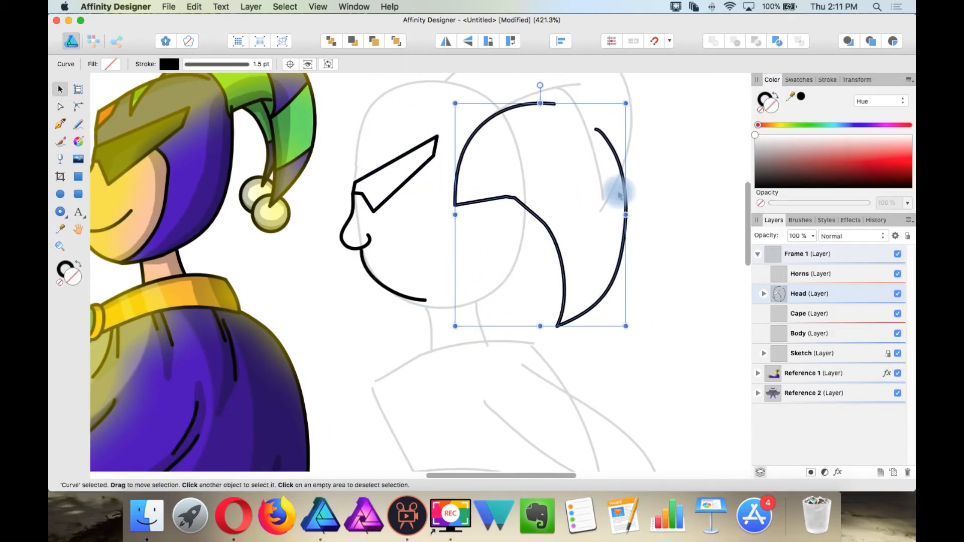
key(super+z)
scroll(601, 238, up, 2)
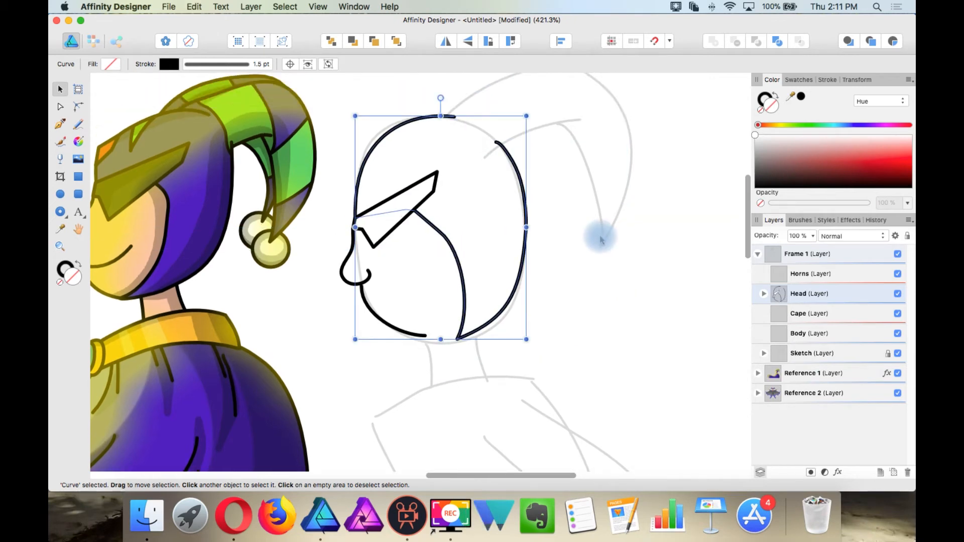
- Reshape the upper end of the back-of-head outline so it follows the sketched head curve smoothly
scroll(532, 212, up, 10)
scroll(544, 251, down, 10)
scroll(505, 147, up, 2)
scroll(505, 147, up, 4)
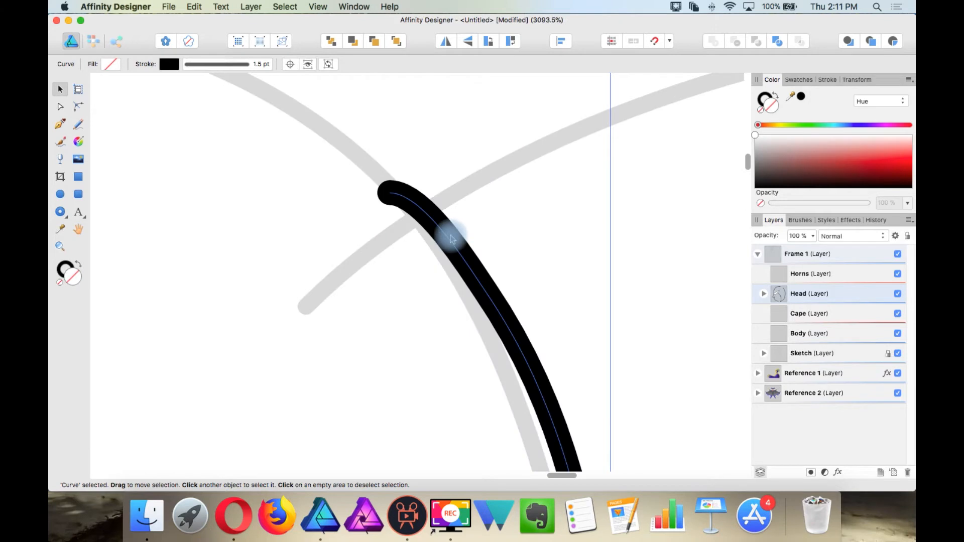
click(60, 106)
drag(389, 193, 422, 211)
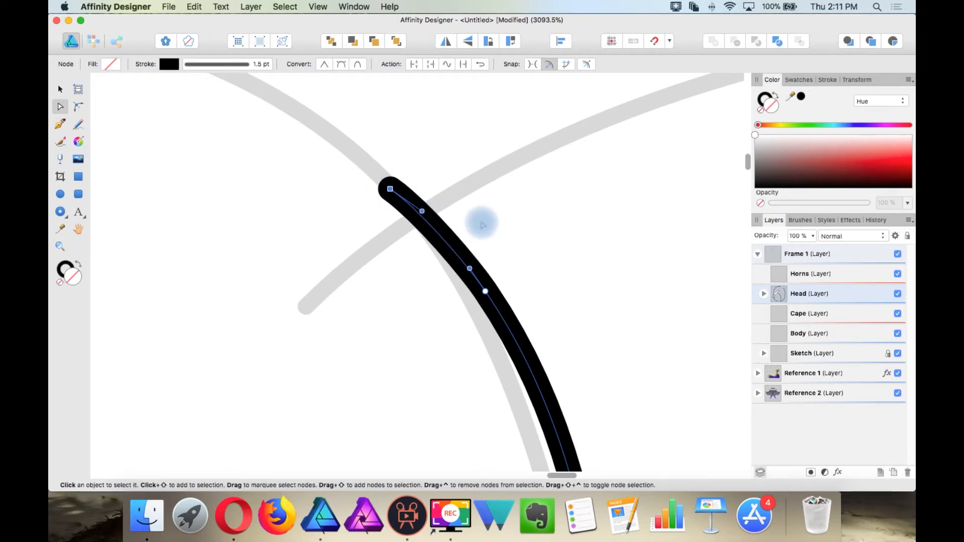
- Move the Horns layer directly below the Head layer
drag(790, 274, 778, 308)
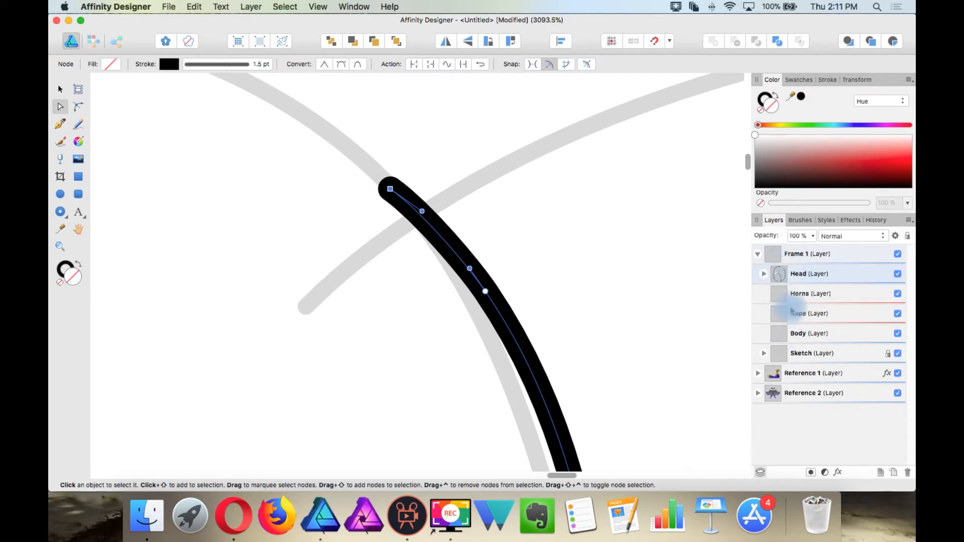
scroll(690, 292, down, 3)
scroll(689, 291, down, 5)
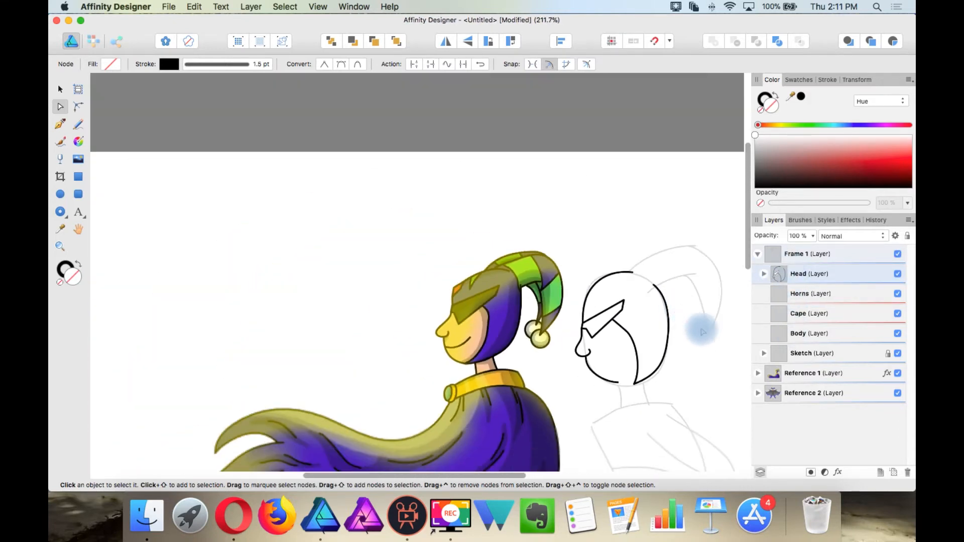
- Extend the jaw curve with the Pen tool under the hood, up through its interior and over the mask, ending near the front head outline
scroll(693, 323, up, 2)
scroll(568, 230, up, 3)
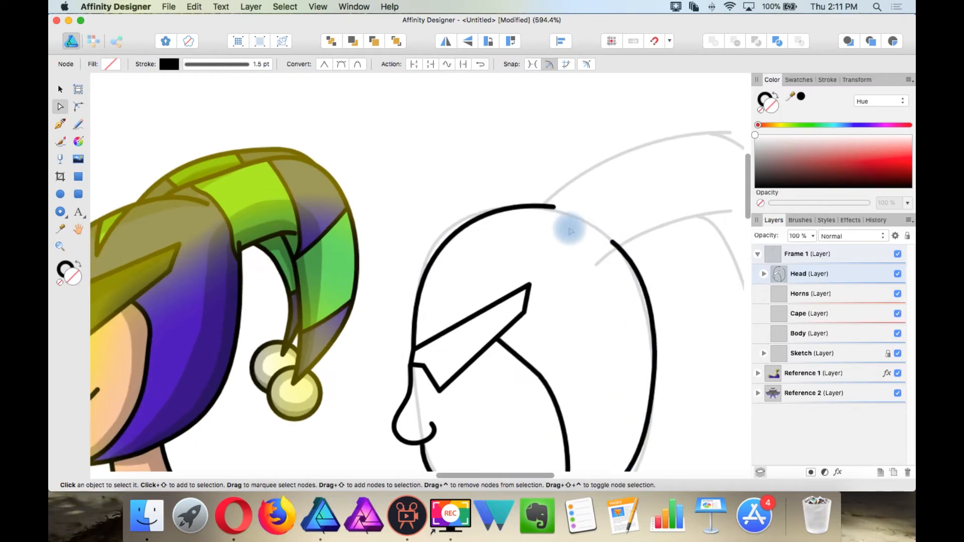
scroll(569, 234, down, 1)
scroll(521, 189, down, 5)
scroll(519, 194, up, 2)
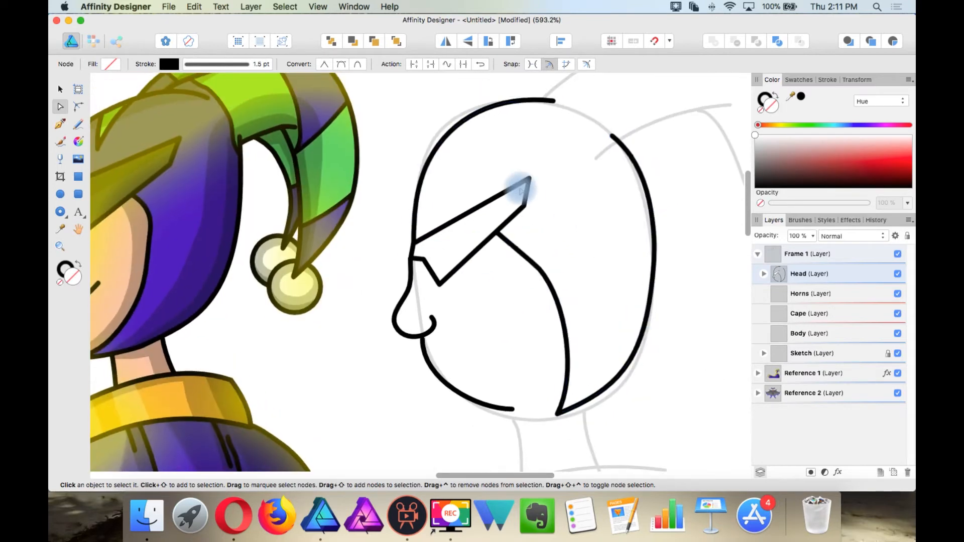
scroll(534, 189, down, 3)
key(p)
scroll(524, 323, up, 6)
click(522, 321)
scroll(523, 320, down, 5)
drag(568, 246, 555, 202)
drag(486, 147, 455, 145)
click(429, 172)
scroll(426, 190, up, 5)
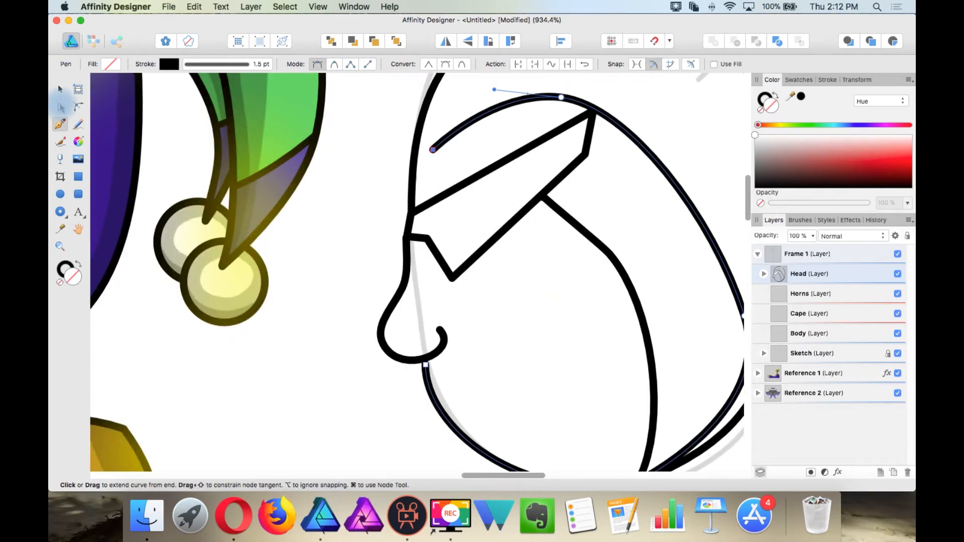
- Try to join the nose curve's upper end to the open end of the extended face outline
key(a)
click(409, 252)
scroll(411, 241, up, 5)
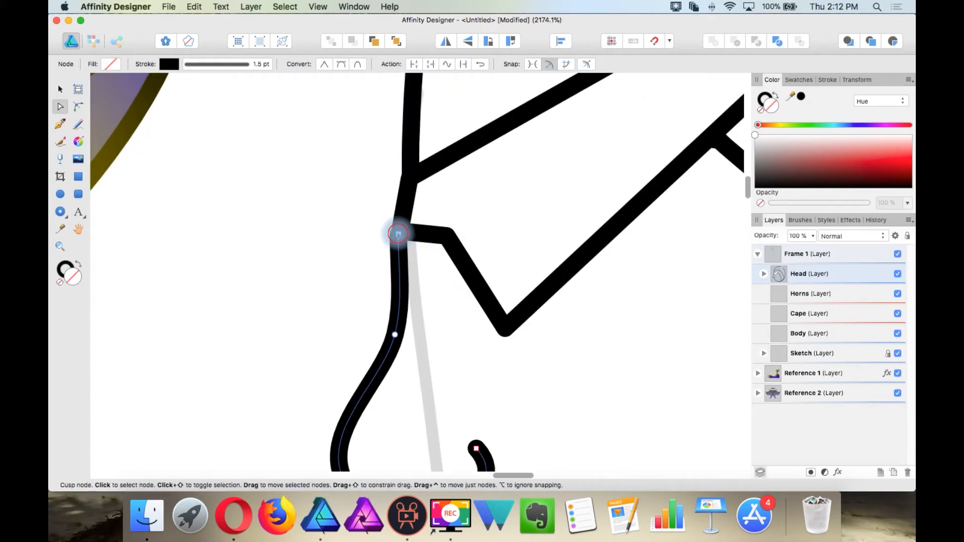
scroll(404, 240, down, 6)
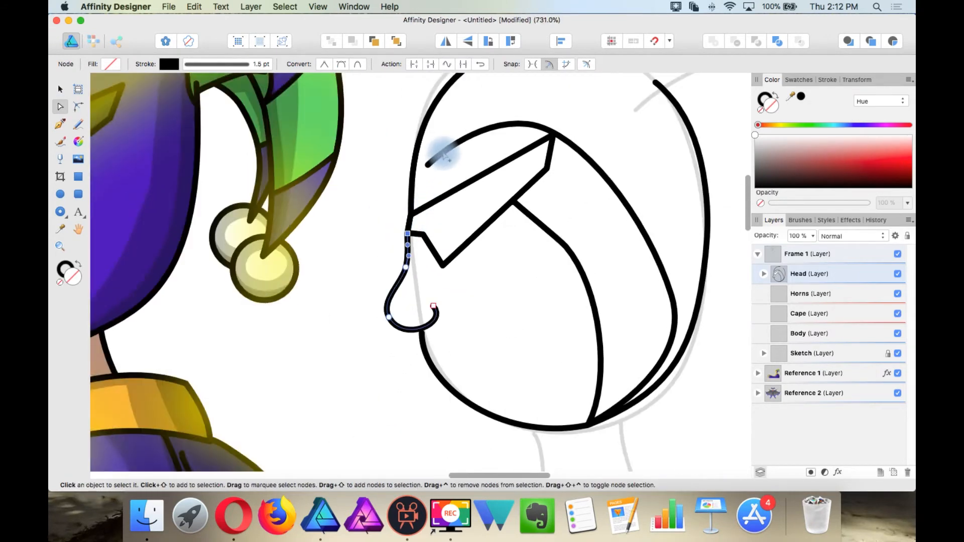
click(445, 156)
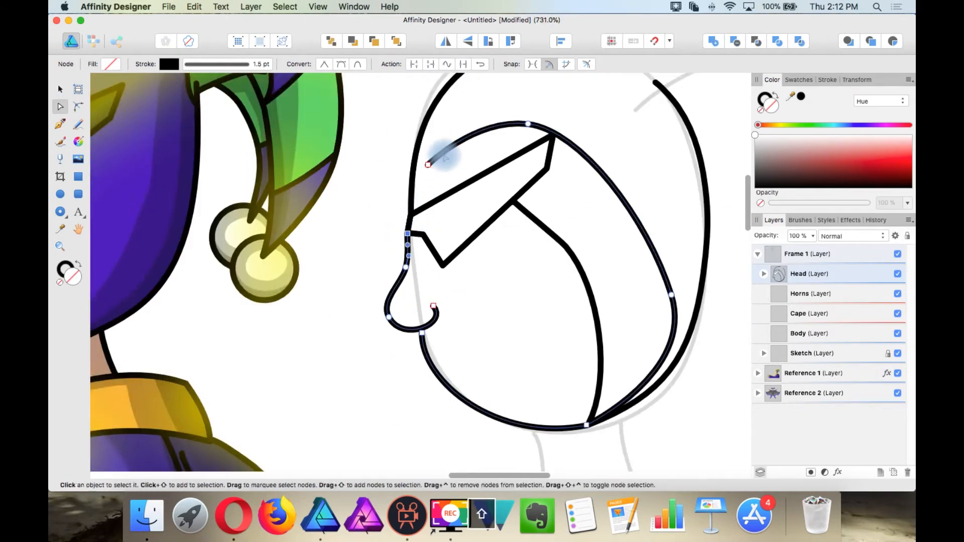
click(464, 64)
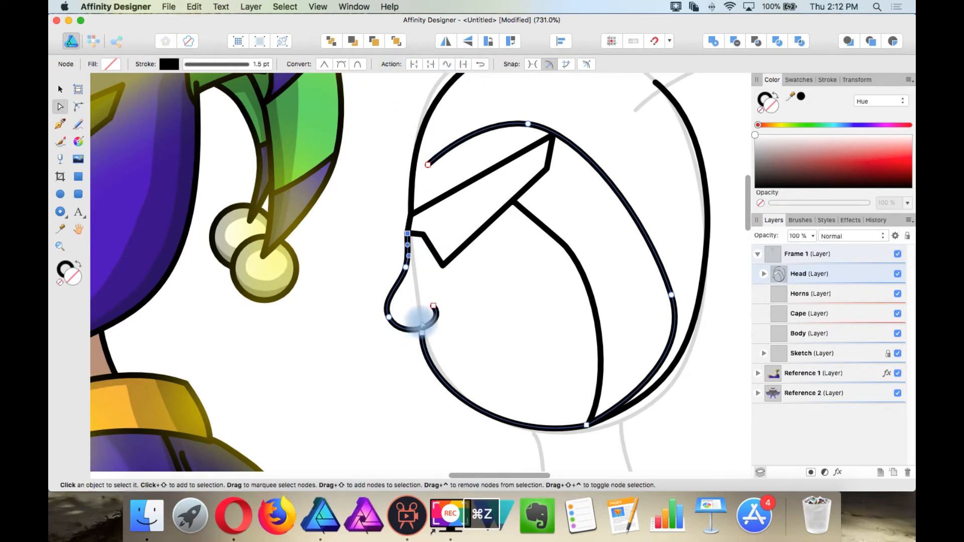
- Extend the nose curve's upper end with the Pen tool to the face outline's open end above the mask and join both curves
scroll(417, 320, up, 2)
click(60, 124)
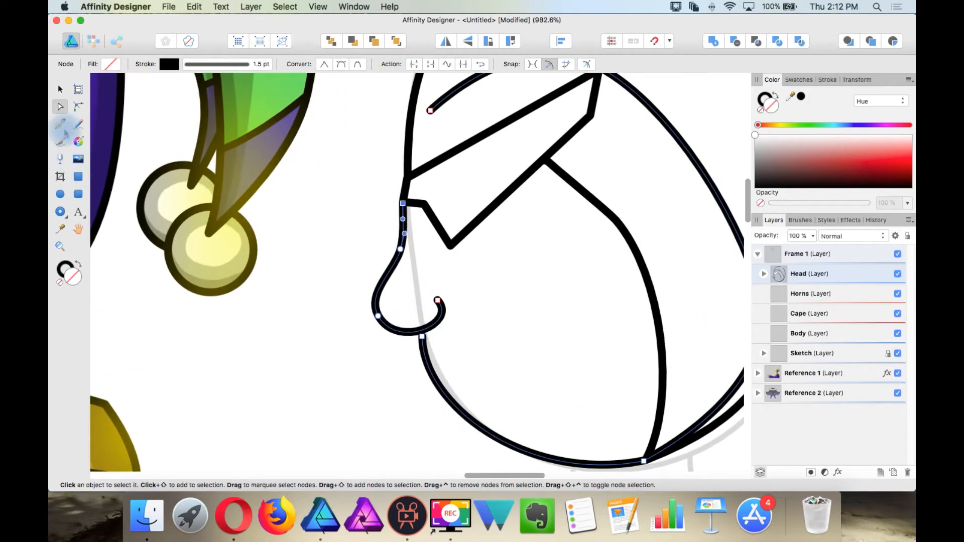
click(402, 204)
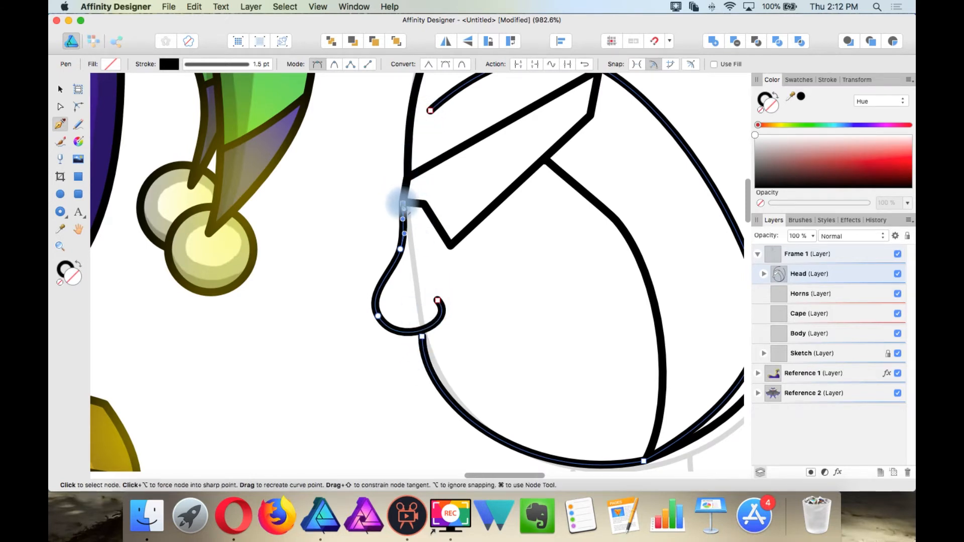
alt+click(400, 204)
mouse_move(430, 111)
mouse_down()
mouse_move(450, 83)
mouse_move(441, 92)
mouse_up()
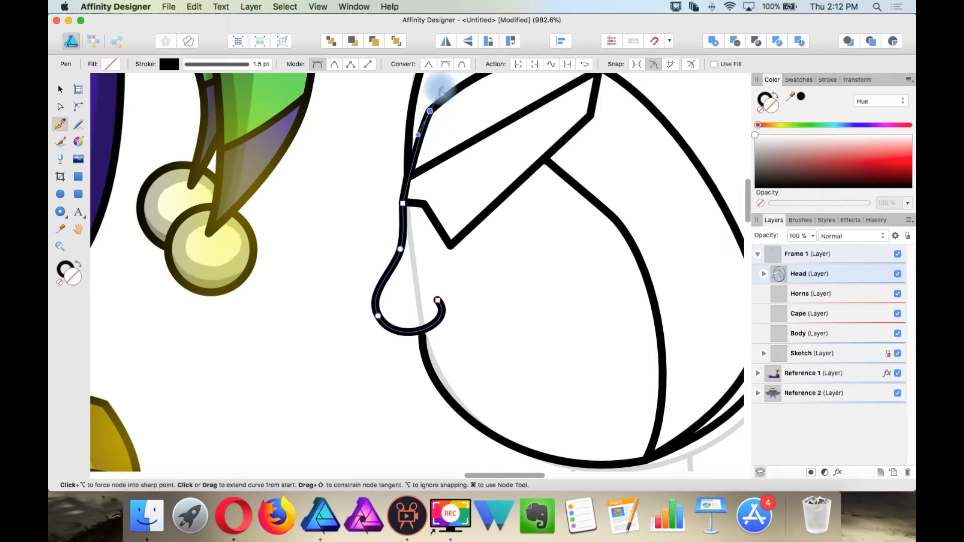
key(a)
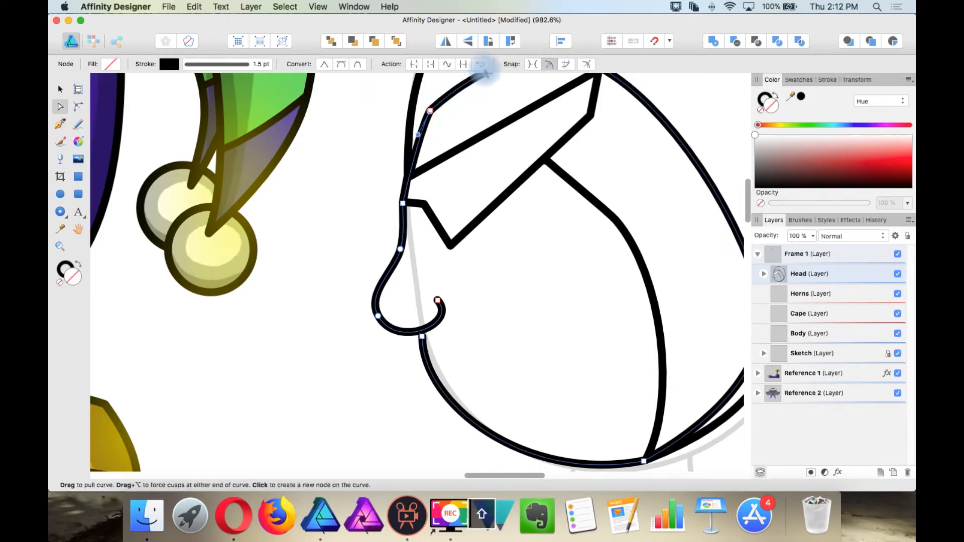
scroll(432, 384, up, 5)
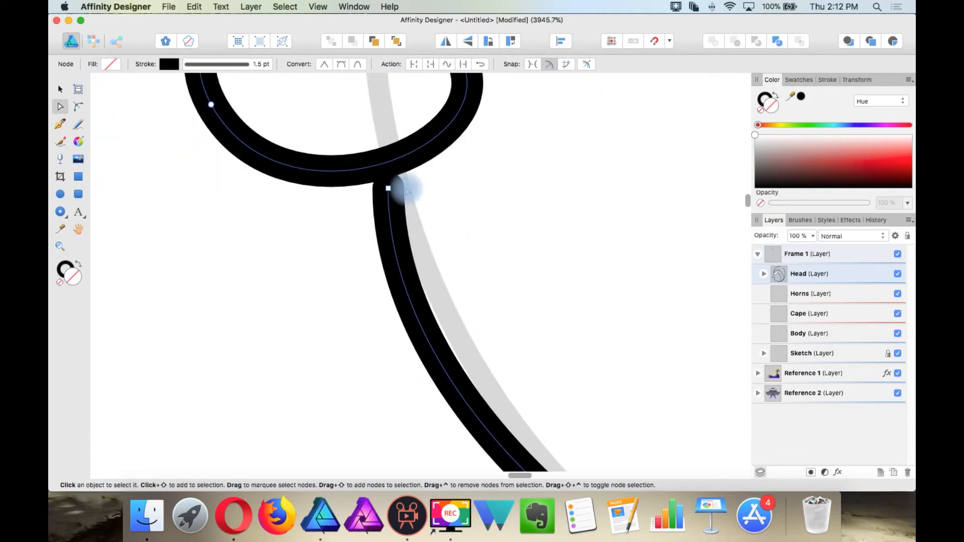
- Add a node on the nose curve directly above the jaw curve's upper end and break the curve there
click(385, 164)
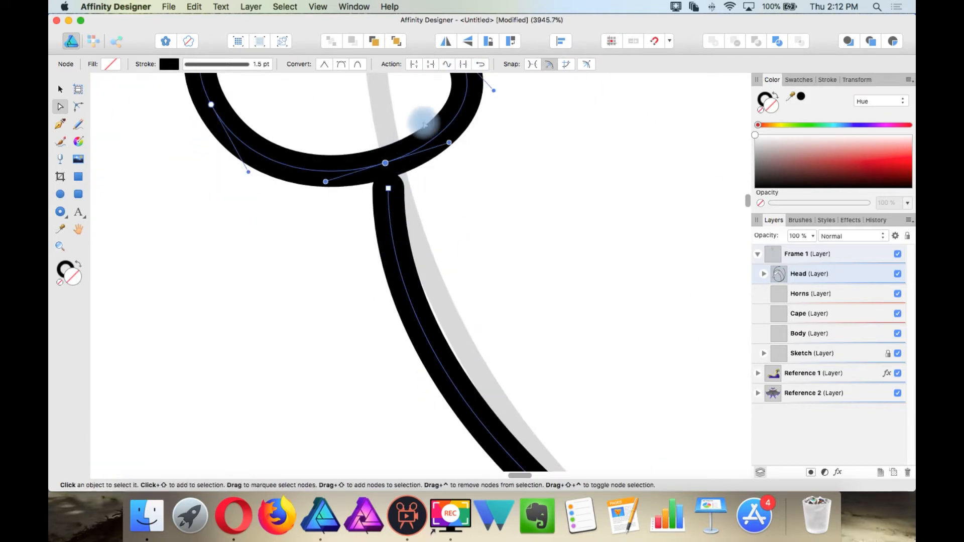
click(414, 64)
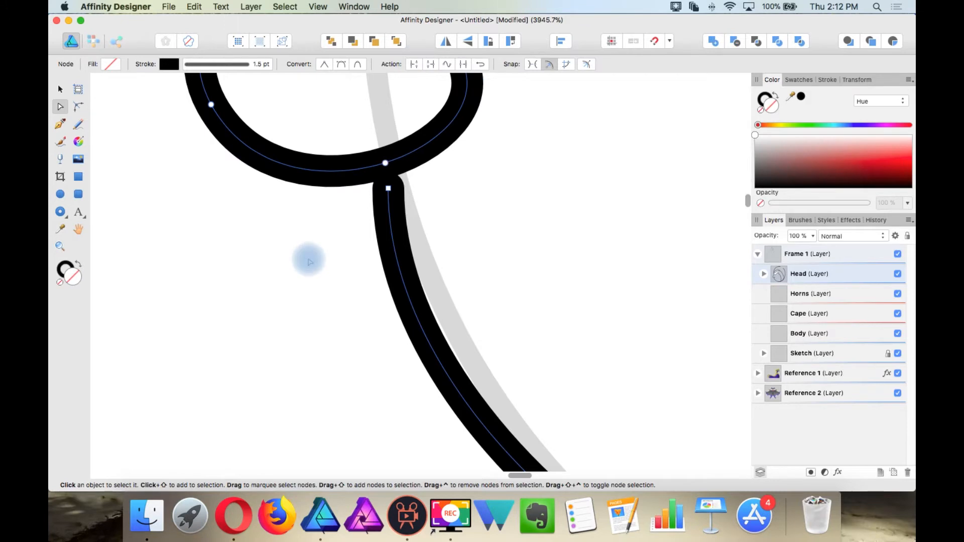
click(308, 260)
click(330, 178)
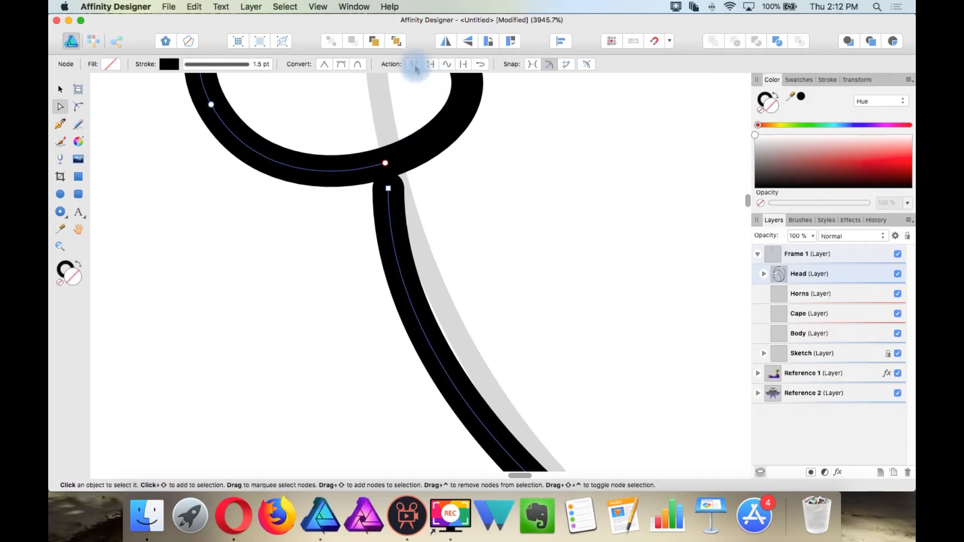
click(327, 256)
- Draw a pointed V-shaped marking on the upper hood with the Pencil tool, close the curve and bow its top edge upward
scroll(326, 259, down, 6)
mouse_move(347, 190)
mouse_down()
mouse_move(348, 244)
mouse_move(377, 191)
mouse_move(407, 166)
mouse_up()
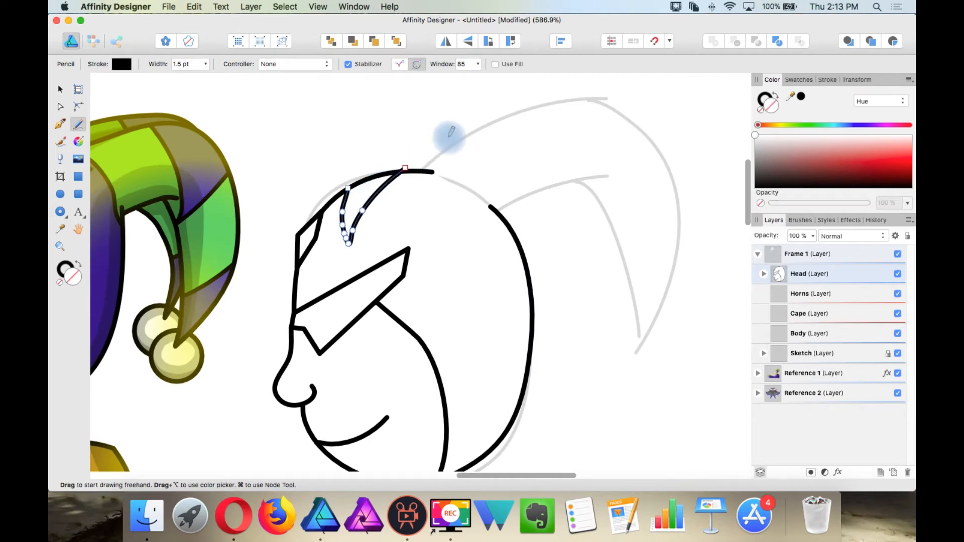
click(428, 68)
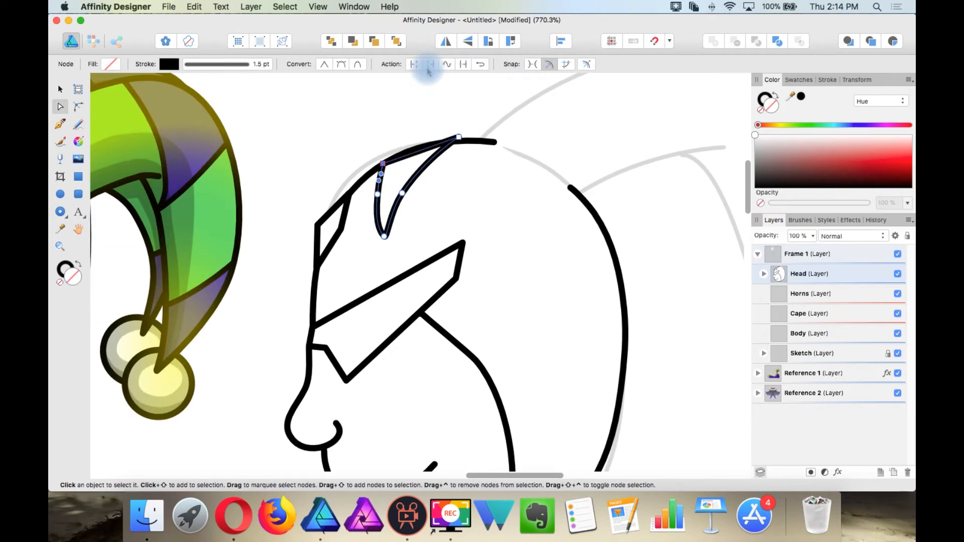
mouse_move(402, 154)
mouse_down()
mouse_move(402, 136)
mouse_move(418, 151)
mouse_up()
scroll(427, 150, down, 3)
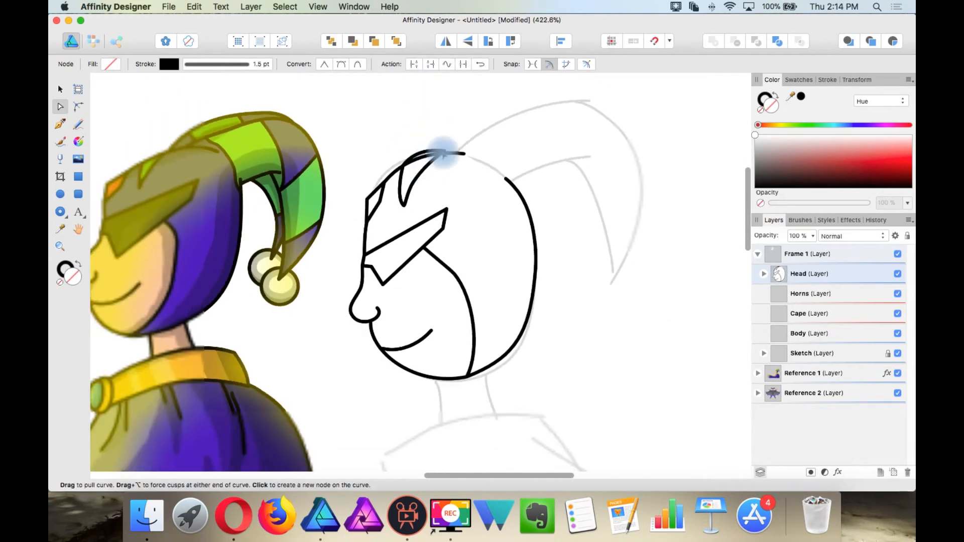
- Fill the pointed hood marking with white, cut it and paste it inside the hood curve
click(758, 136)
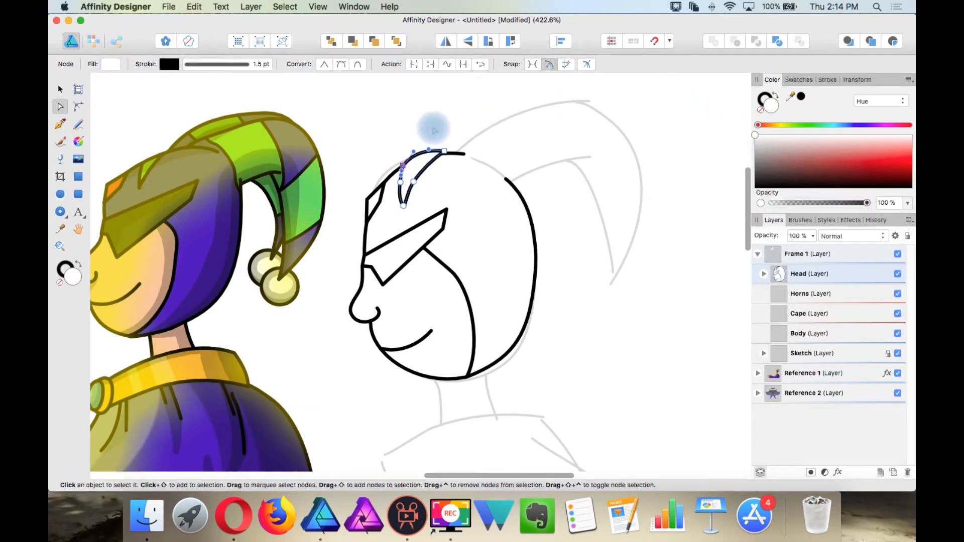
key(super+x)
click(426, 157)
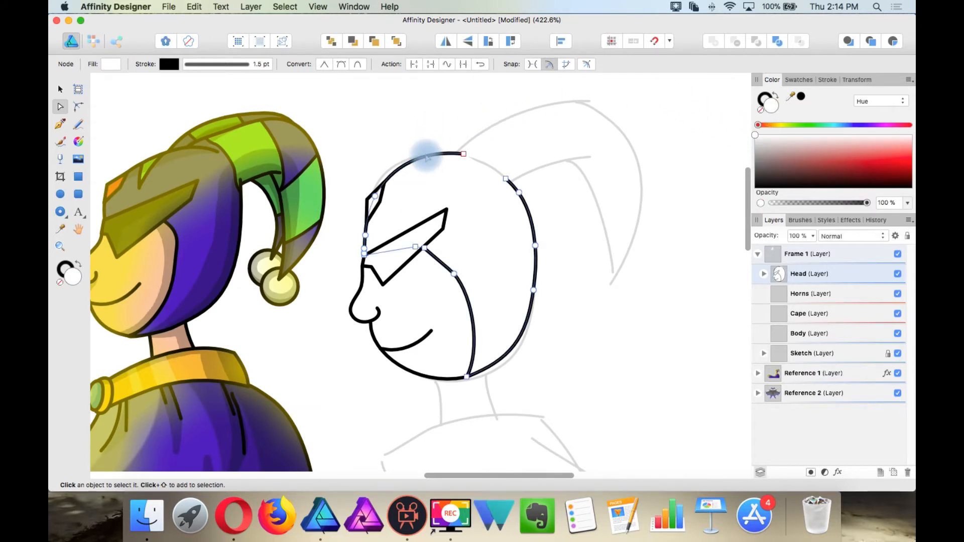
key(super+v)
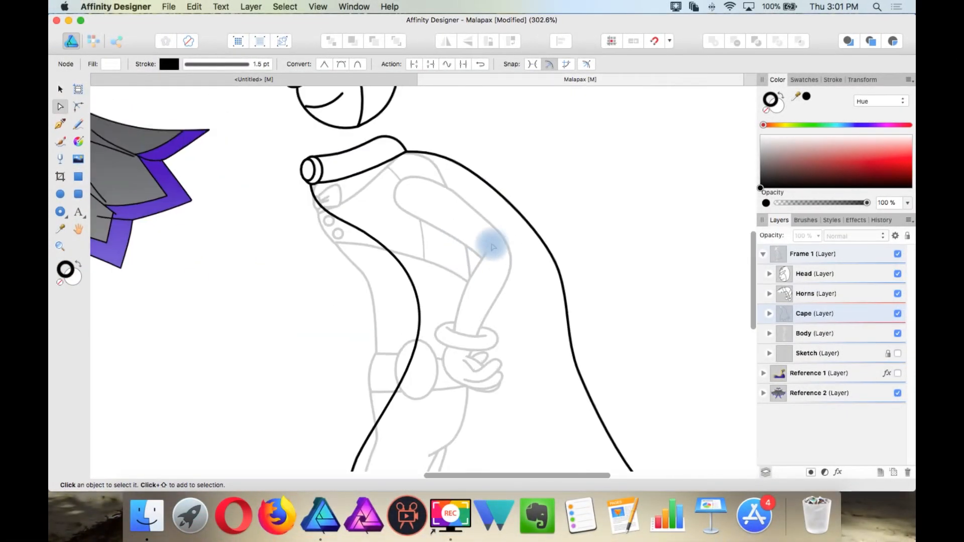
- Draw short fold lines on the cape with the Pencil tool, near the elbow and just below the collar
key(n)
drag(442, 202, 491, 224)
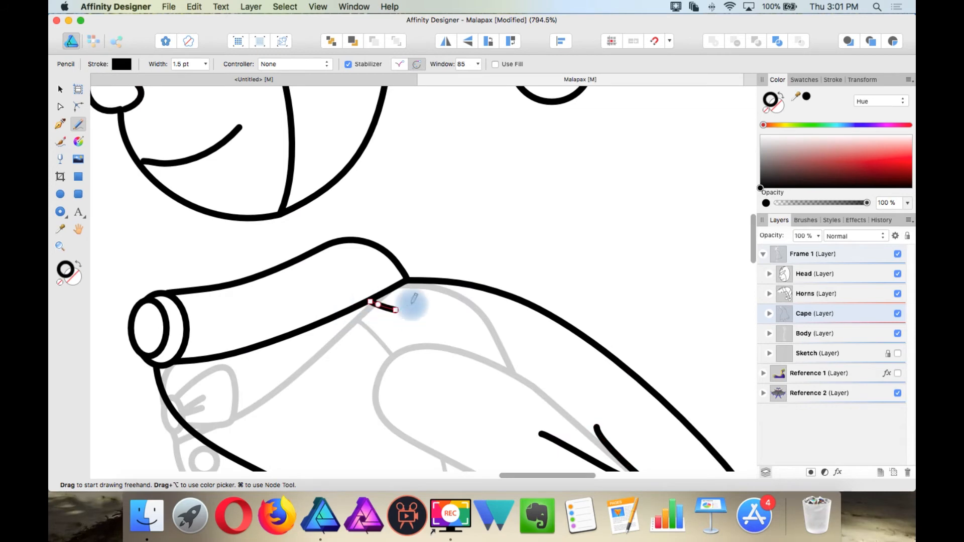
drag(271, 347, 275, 366)
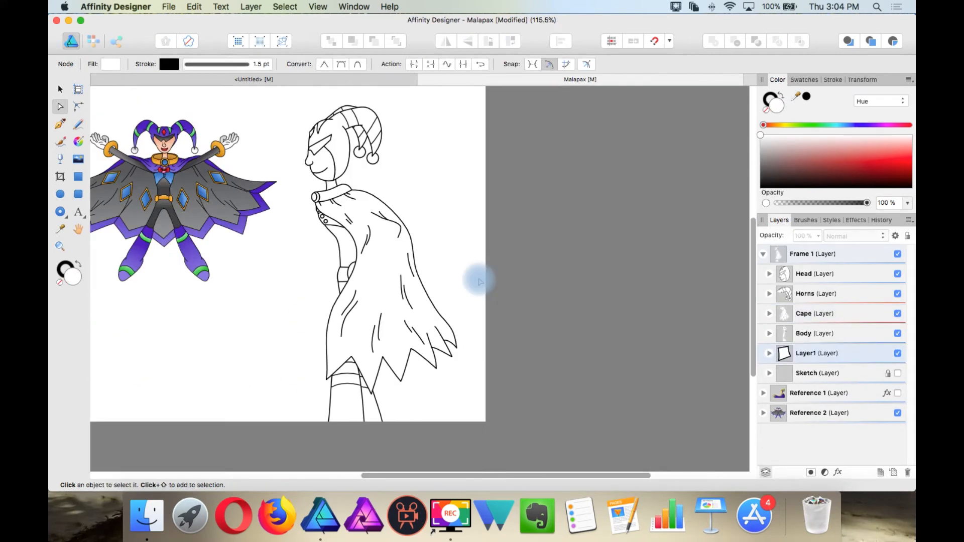
- Add a new document palette to the swatches and check it in the palette list
scroll(507, 216, up, 2)
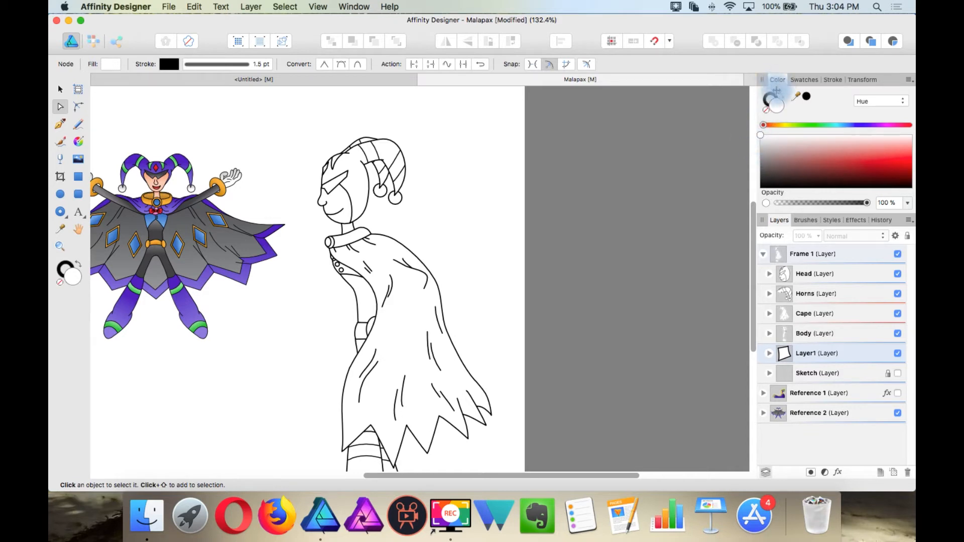
click(806, 80)
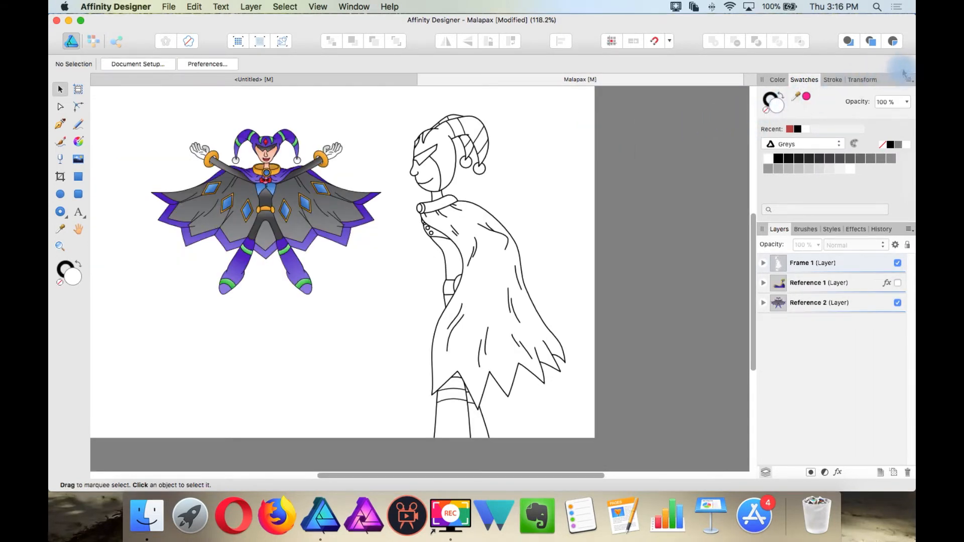
click(910, 81)
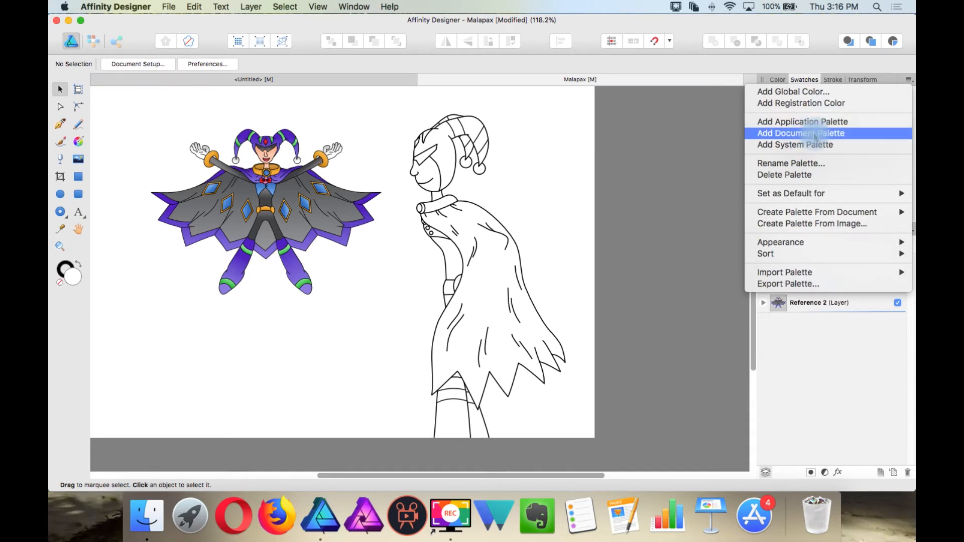
click(815, 135)
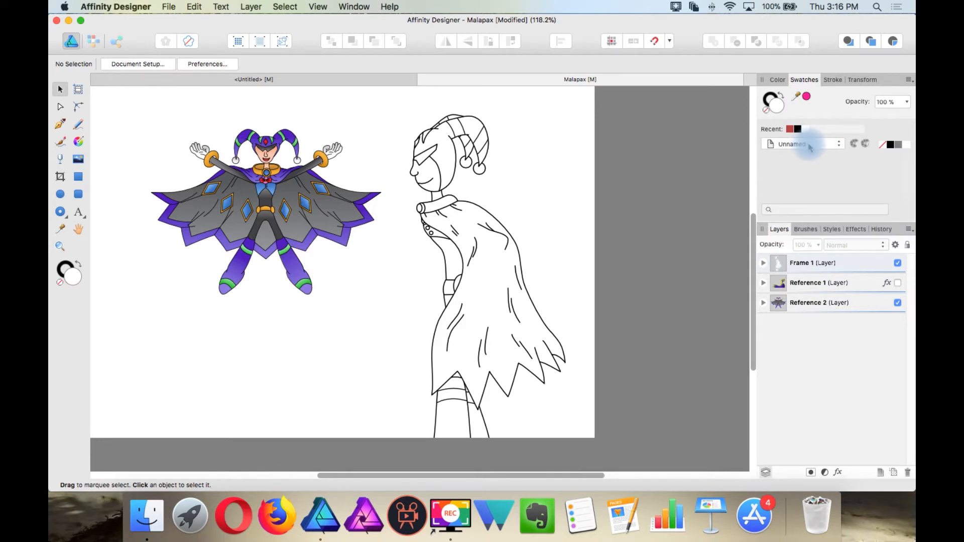
click(806, 146)
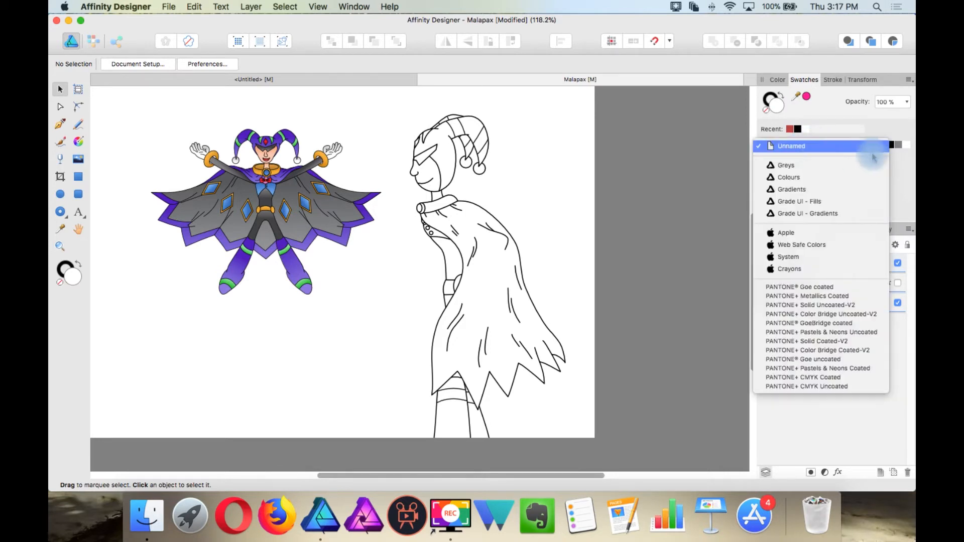
click(911, 161)
- Rename the new document palette as Malapax
click(908, 79)
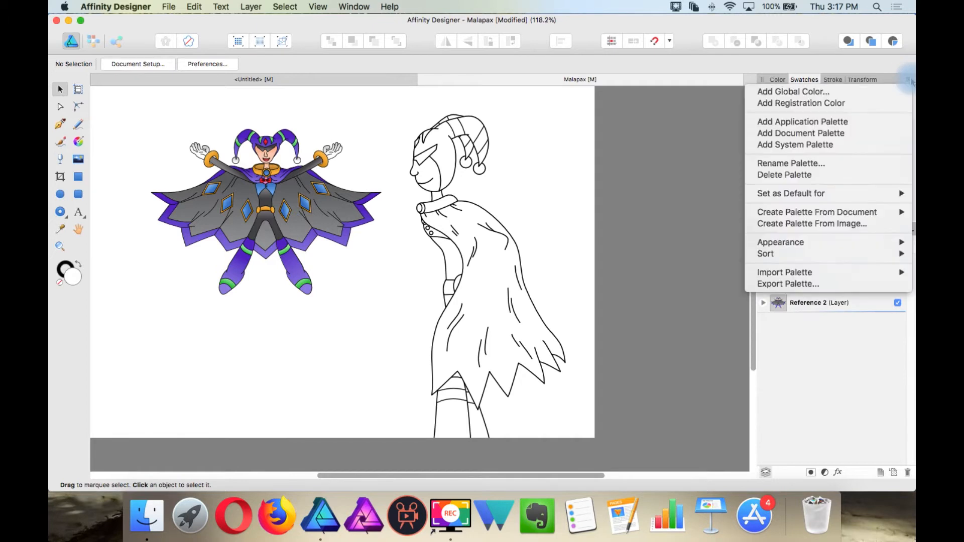
click(873, 168)
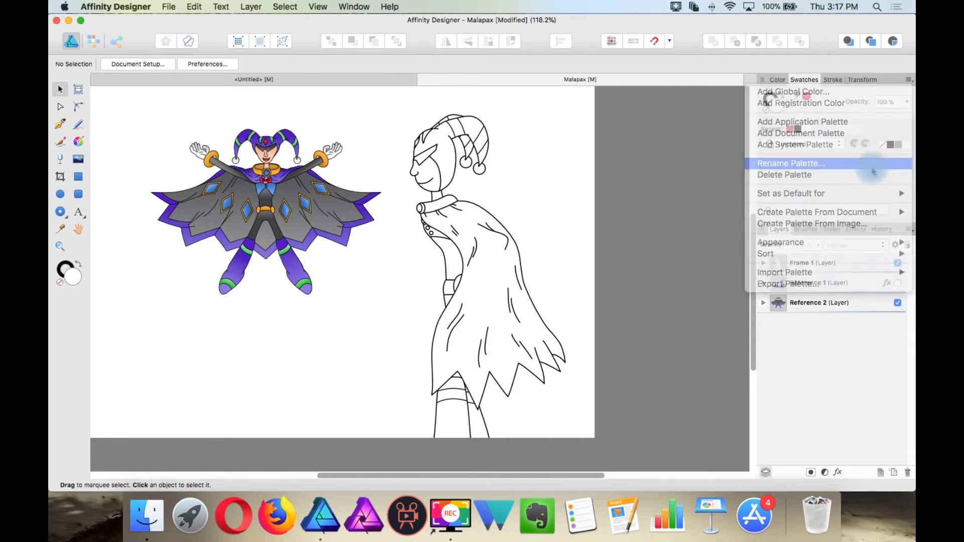
text(Malapax)
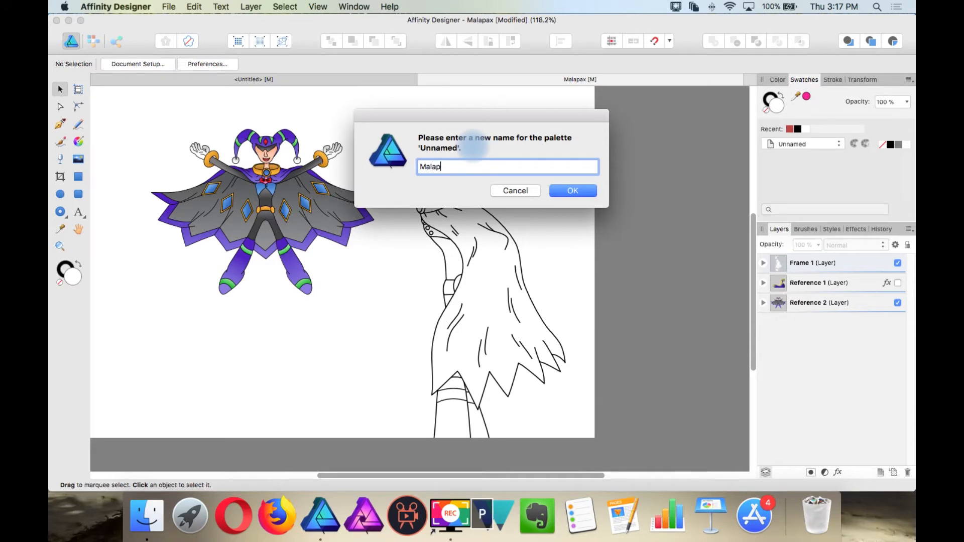
click(576, 193)
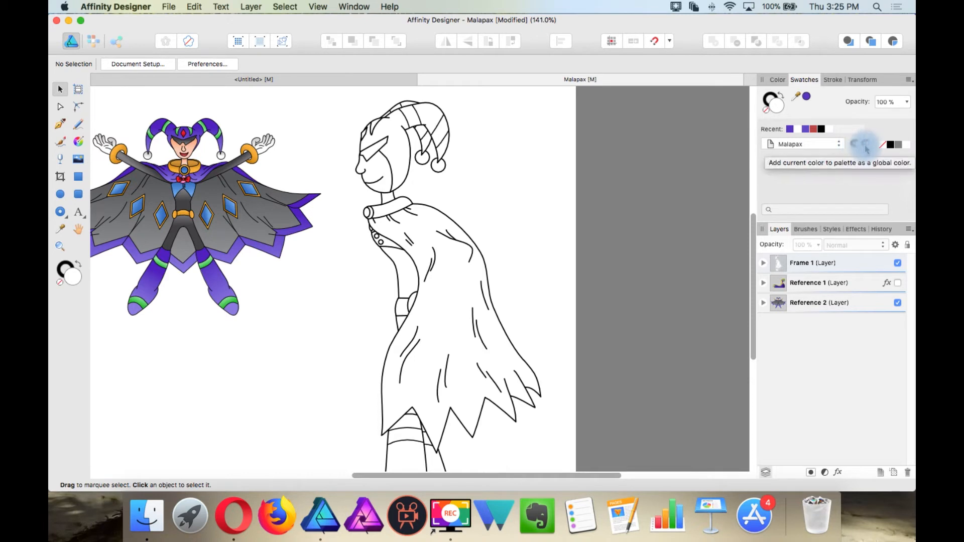
- Add a global colour to the Malapax palette and set it to the purple sampled from the reference character's boot
click(866, 148)
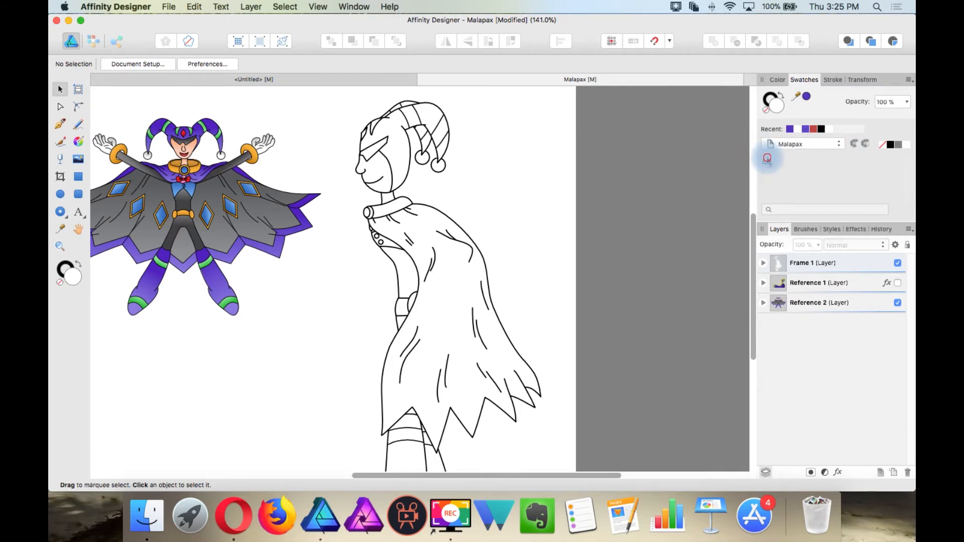
double_click(767, 160)
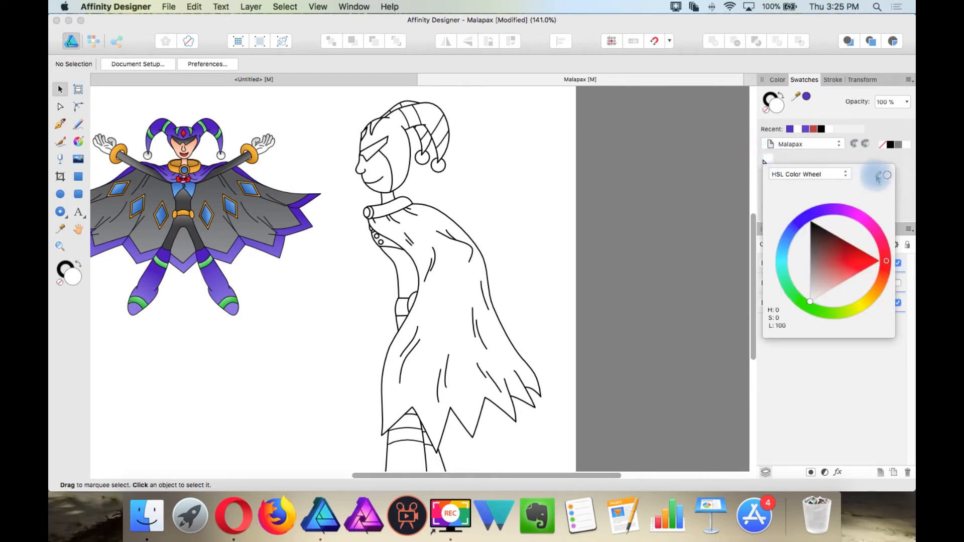
drag(878, 178, 215, 288)
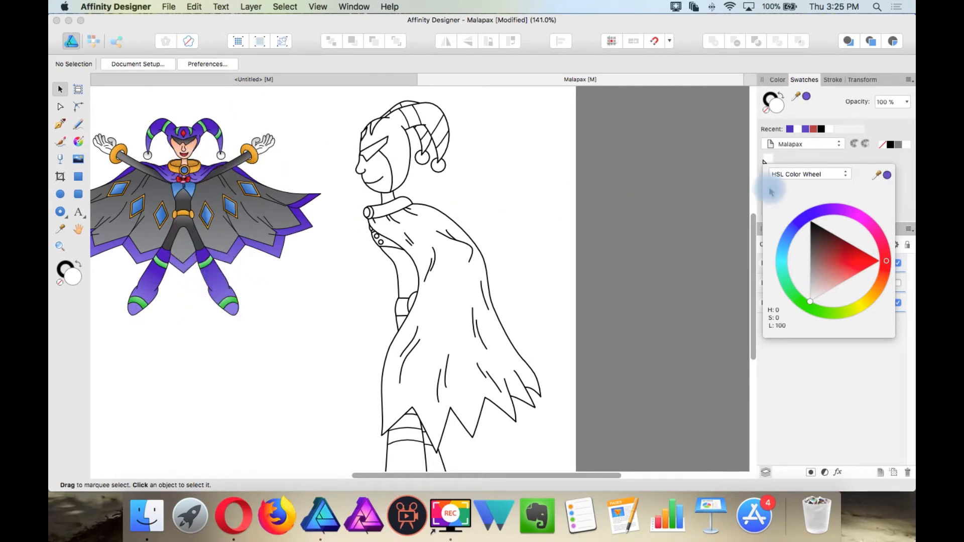
click(888, 176)
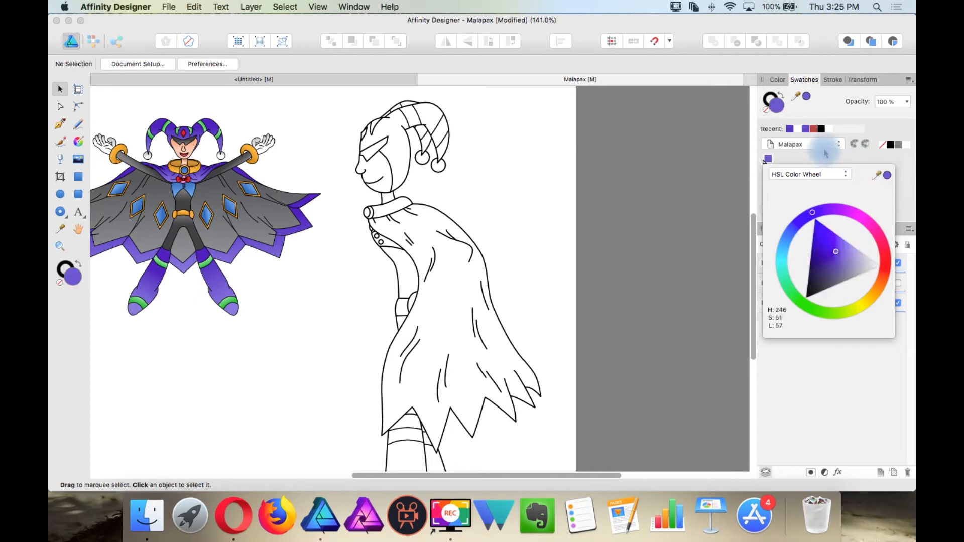
- Fill the cape, hood, both horns and both legs with the palette's purple global colour
click(444, 219)
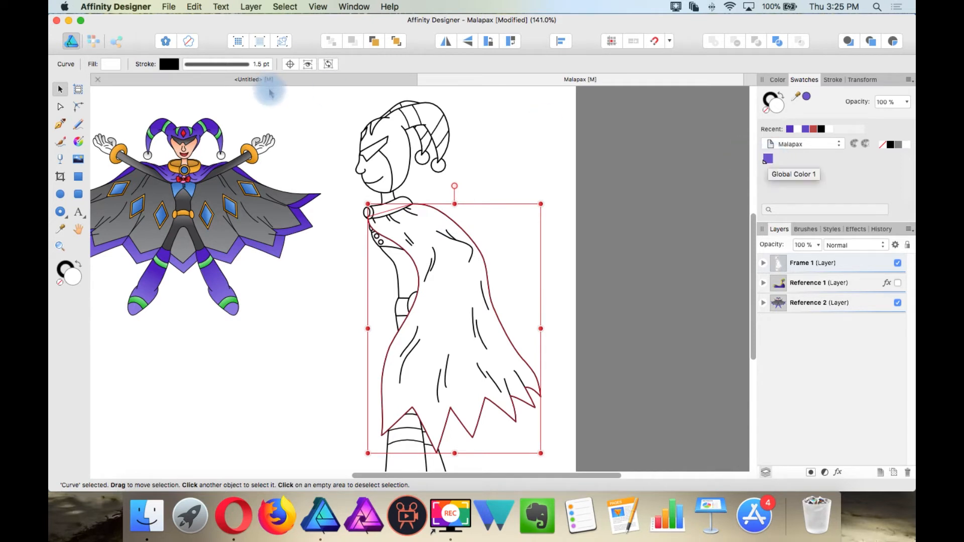
shift+click(407, 153)
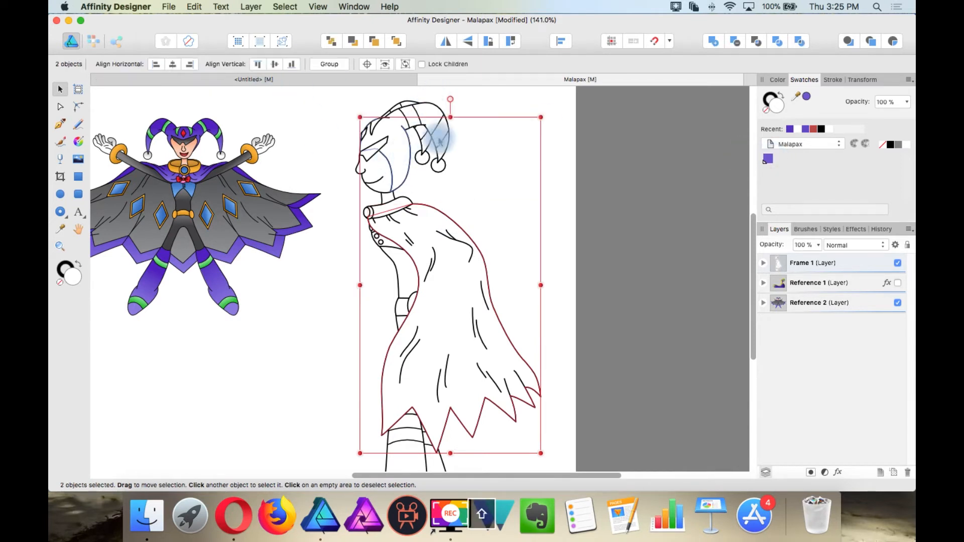
shift+click(432, 107)
scroll(417, 103, up, 6)
shift+click(385, 111)
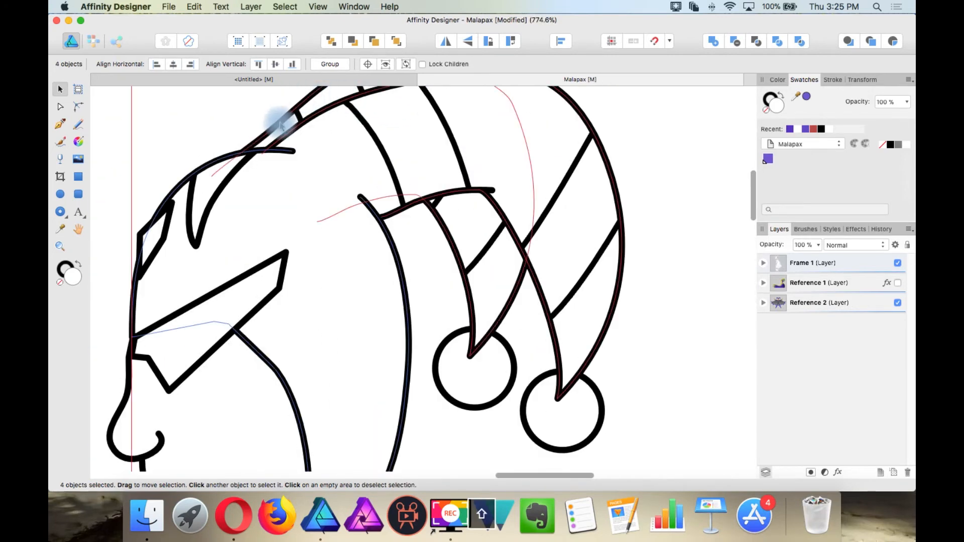
scroll(278, 123, down, 5)
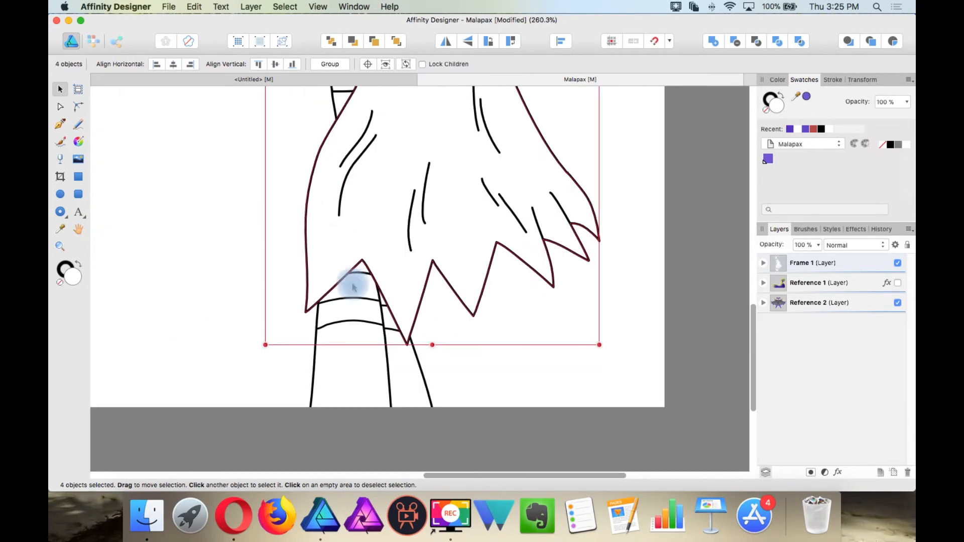
shift+click(386, 371)
shift+click(412, 381)
scroll(424, 304, up, 3)
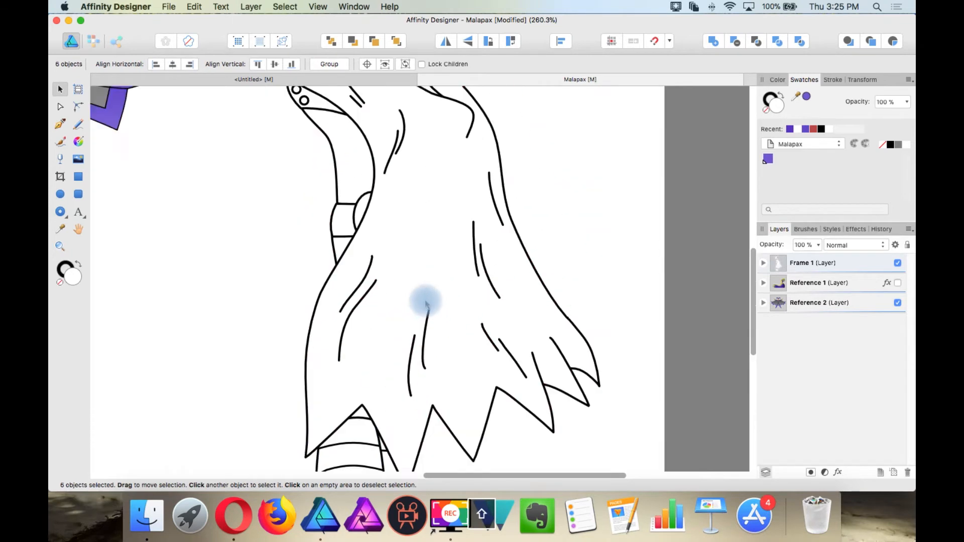
scroll(424, 304, down, 4)
click(768, 160)
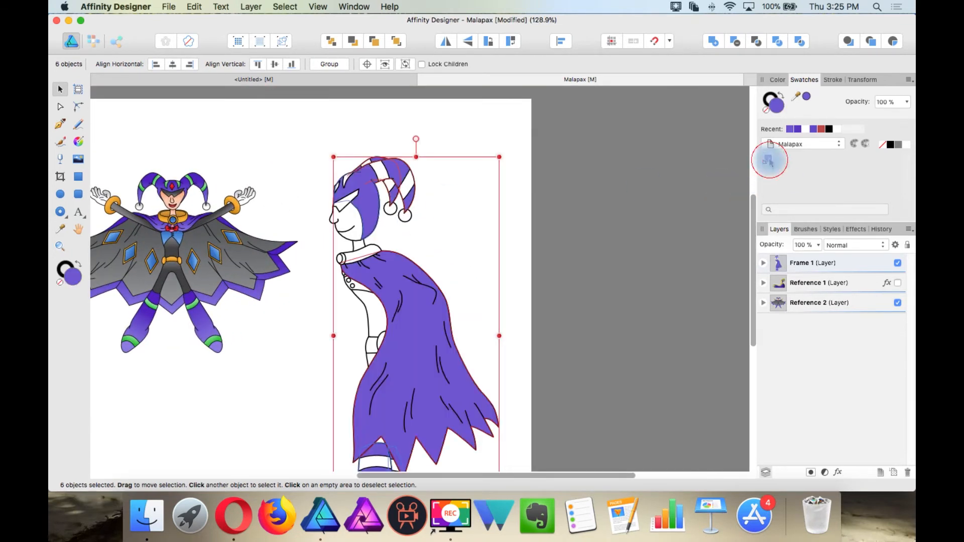
click(420, 122)
scroll(399, 162, down, 1)
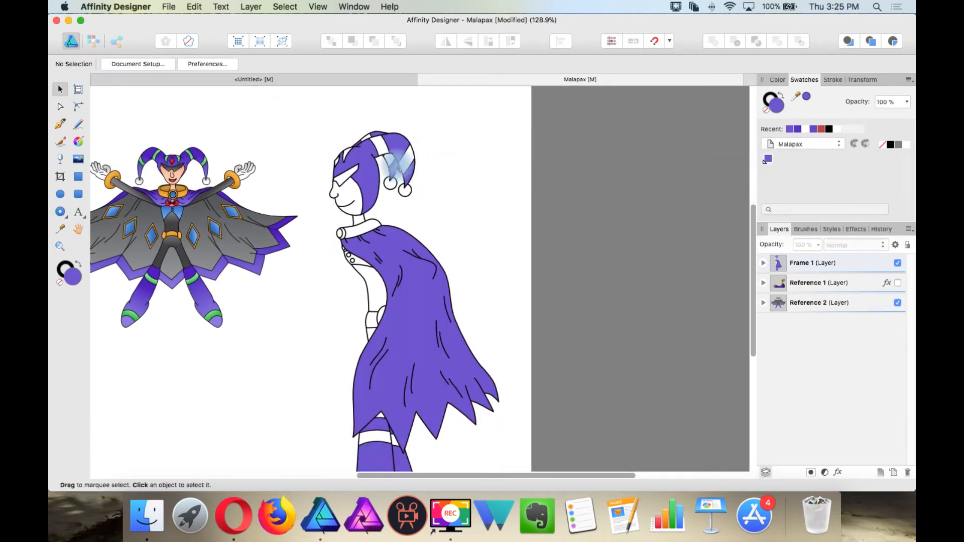
- Try changing the purple global colour to a pale lavender with H 246, S 24, L 80, and undo the edit
click(768, 162)
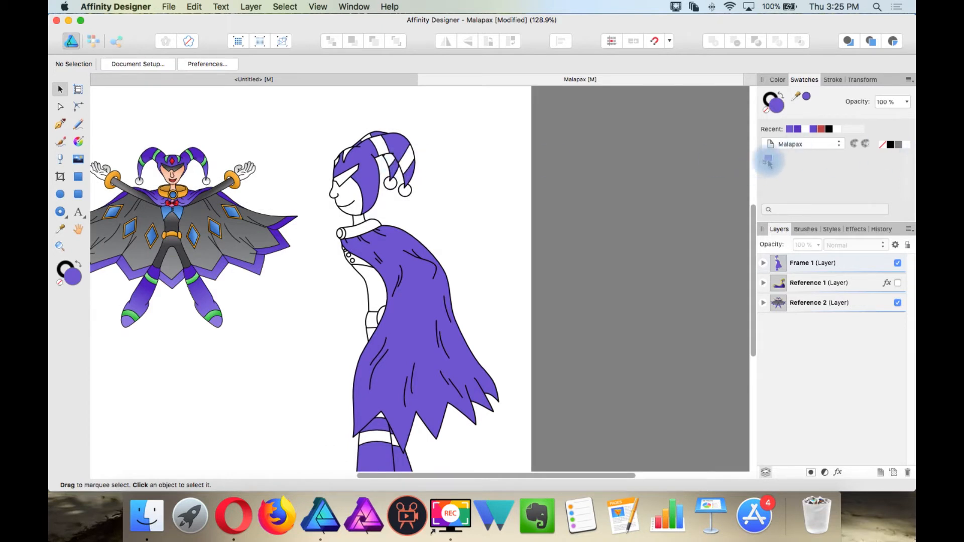
click(768, 162)
click(865, 251)
mouse_move(865, 254)
mouse_down()
mouse_move(872, 261)
mouse_move(863, 251)
mouse_move(863, 266)
mouse_up()
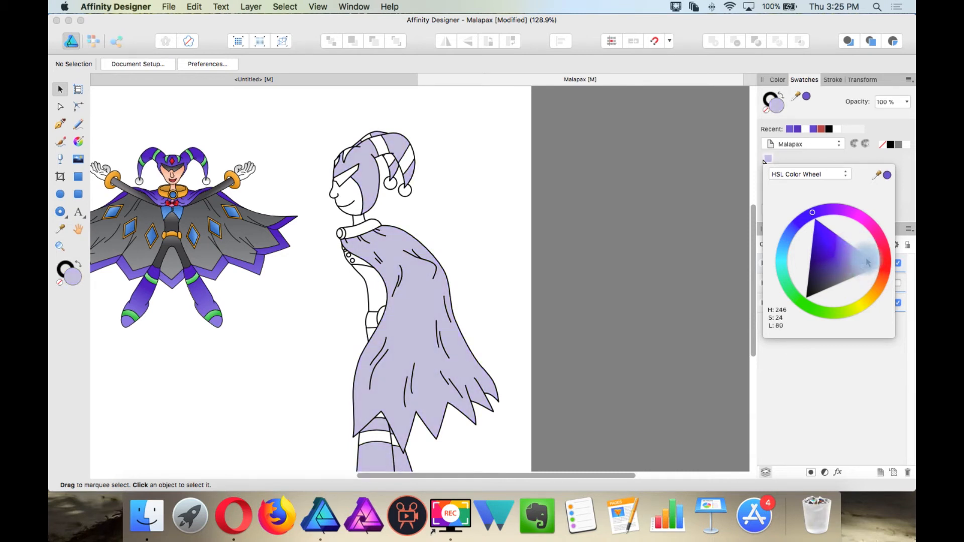
key(super+z)
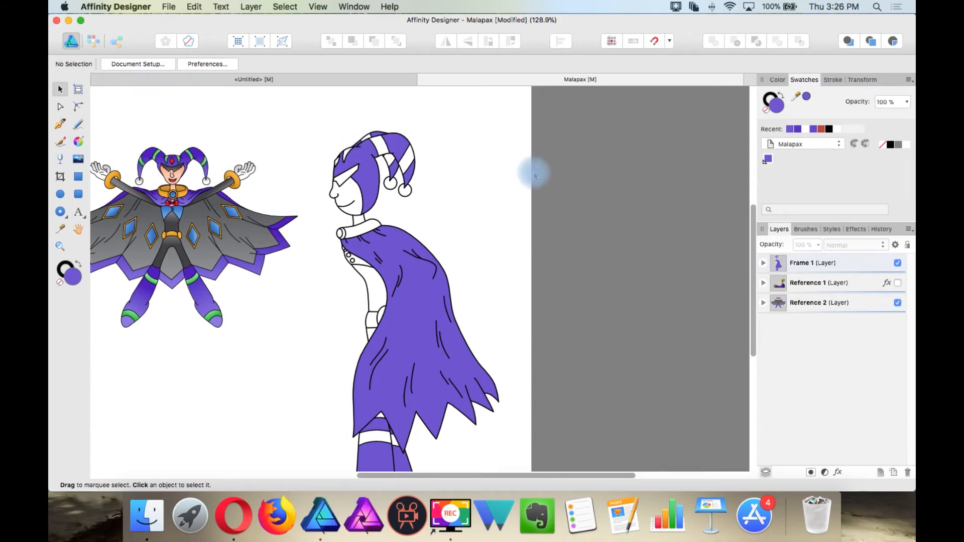
- Fill the face curve with the skin tone sampled from the reference character's cheek, keeping it as a Malapax palette colour
scroll(336, 188, up, 5)
click(310, 196)
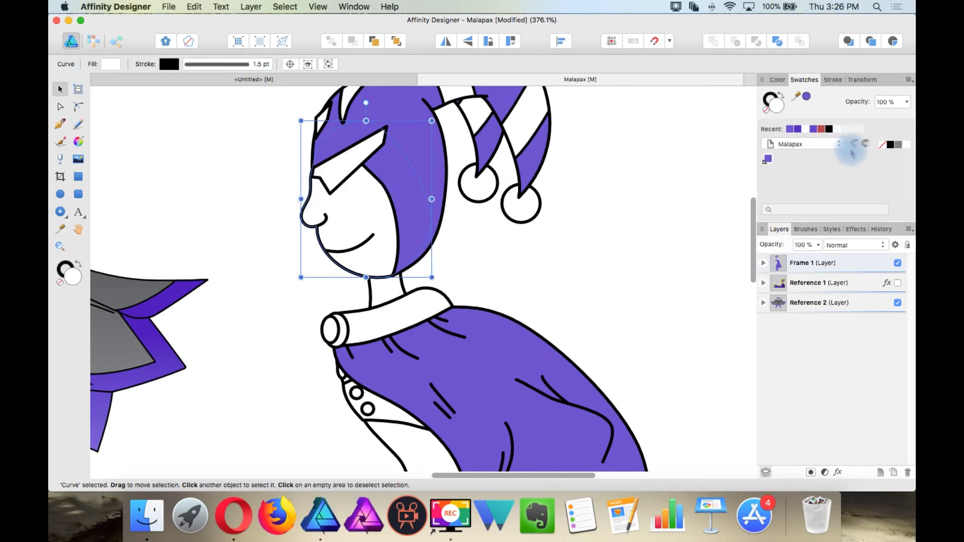
scroll(248, 281, down, 5)
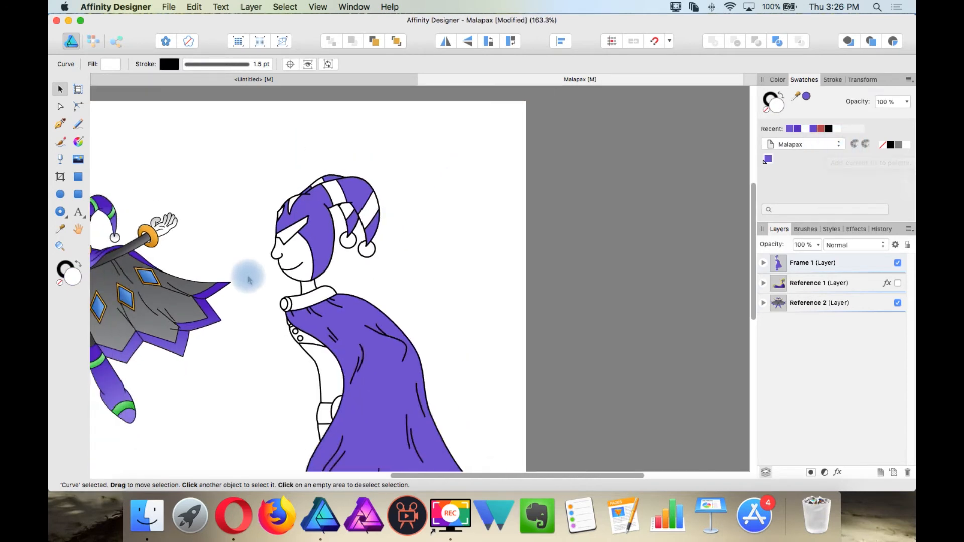
scroll(246, 277, left, 5)
scroll(233, 247, up, 5)
click(60, 228)
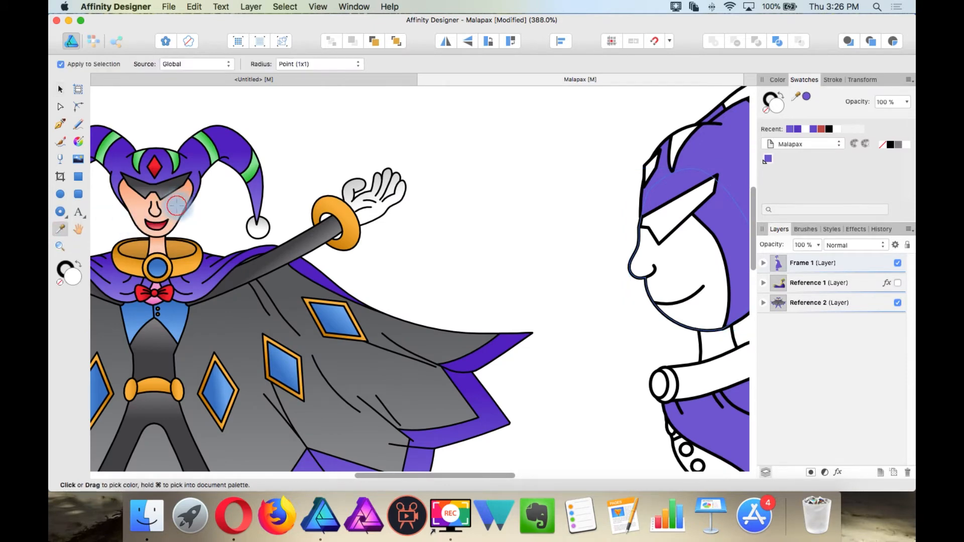
click(177, 206)
scroll(424, 251, down, 5)
scroll(424, 251, right, 5)
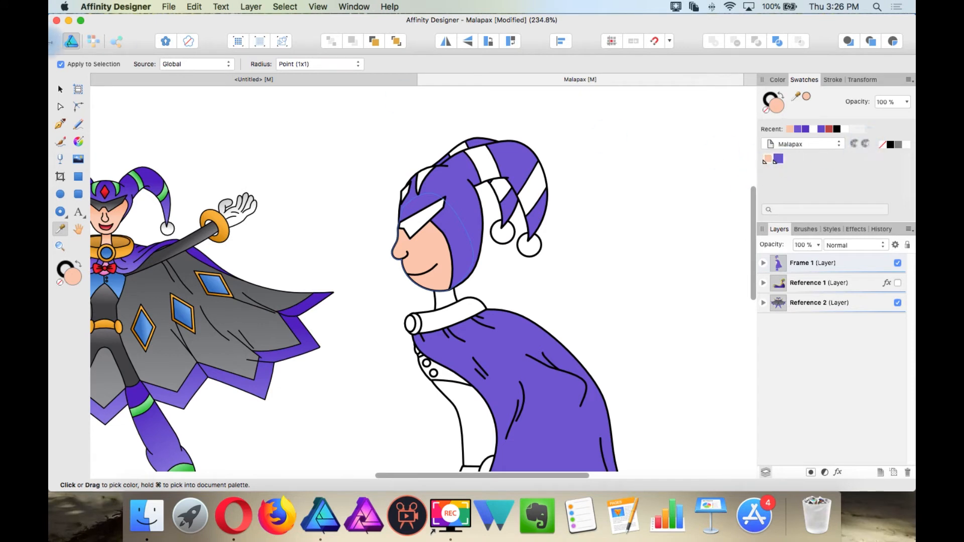
- Try changing the skin-tone global colour to a brown of about H 17, S 38, L 50 with nothing selected
click(60, 90)
click(646, 230)
click(780, 160)
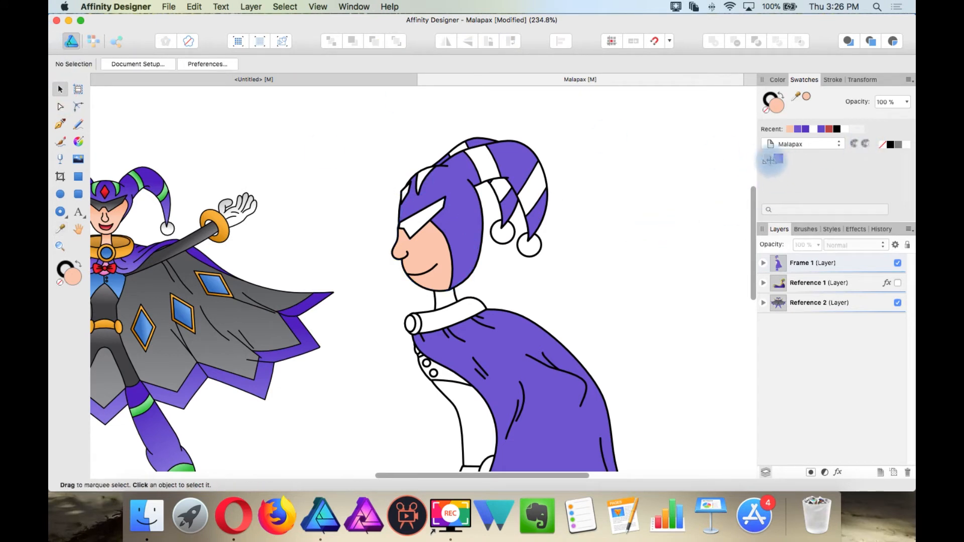
mouse_move(842, 265)
mouse_down()
mouse_move(841, 240)
mouse_move(850, 252)
mouse_up()
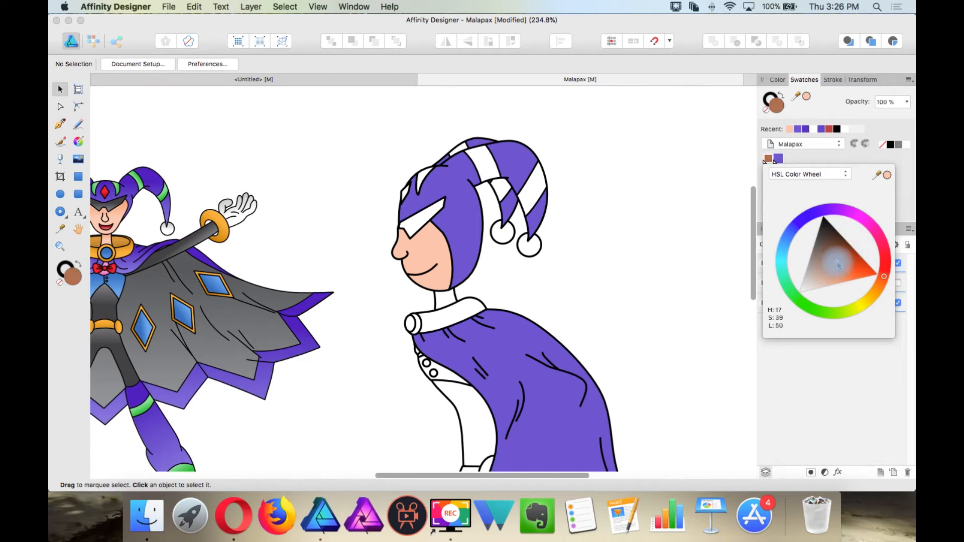
- Fill the face with the palette's skin global swatch and adjust that swatch's colour again
click(428, 244)
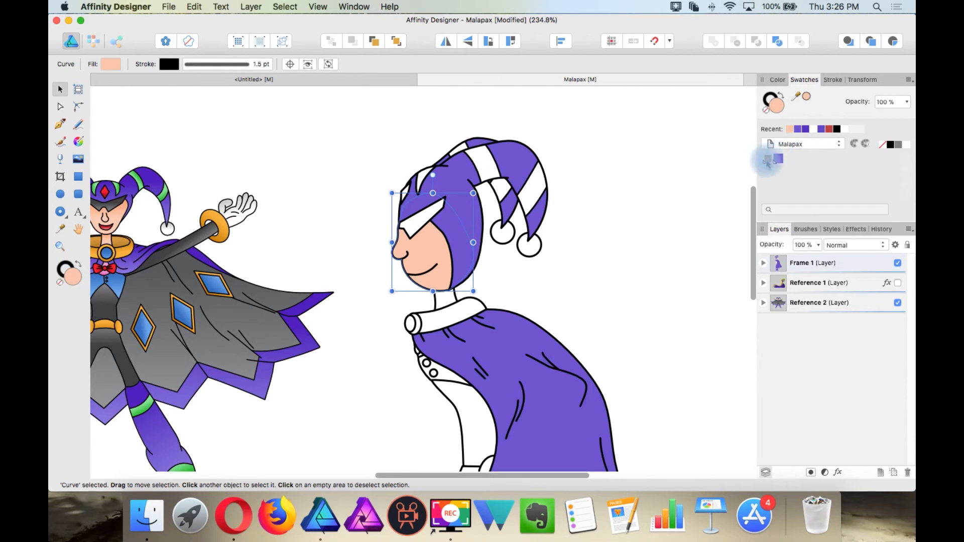
click(630, 249)
click(428, 249)
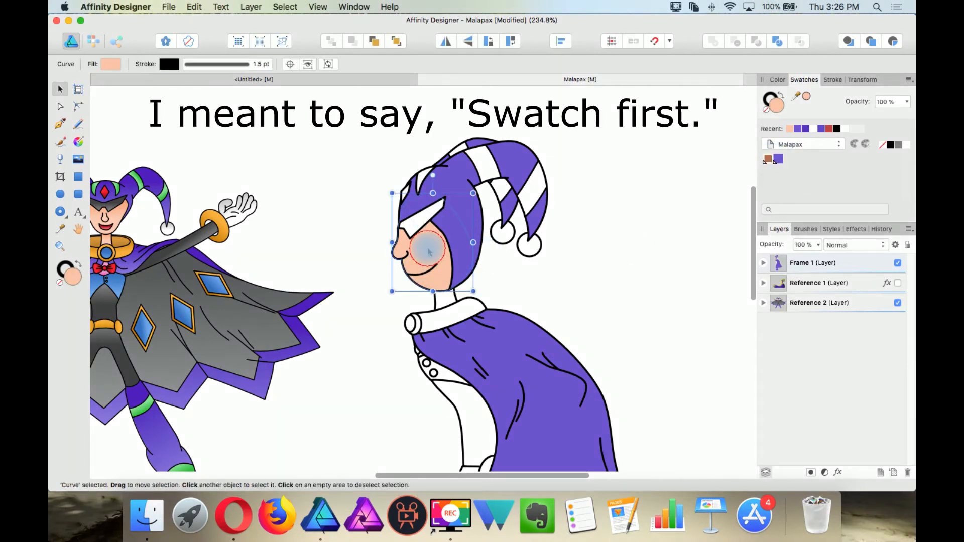
click(768, 160)
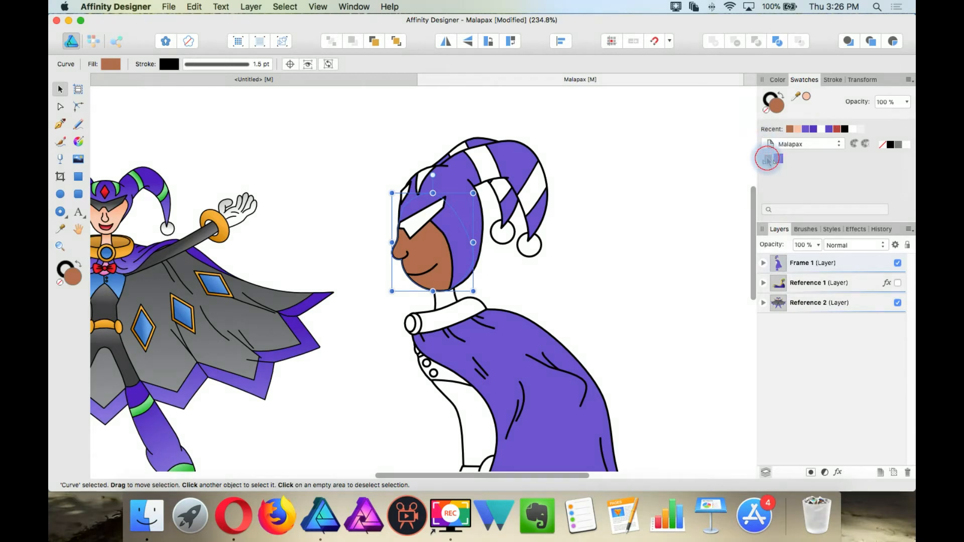
click(768, 160)
drag(831, 269, 836, 237)
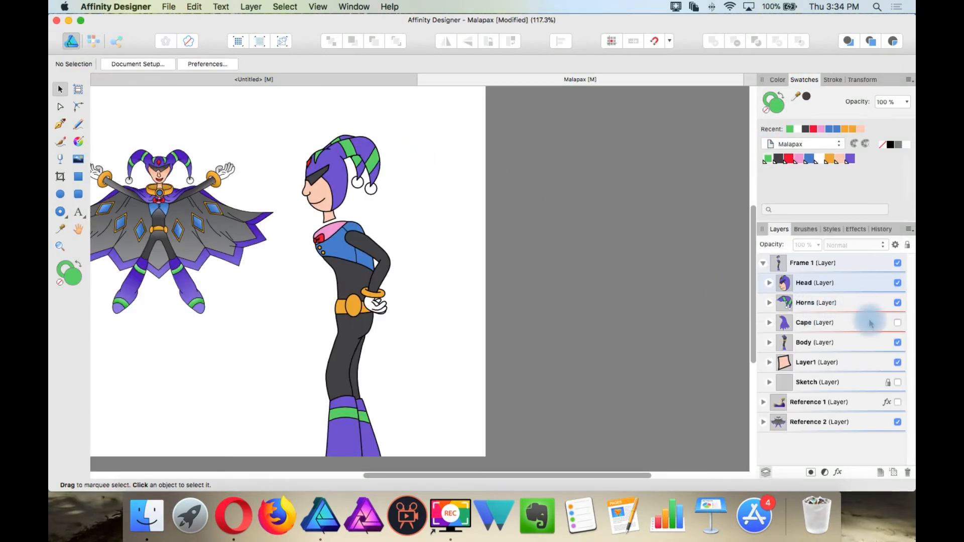
- Show the Cape layer and fill the ellipse at the front of the collar with the palette's blue global colour
click(898, 322)
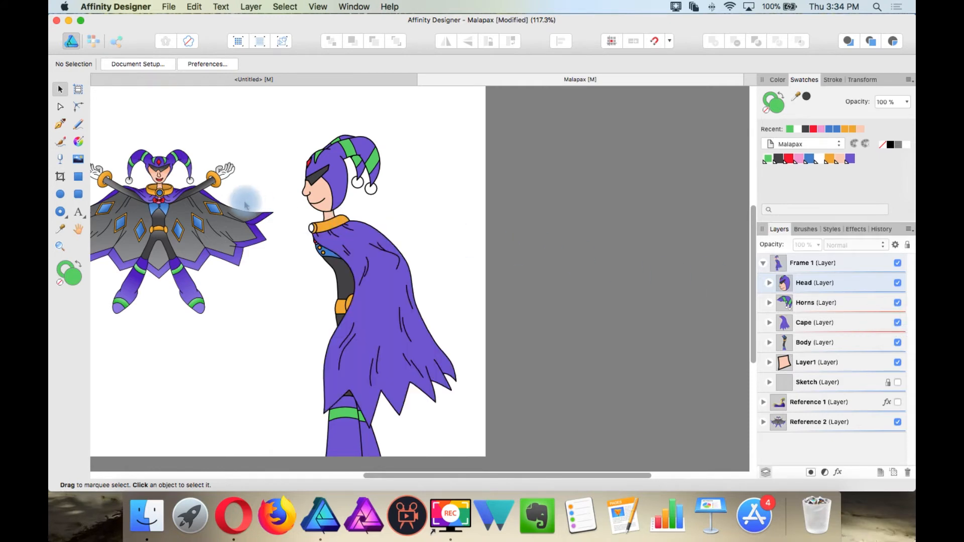
scroll(245, 203, up, 5)
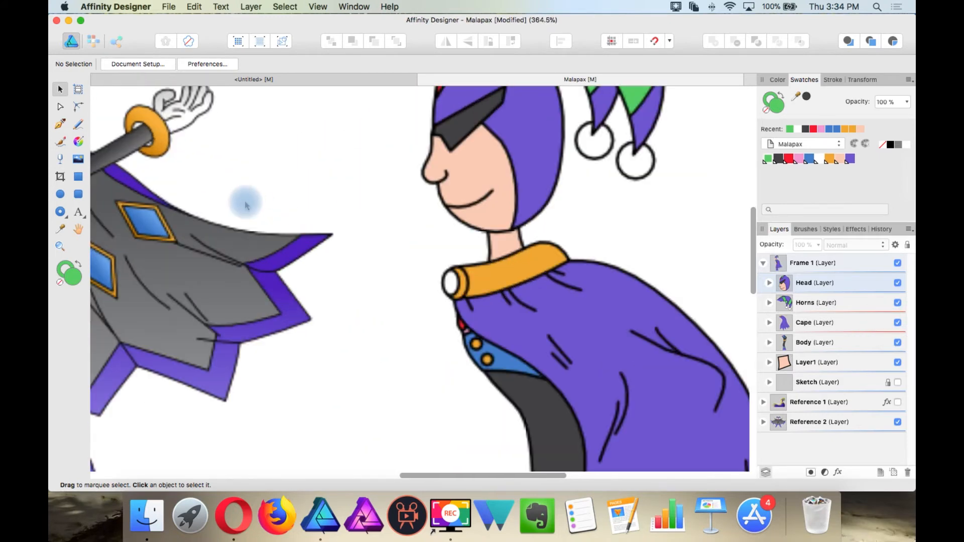
click(451, 283)
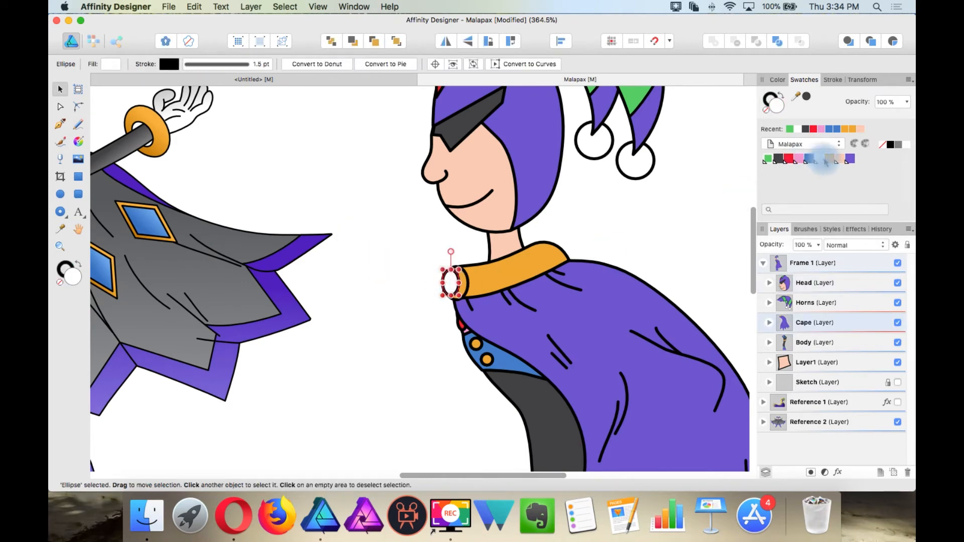
scroll(482, 253, down, 6)
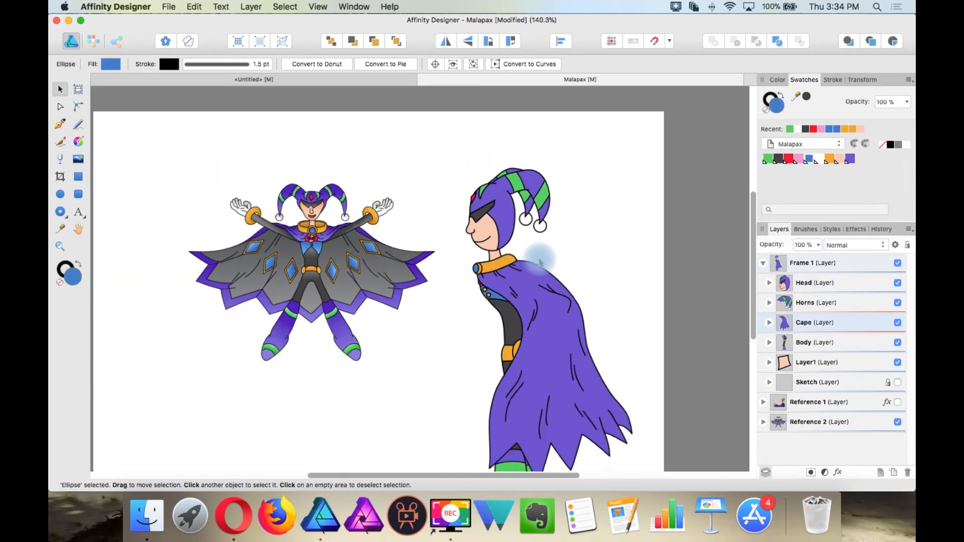
click(611, 261)
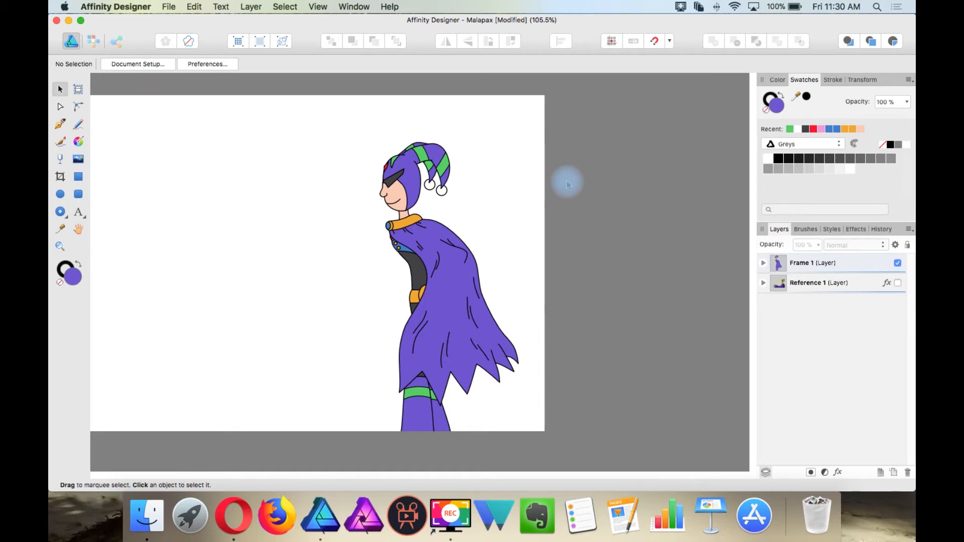
- Add a pixel layer and nest it inside the purple hood curve of the Head layer
scroll(482, 200, up, 5)
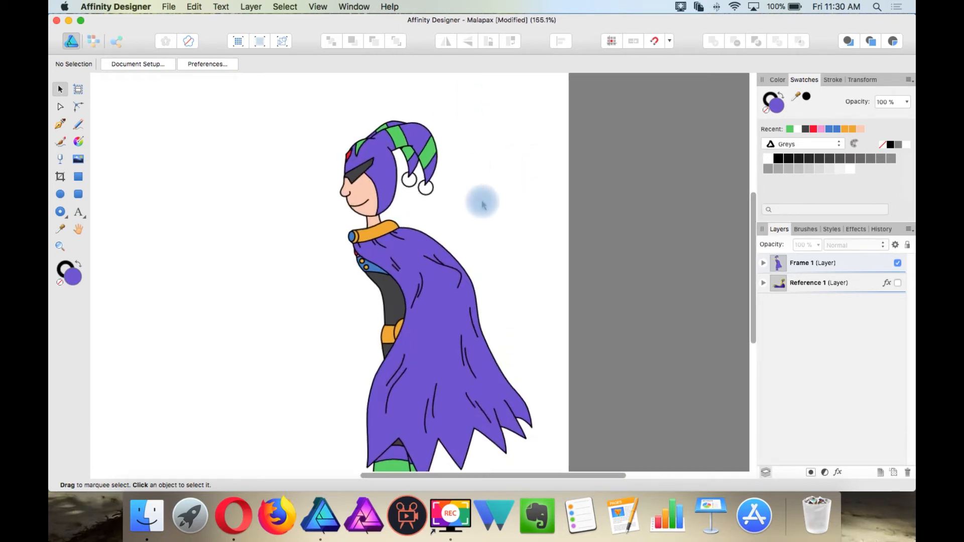
scroll(482, 200, up, 1)
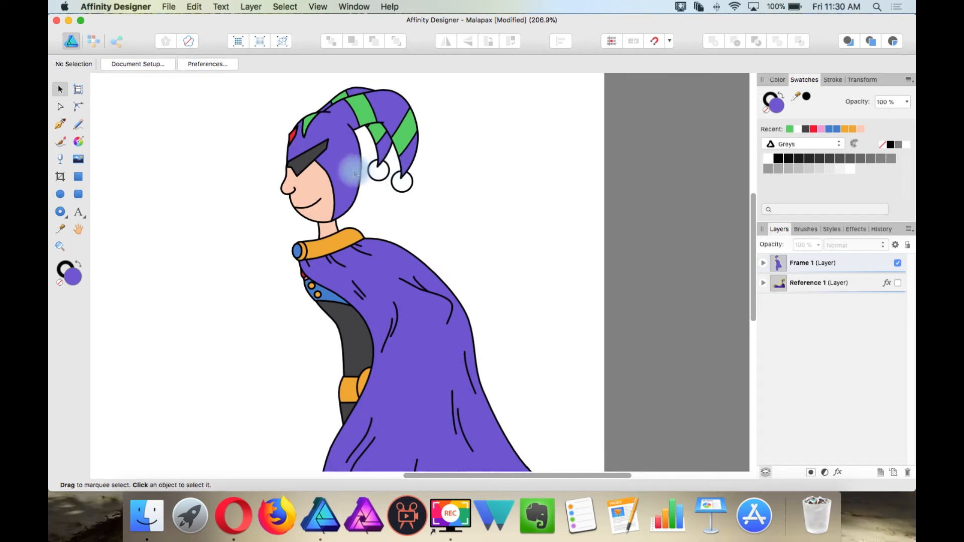
scroll(354, 163, up, 1)
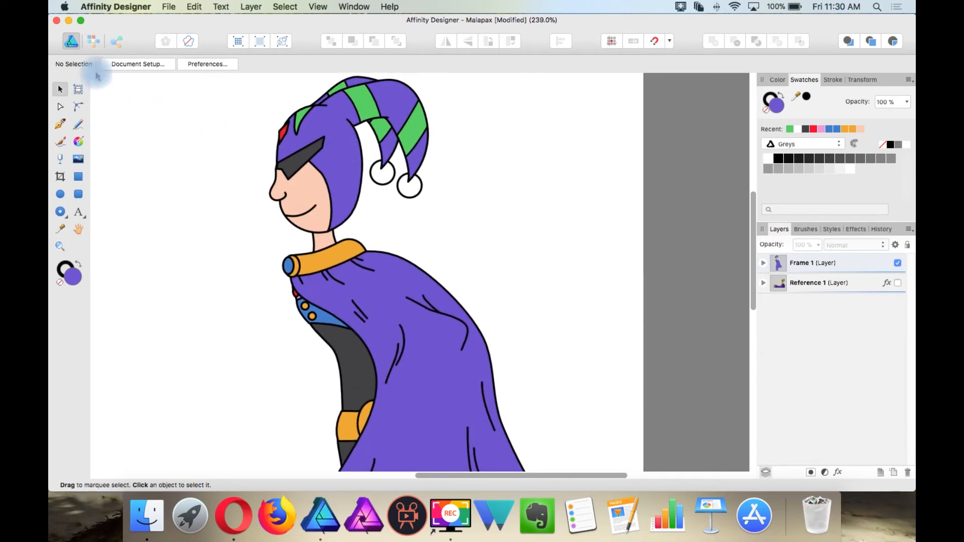
click(345, 159)
scroll(345, 163, up, 1)
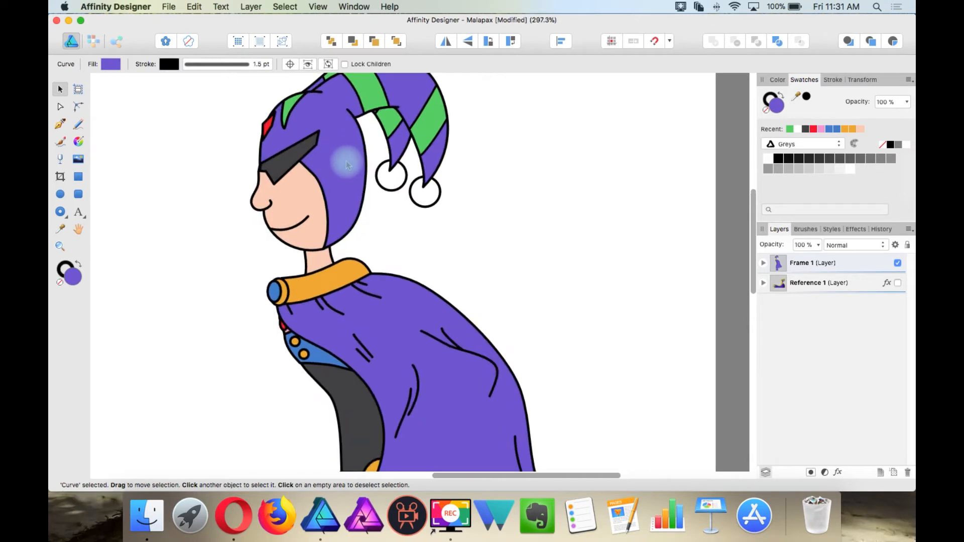
click(763, 264)
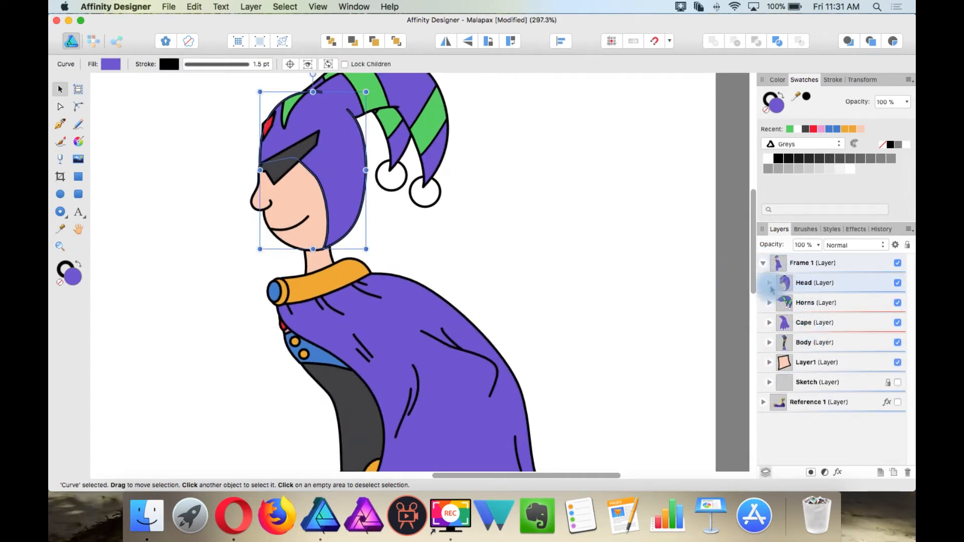
click(771, 283)
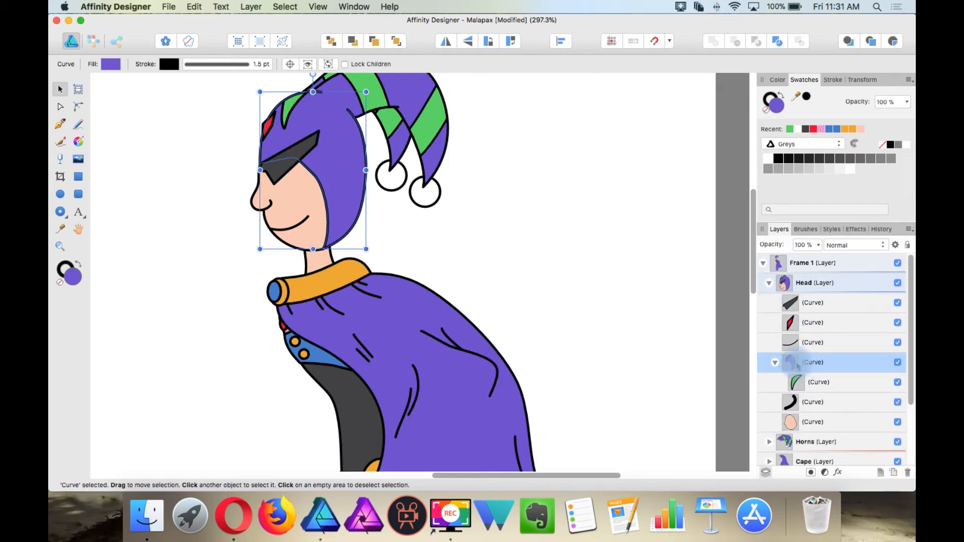
click(892, 470)
drag(797, 358, 818, 388)
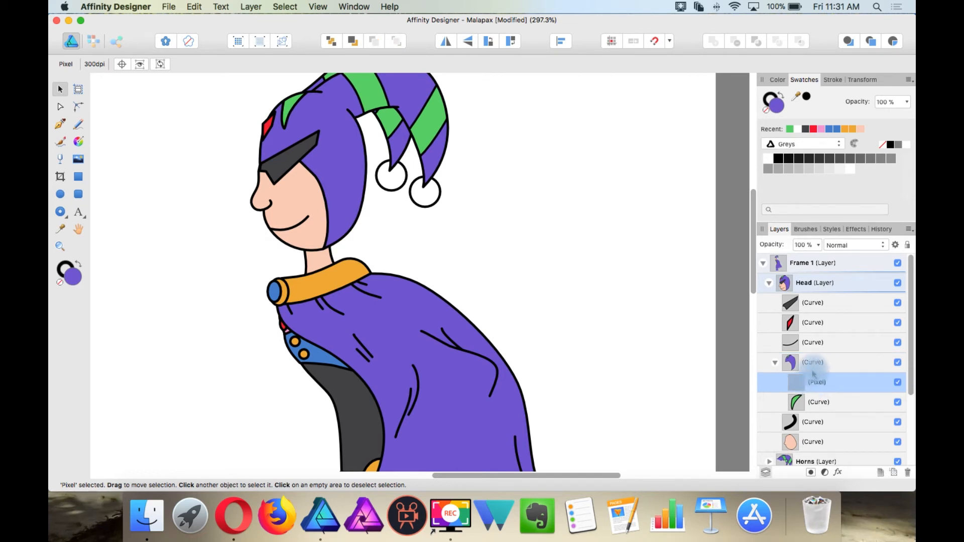
- Switch to the Pixel Persona and set up a black Paint Brush with 25% opacity and 23 px width
click(95, 43)
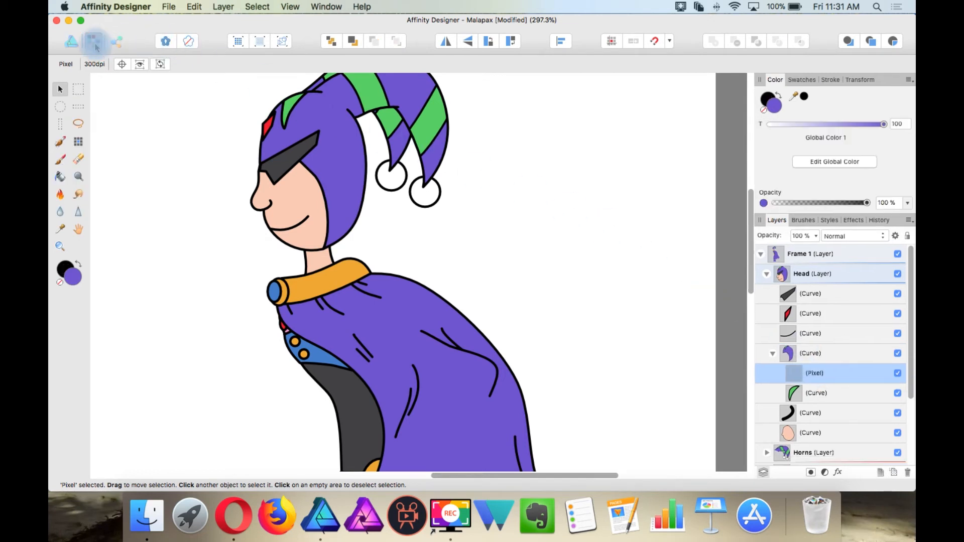
click(60, 159)
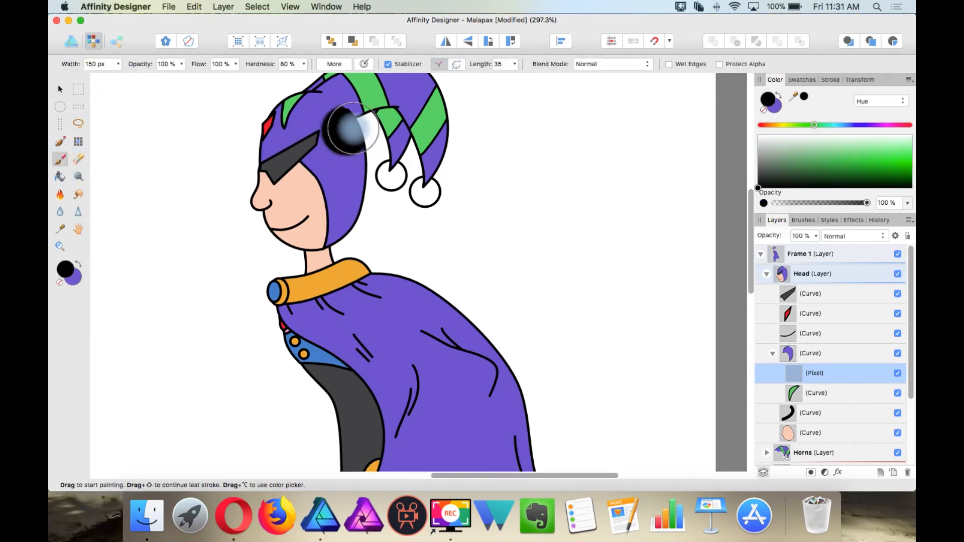
scroll(398, 133, up, 5)
scroll(368, 161, up, 5)
mouse_move(239, 198)
mouse_down()
mouse_move(233, 261)
mouse_move(222, 220)
mouse_move(286, 235)
mouse_move(258, 262)
mouse_move(251, 205)
mouse_up()
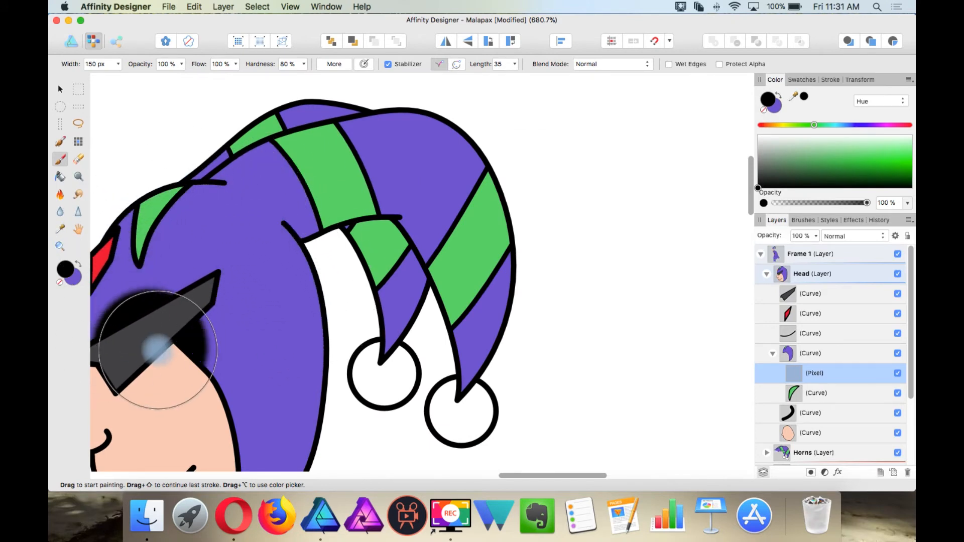
scroll(281, 361, down, 5)
scroll(261, 321, up, 5)
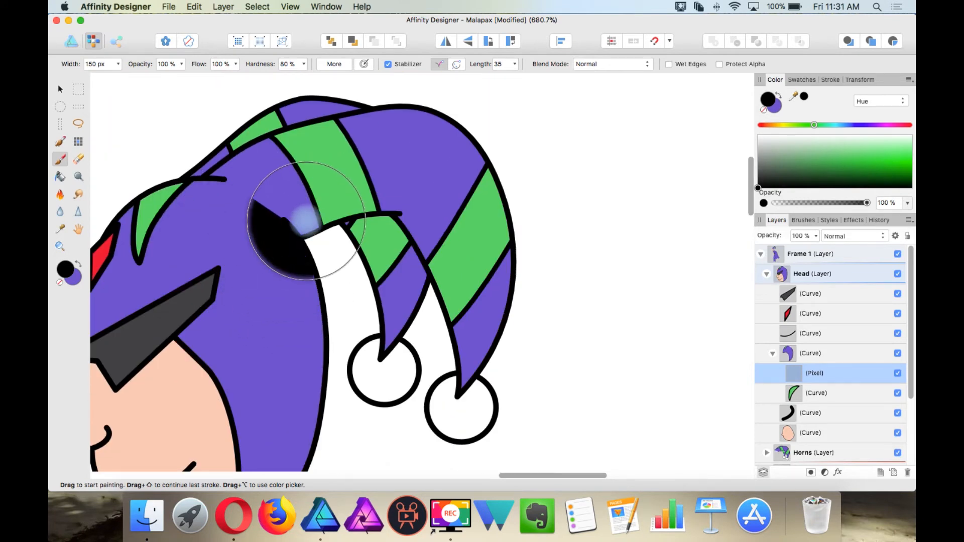
click(182, 64)
drag(183, 80, 138, 92)
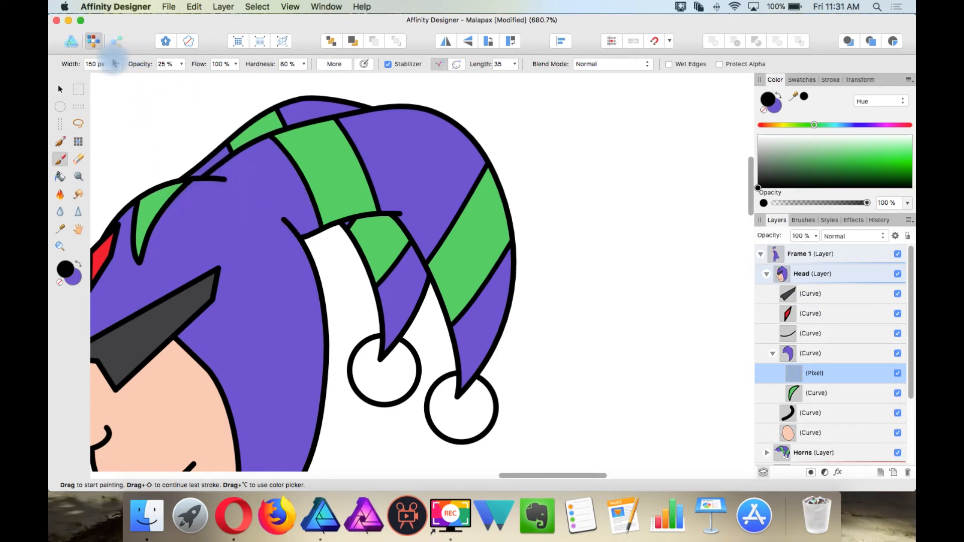
drag(118, 65, 85, 95)
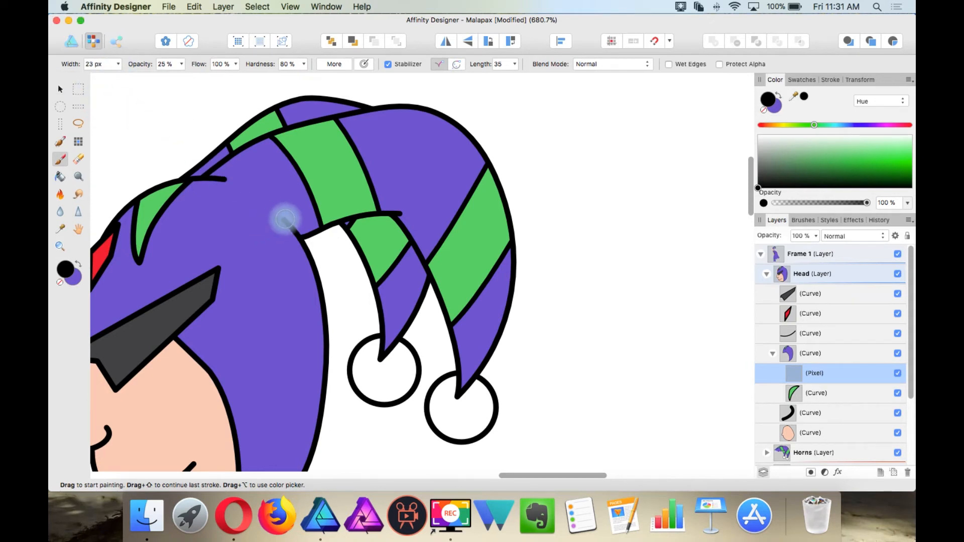
scroll(294, 223, down, 2)
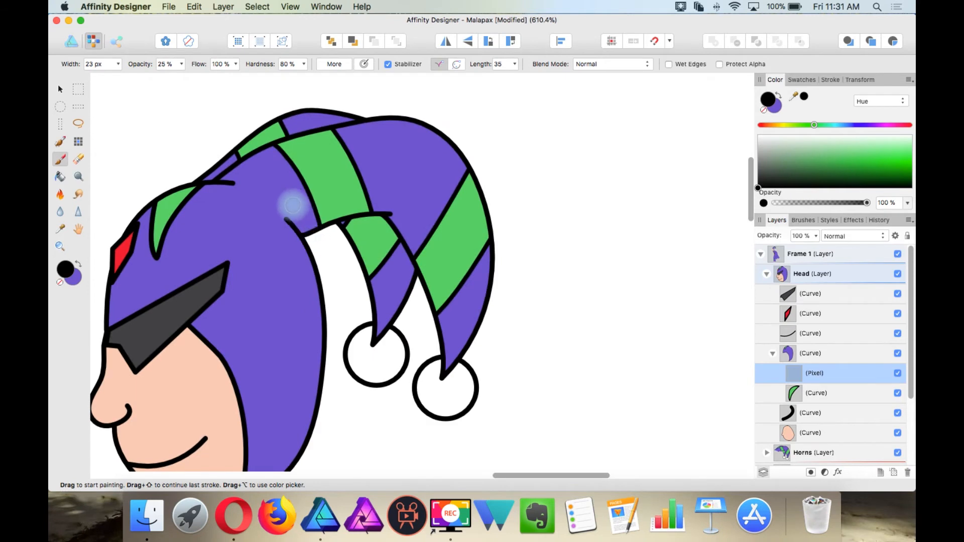
mouse_move(252, 141)
mouse_down()
mouse_move(337, 108)
mouse_move(275, 343)
mouse_move(360, 204)
mouse_move(204, 273)
mouse_move(222, 146)
mouse_move(295, 222)
mouse_move(342, 332)
mouse_up()
key(super+z)
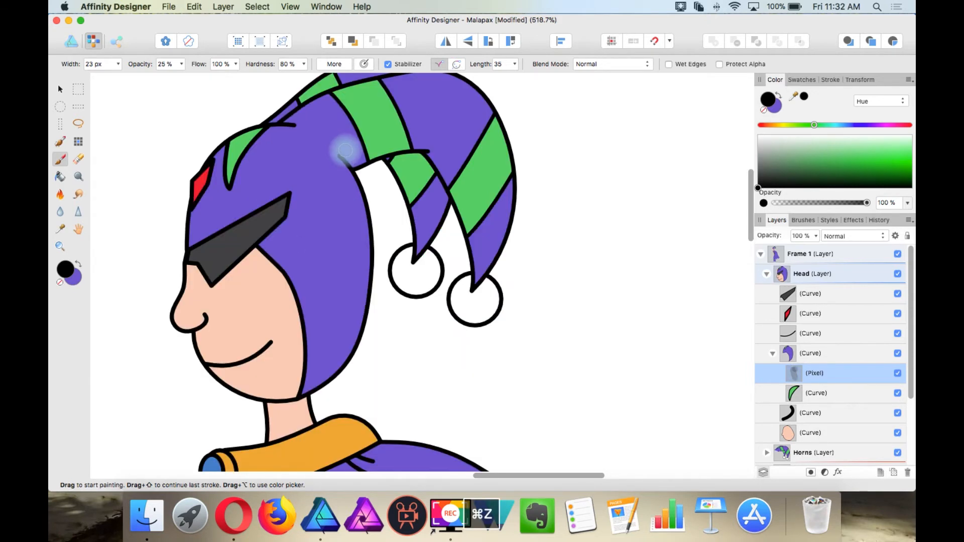
mouse_move(345, 164)
mouse_down()
mouse_move(354, 210)
mouse_move(345, 163)
mouse_move(350, 298)
mouse_move(277, 410)
mouse_up()
key(super+z)
- Paint translucent black shading along the hood's back edge and around its front edge at the forehead
mouse_move(360, 187)
mouse_down()
mouse_move(361, 254)
mouse_move(342, 316)
mouse_move(308, 394)
mouse_move(285, 419)
mouse_move(327, 363)
mouse_move(364, 254)
mouse_move(374, 173)
mouse_move(368, 247)
mouse_move(314, 405)
mouse_move(295, 427)
mouse_move(433, 173)
mouse_move(318, 414)
mouse_move(423, 184)
mouse_move(326, 454)
mouse_move(323, 416)
mouse_move(360, 169)
mouse_move(366, 289)
mouse_move(344, 359)
mouse_move(295, 417)
mouse_up()
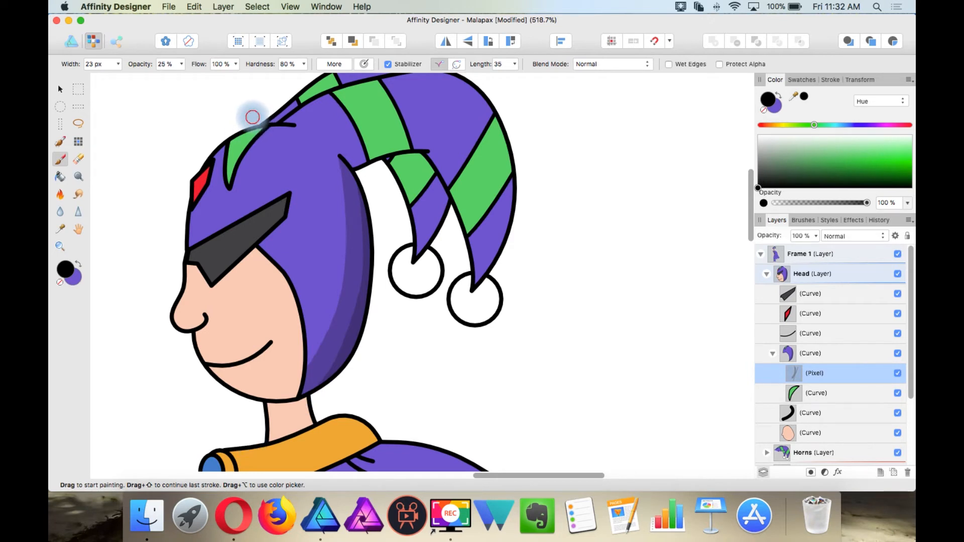
drag(217, 176, 201, 254)
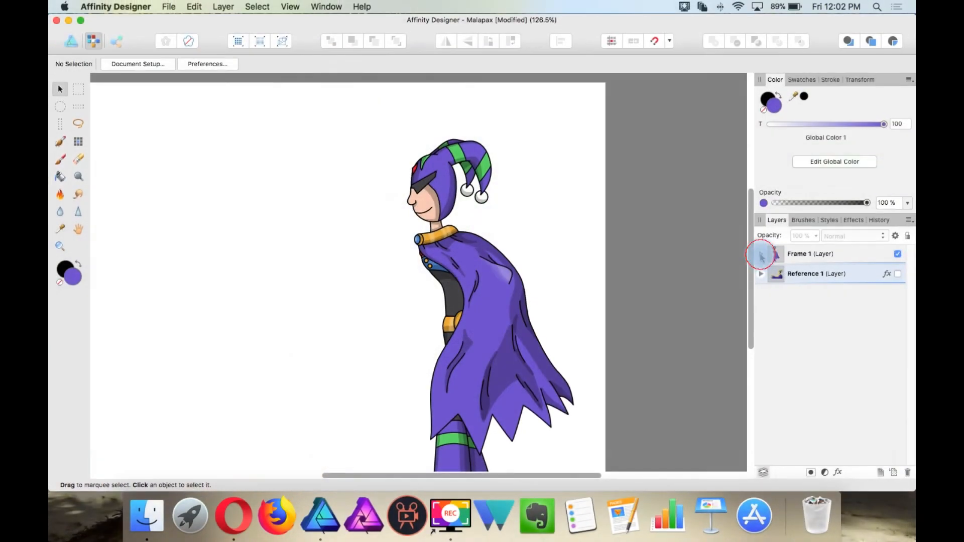
- Expand the Frame 1 layer and hide the Cape layer briefly to inspect the shading on the body beneath
click(760, 254)
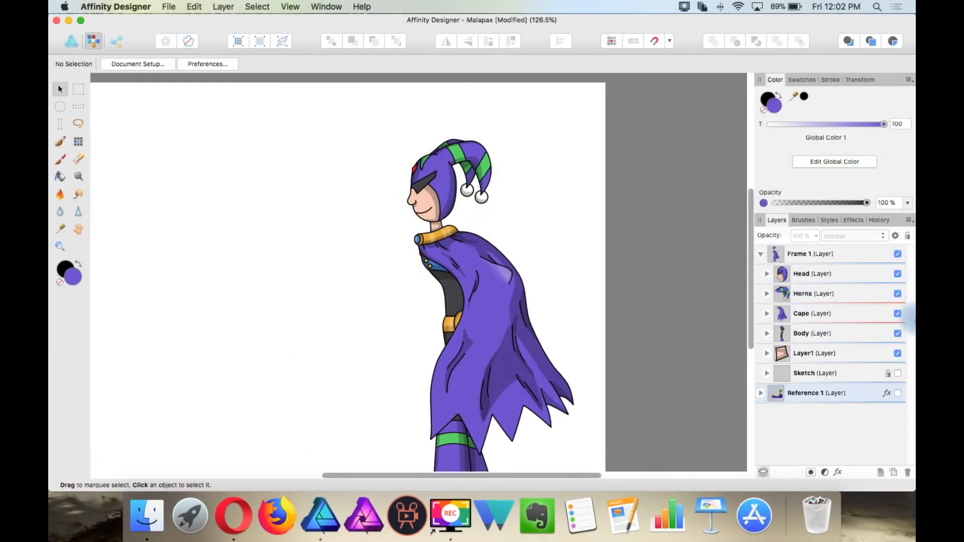
click(898, 314)
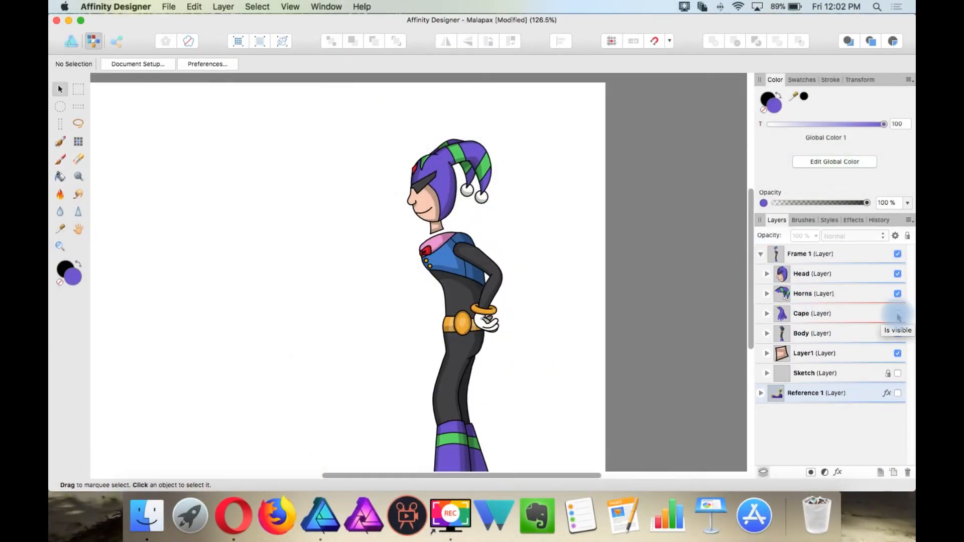
click(898, 314)
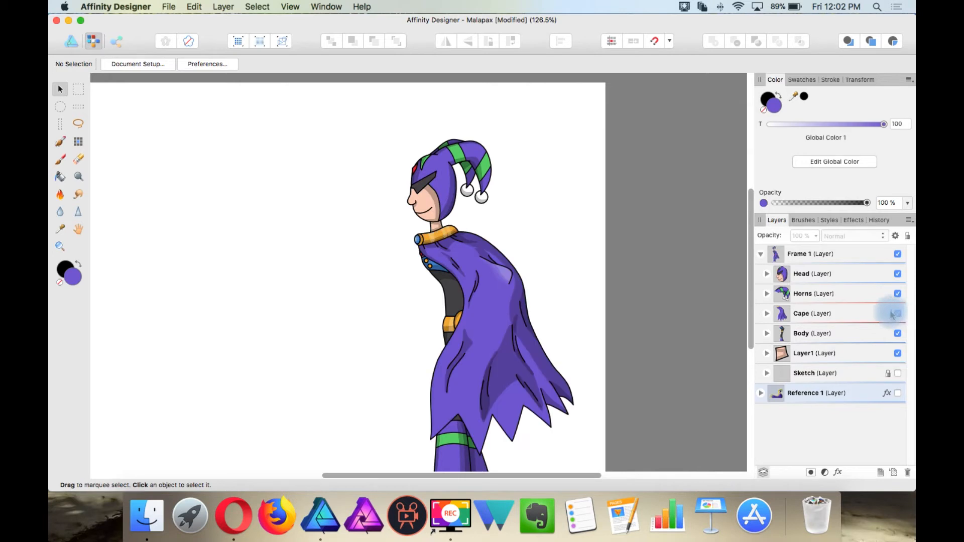
- Delete the Reference 1 layer
click(831, 394)
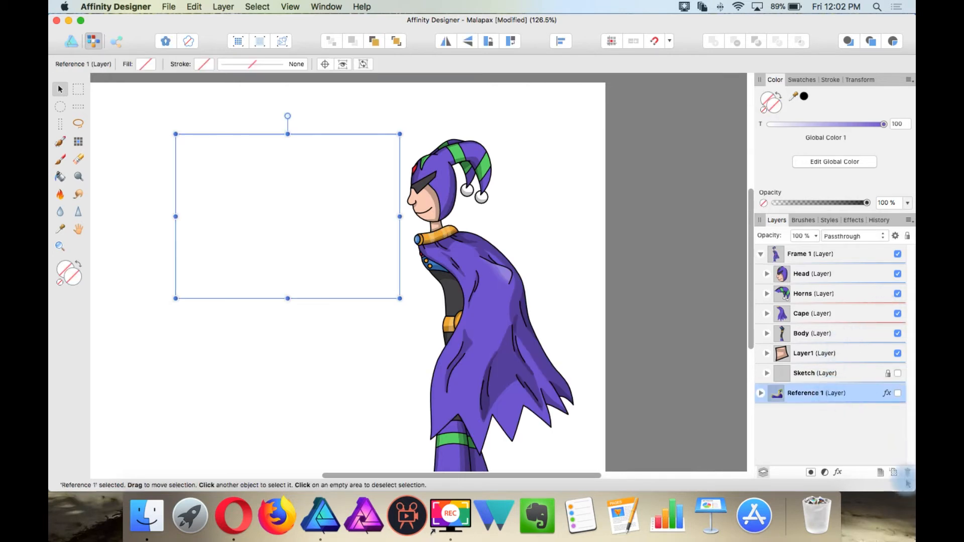
click(898, 393)
click(908, 473)
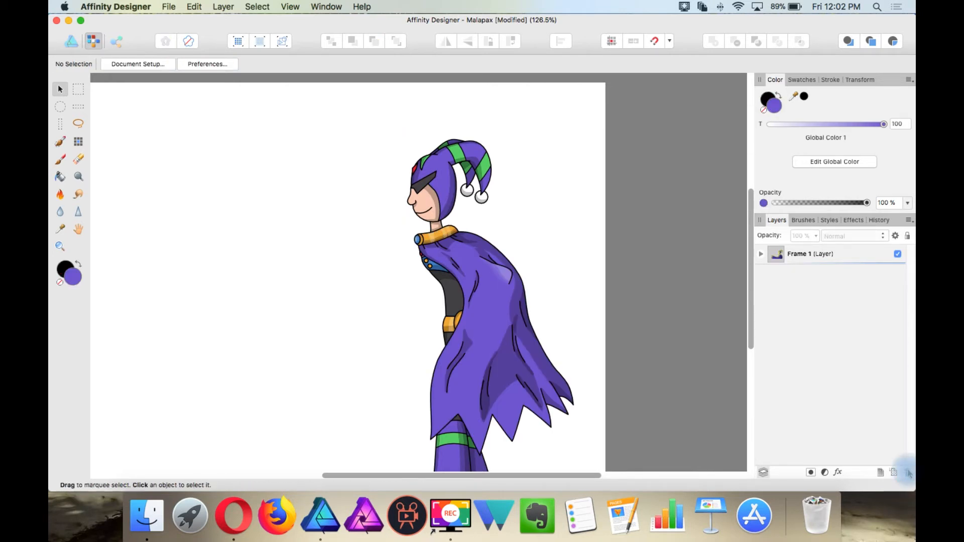
- Move the whole Frame 1 character a short distance left on the page
click(814, 257)
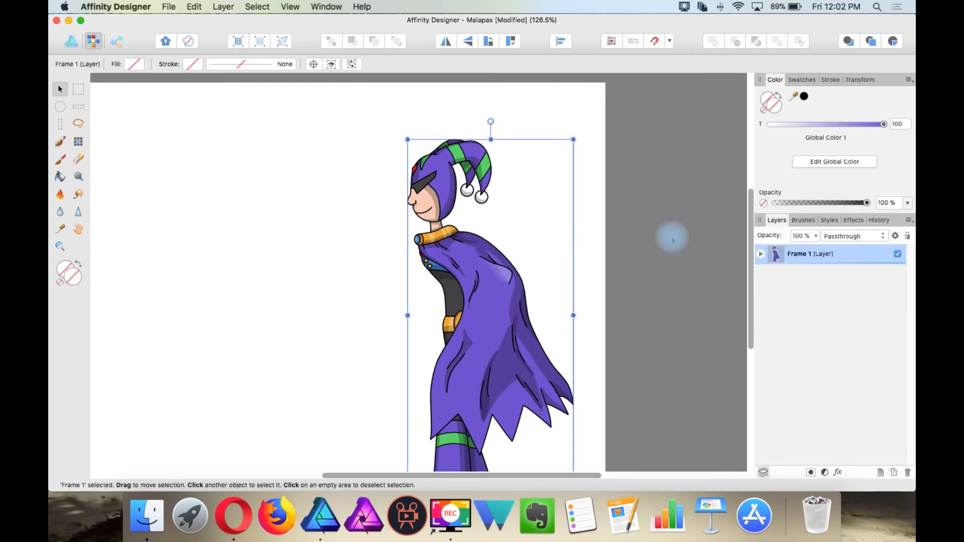
drag(479, 257, 413, 263)
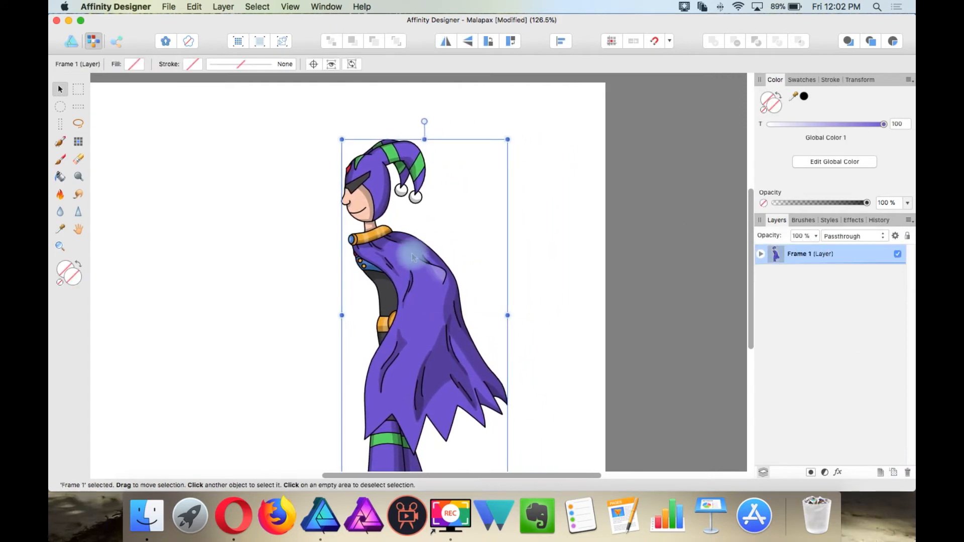
drag(439, 317, 444, 318)
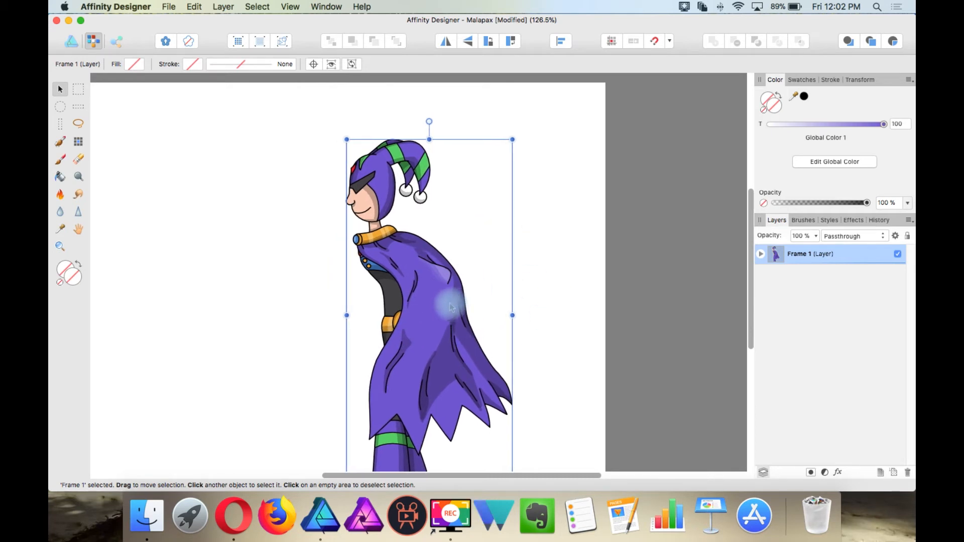
- Draw a white-filled rectangle covering the whole page and place it behind the character in the Frame 1 layer
scroll(451, 308, left, 5)
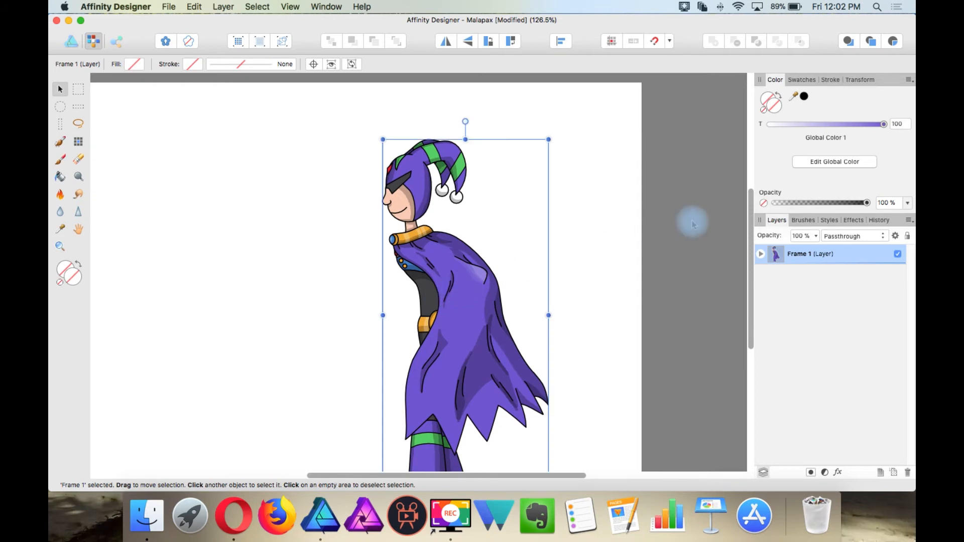
scroll(627, 269, down, 2)
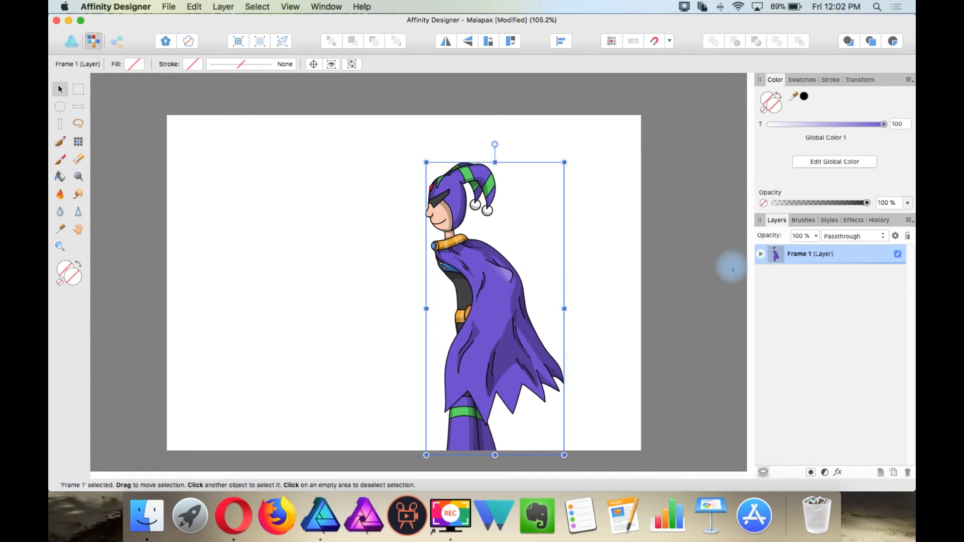
scroll(700, 259, down, 2)
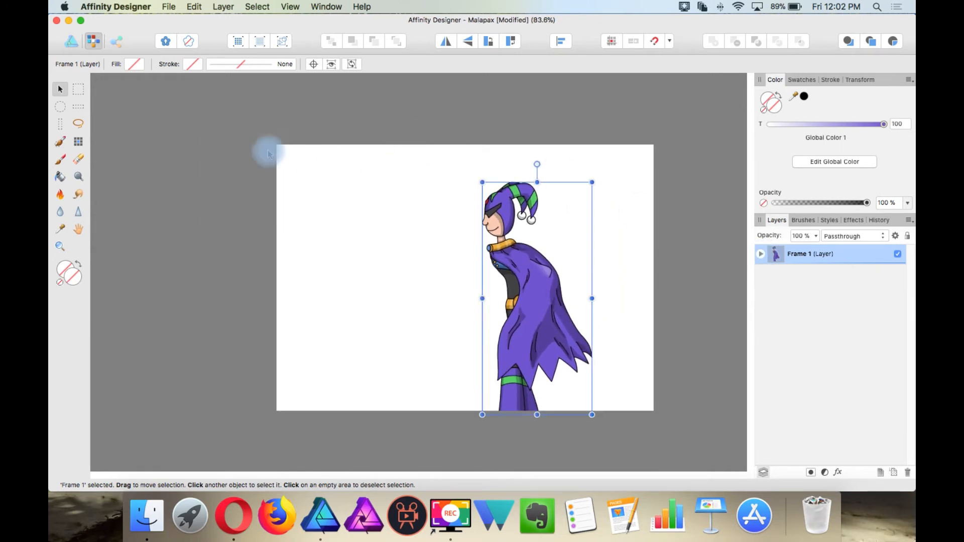
click(71, 41)
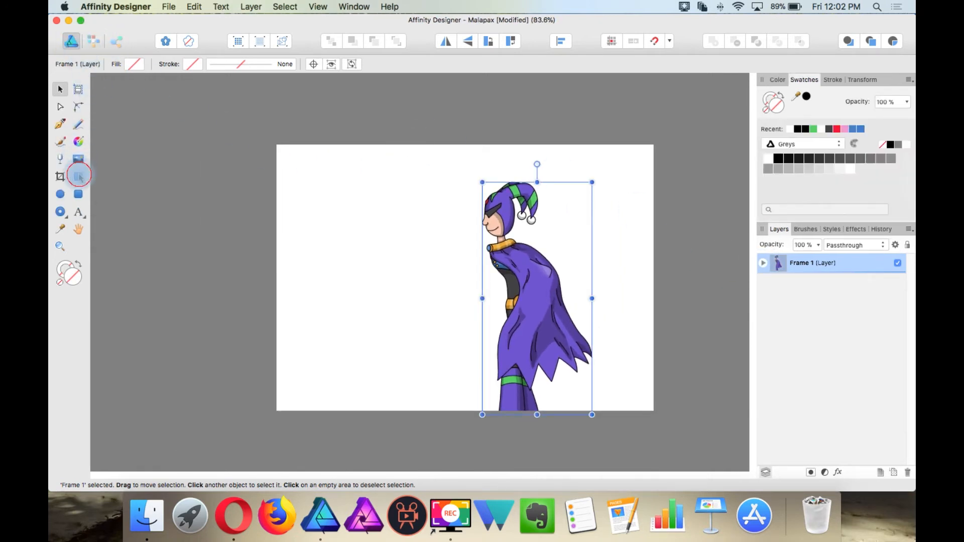
click(79, 175)
drag(277, 147, 654, 412)
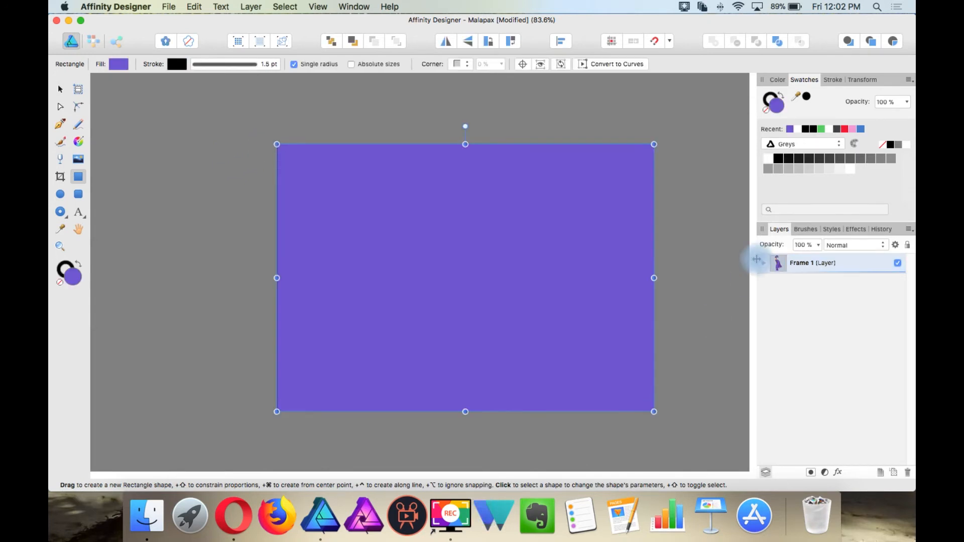
click(331, 40)
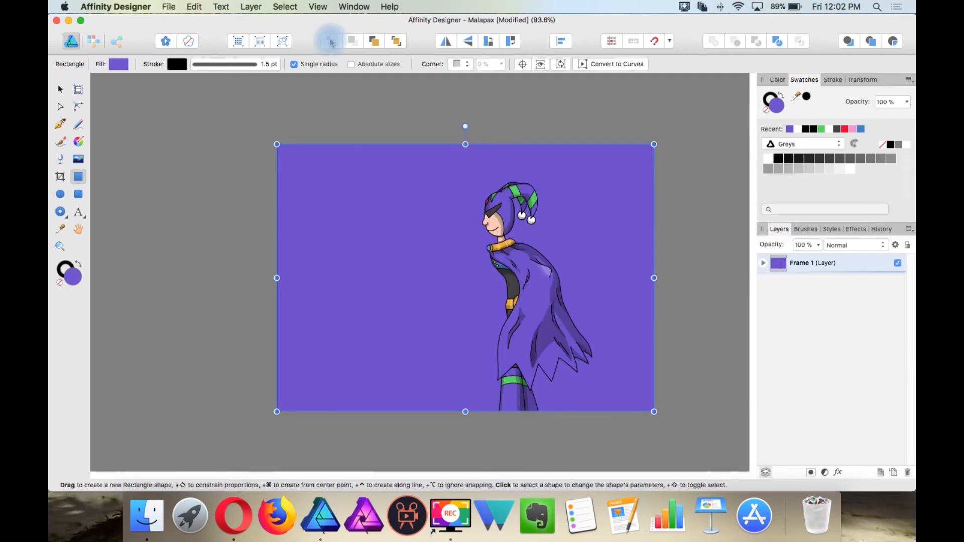
click(768, 158)
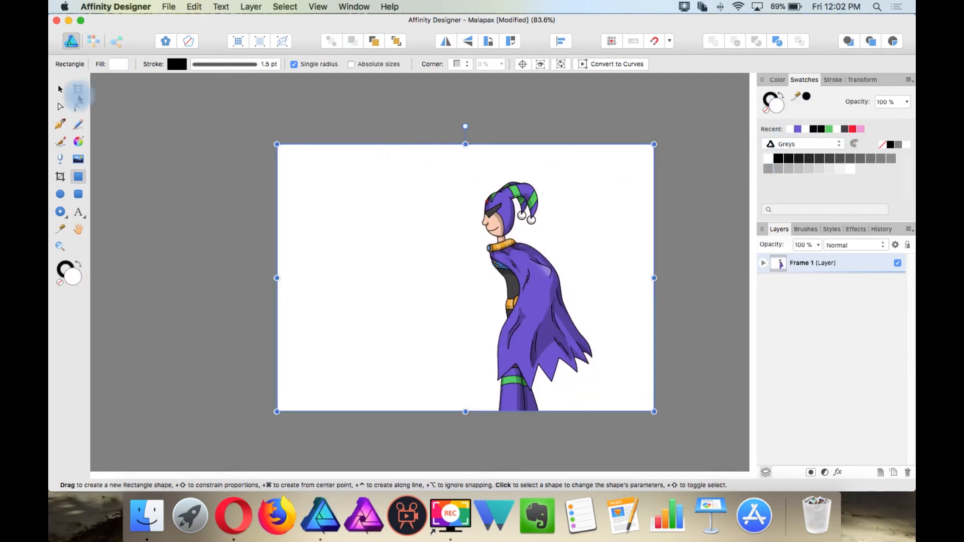
click(62, 91)
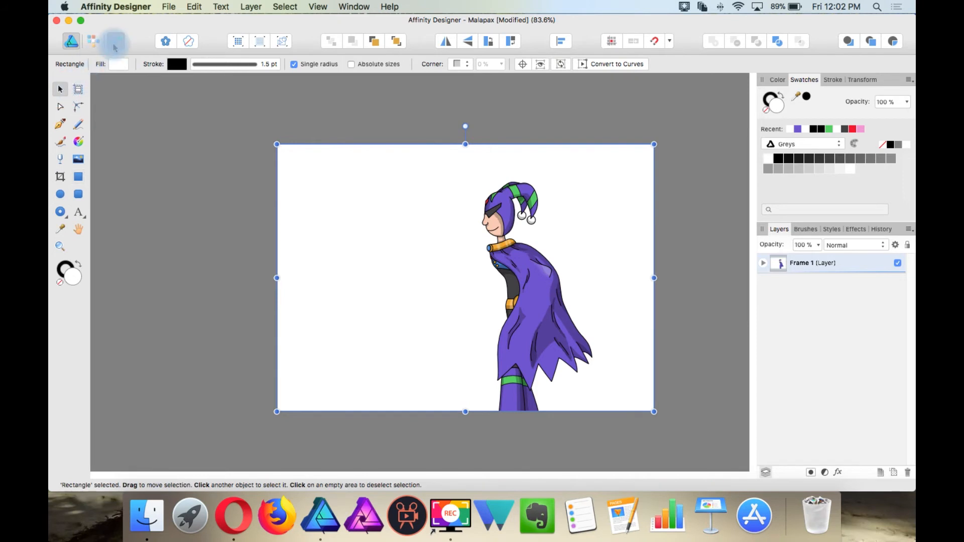
- Examine the layers and slices in the Export Persona, and return to the Designer Persona
click(115, 42)
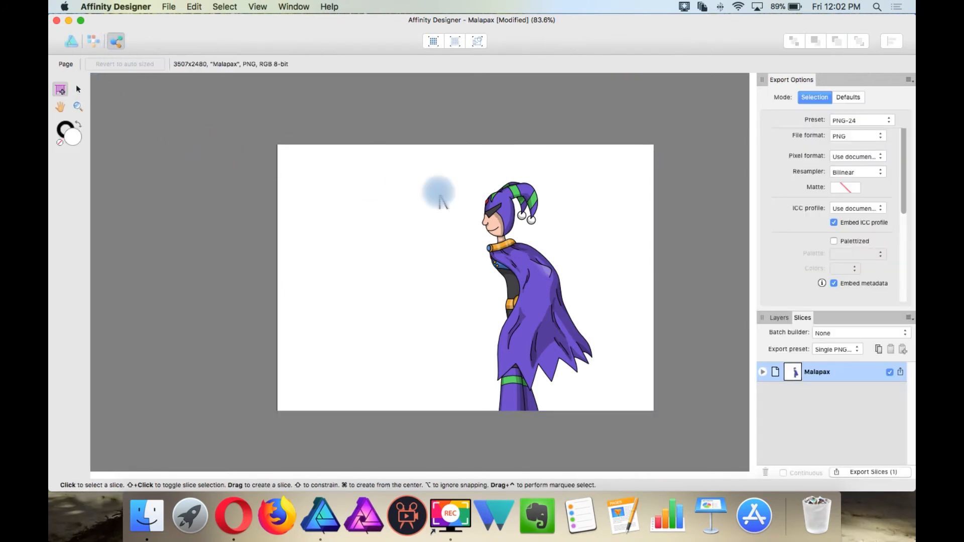
click(780, 318)
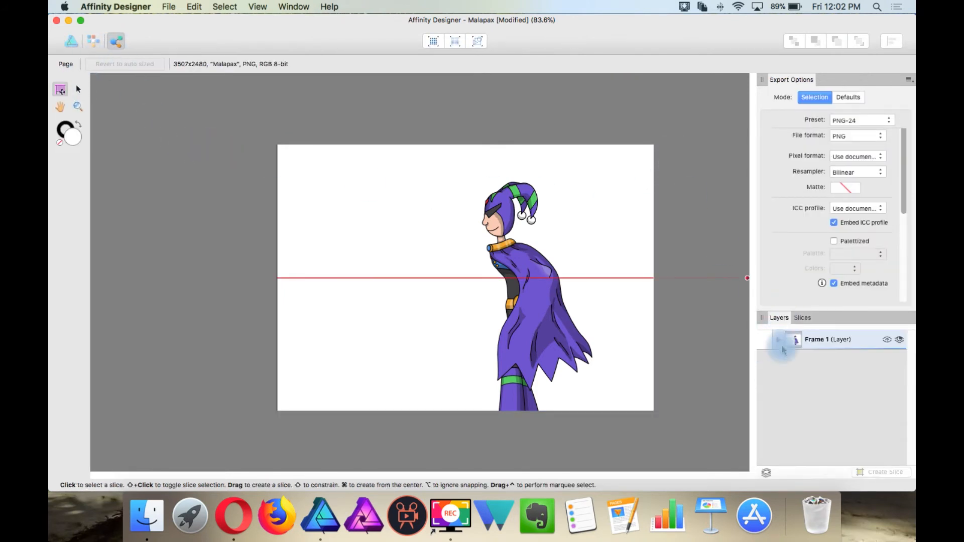
click(802, 319)
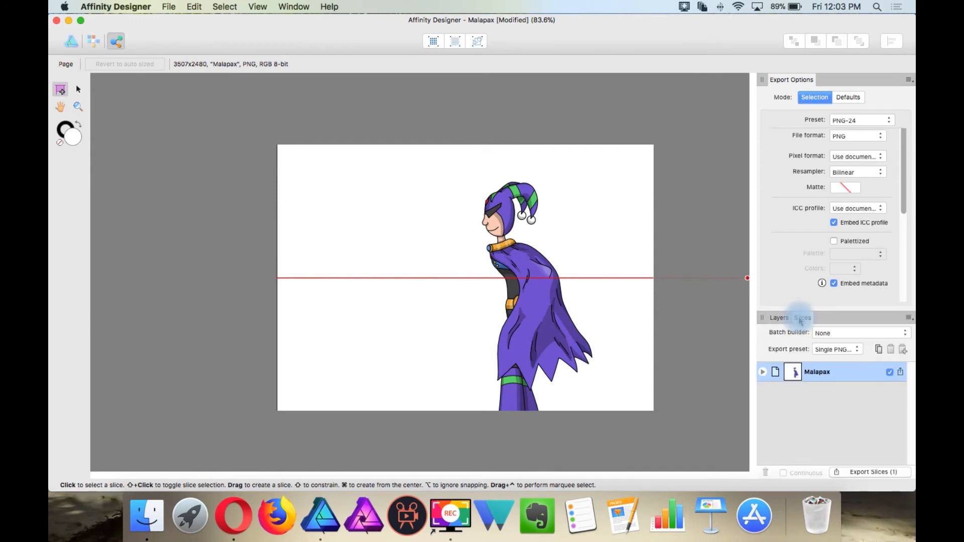
click(71, 41)
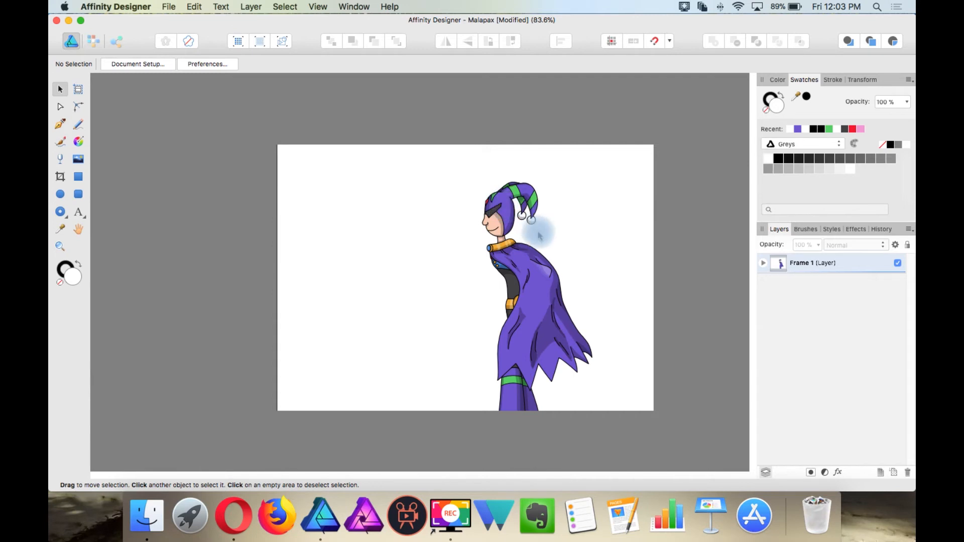
- Try framing the character with an unfilled, black-outlined rectangle, adjust its edges around the figure, and delete it
scroll(602, 338, up, 3)
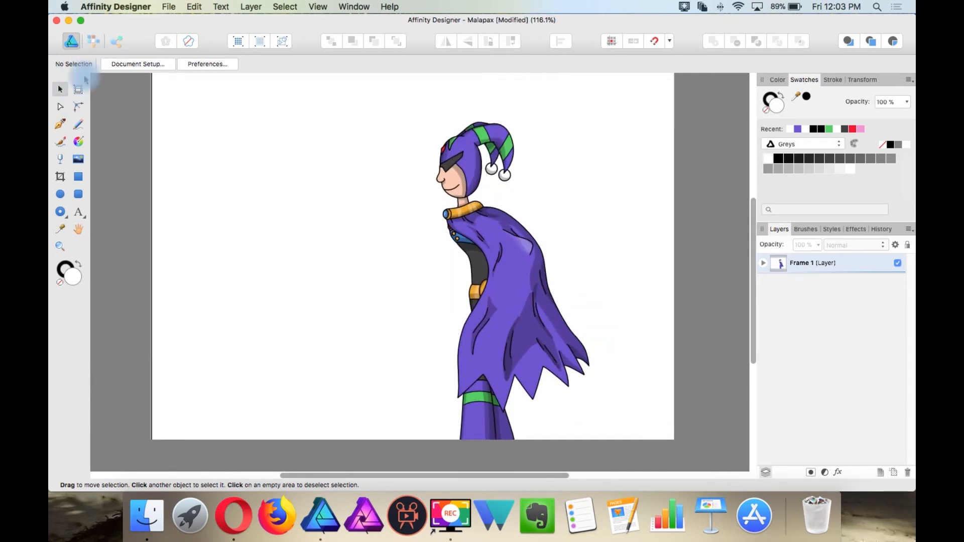
mouse_move(422, 107)
mouse_down()
mouse_move(474, 271)
mouse_move(572, 441)
mouse_move(593, 453)
mouse_up()
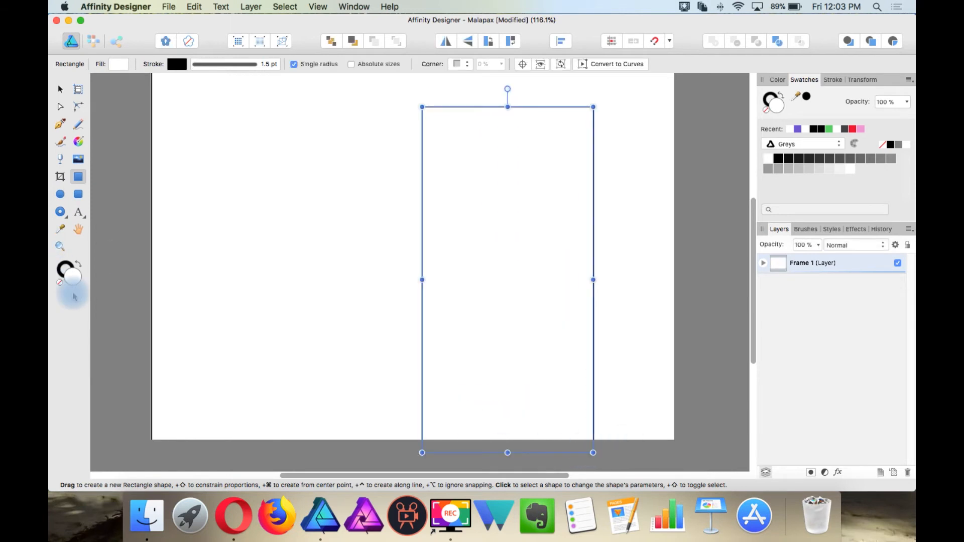
click(59, 282)
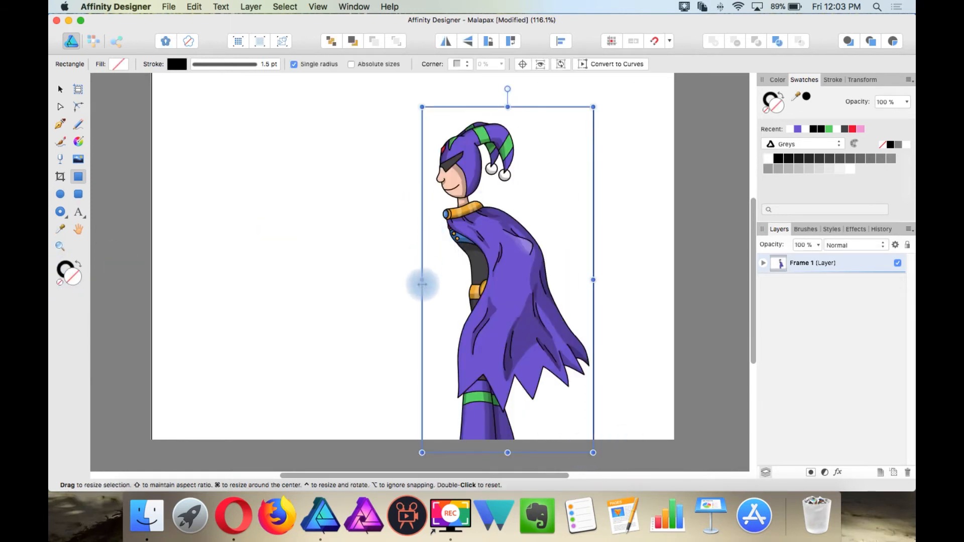
drag(421, 284, 435, 281)
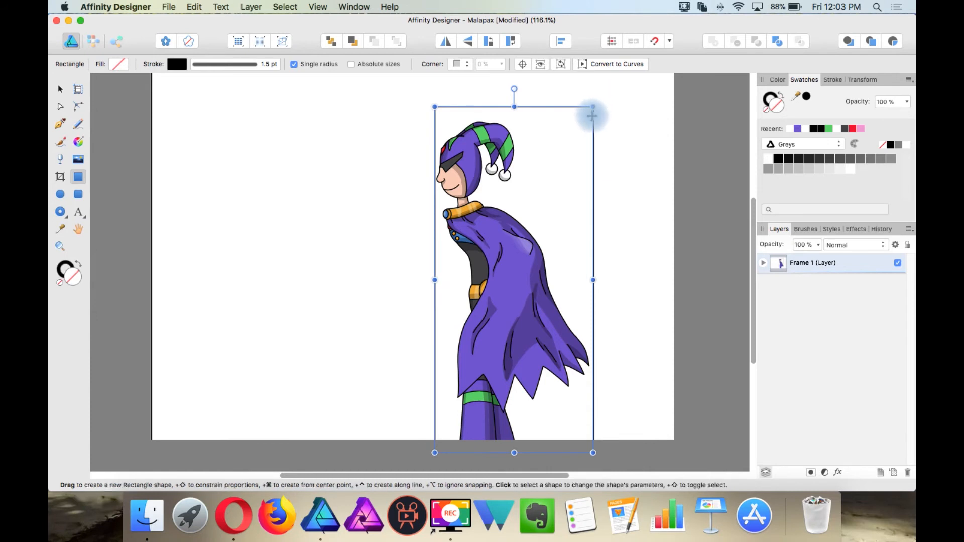
drag(593, 106, 589, 115)
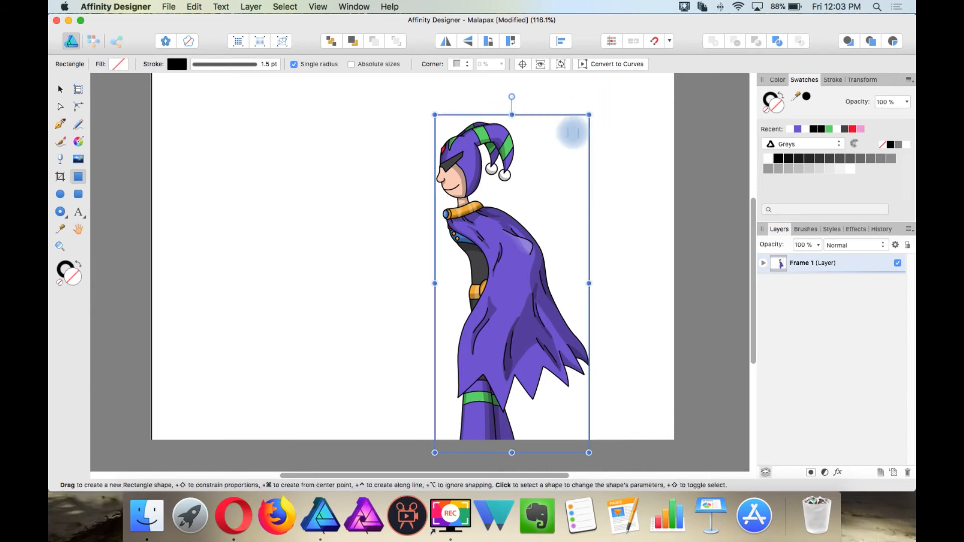
drag(511, 115, 511, 121)
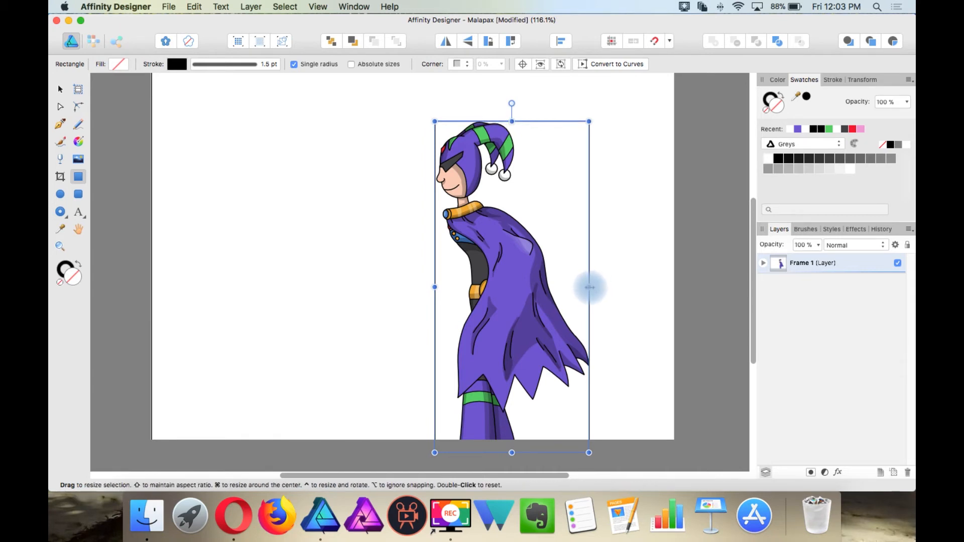
drag(590, 289, 646, 291)
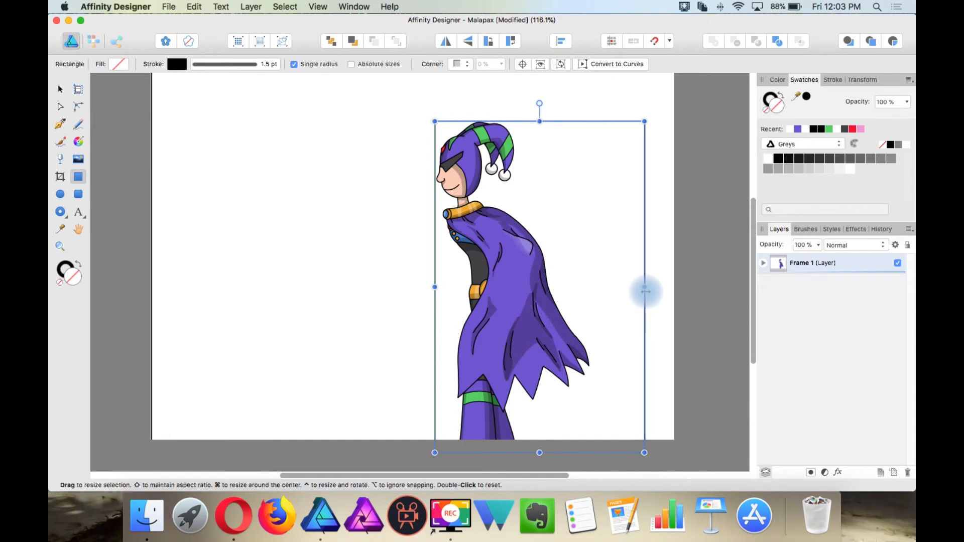
key(Delete)
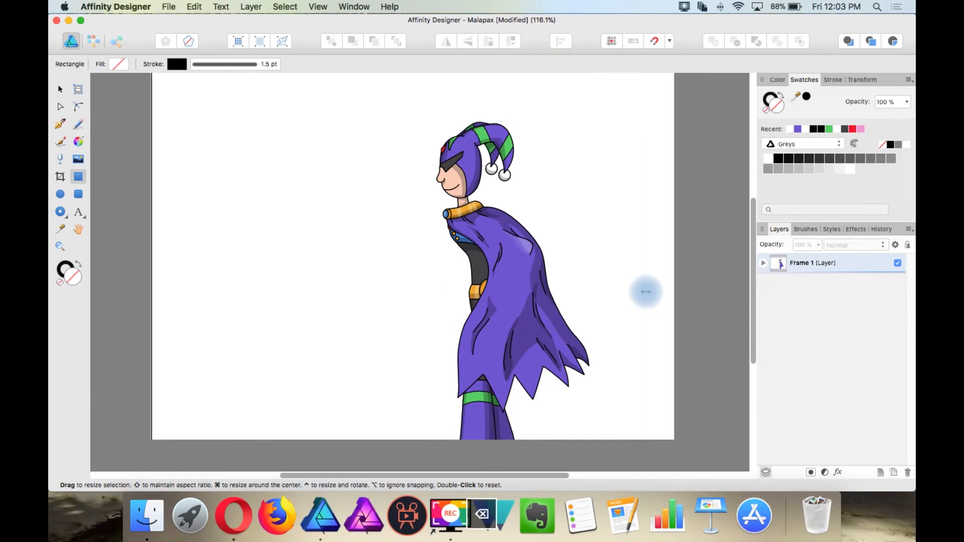
- Duplicate the Frame 1 layer and rename the copy as Frame 2
scroll(319, 153, down, 5)
scroll(321, 156, up, 3)
scroll(318, 183, down, 2)
scroll(318, 183, up, 1)
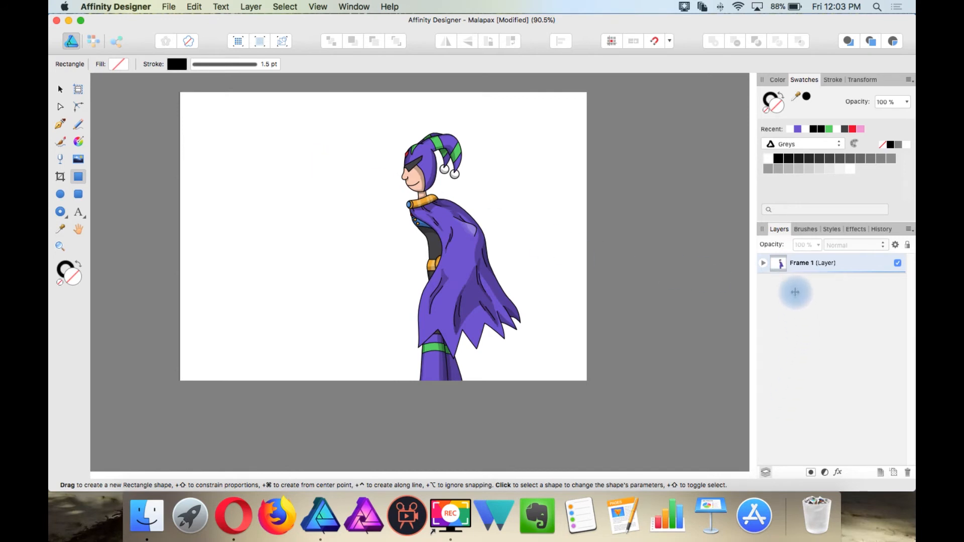
right_click(797, 263)
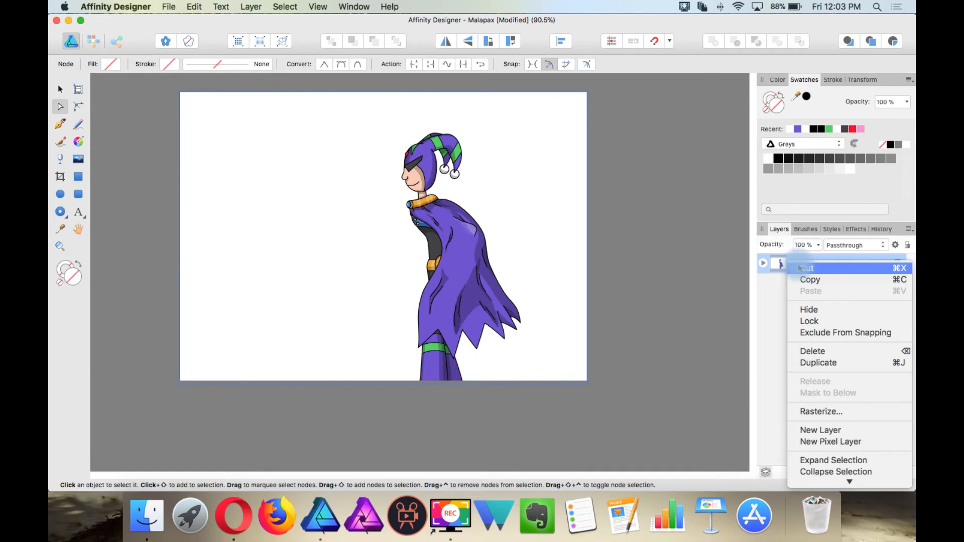
click(848, 364)
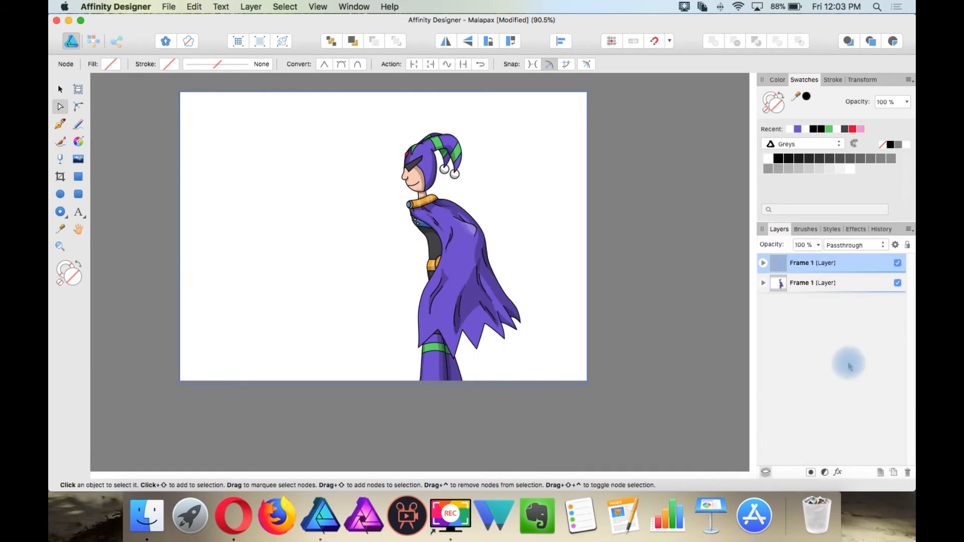
double_click(805, 263)
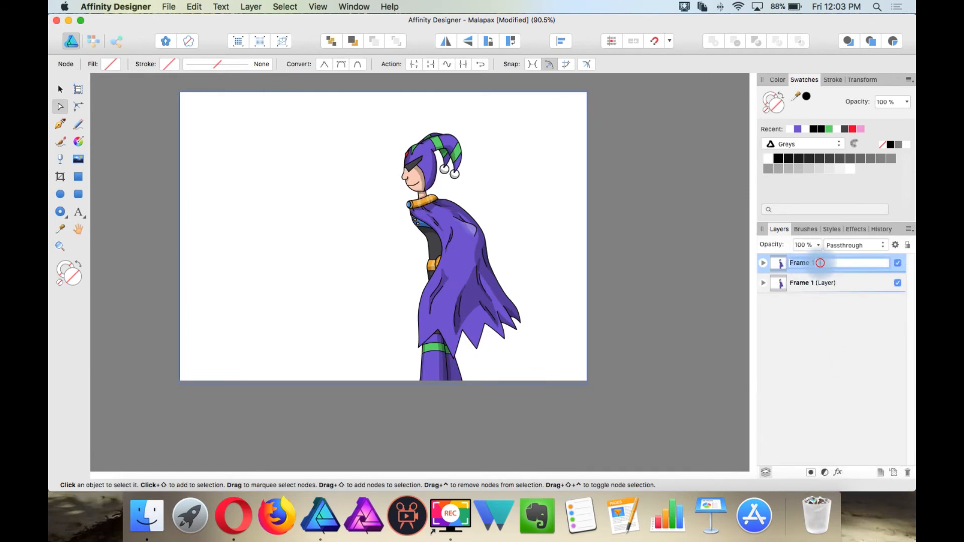
text(2)
key(Return)
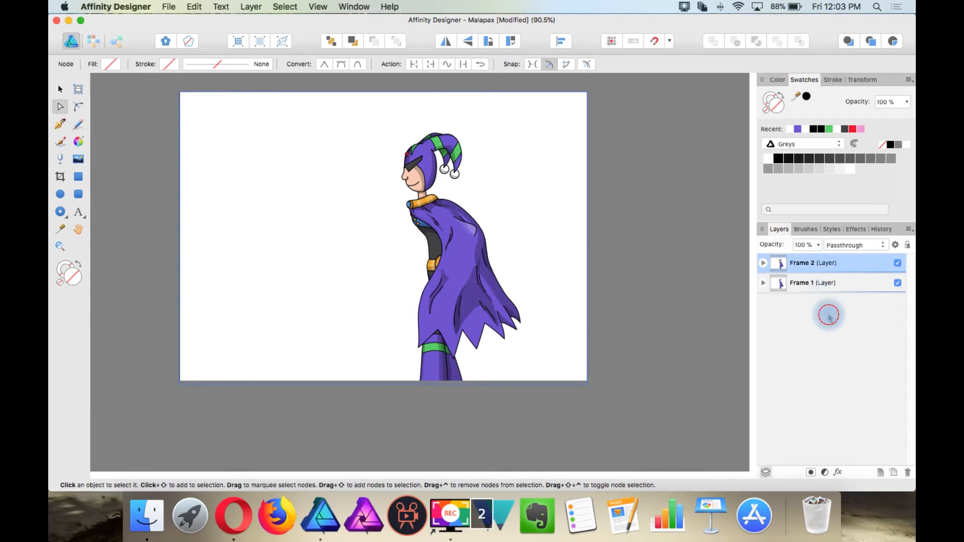
- Hide the Frame 1 layer and create a new layer named Horns above the existing Horns layer in Frame 2
click(896, 285)
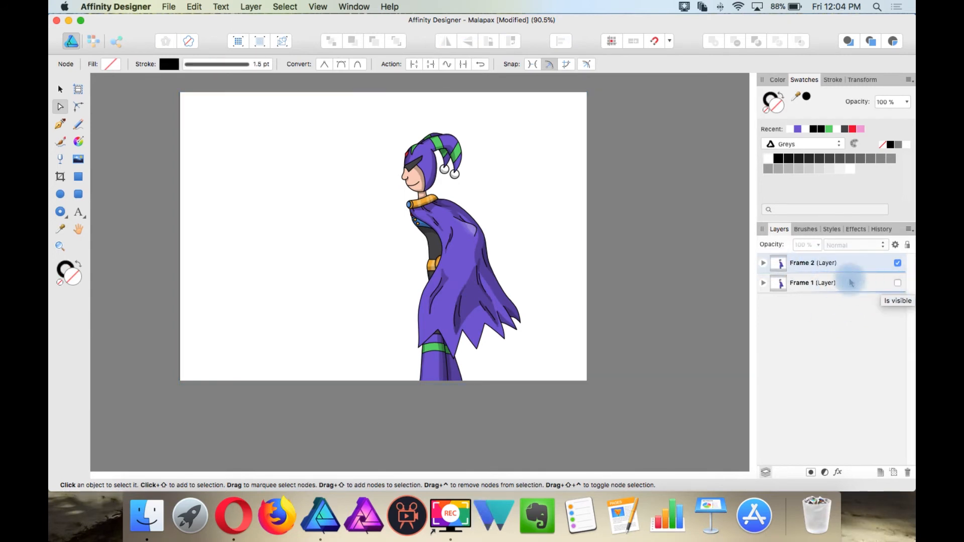
click(765, 263)
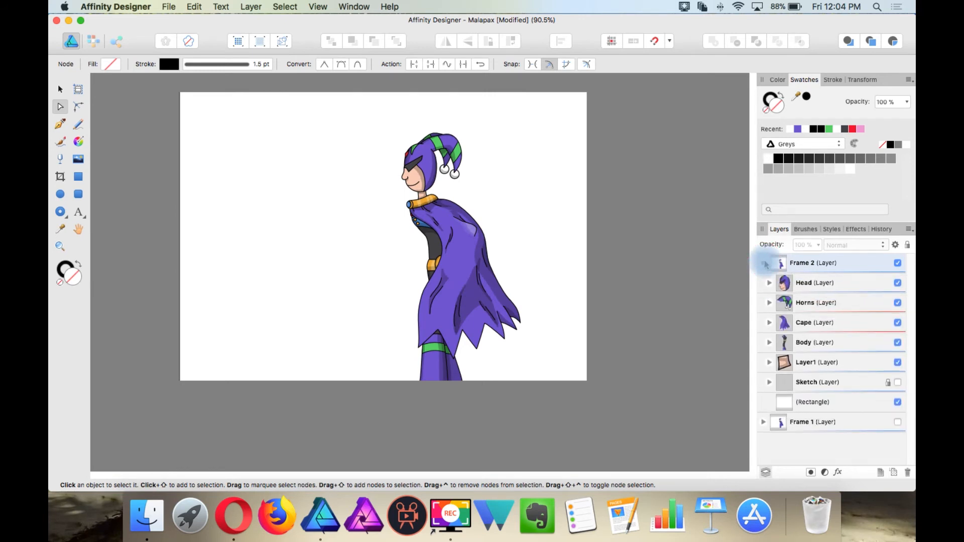
click(839, 305)
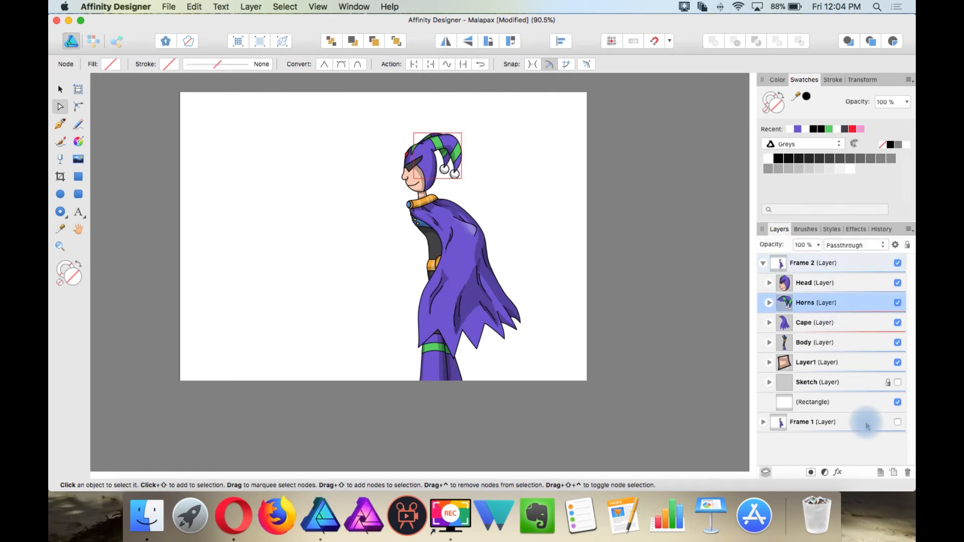
click(881, 473)
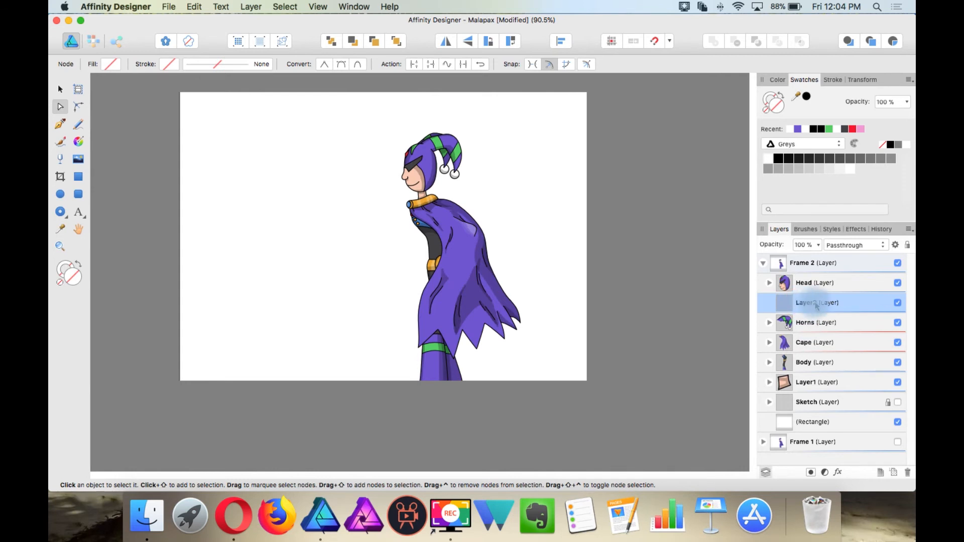
text(Horns)
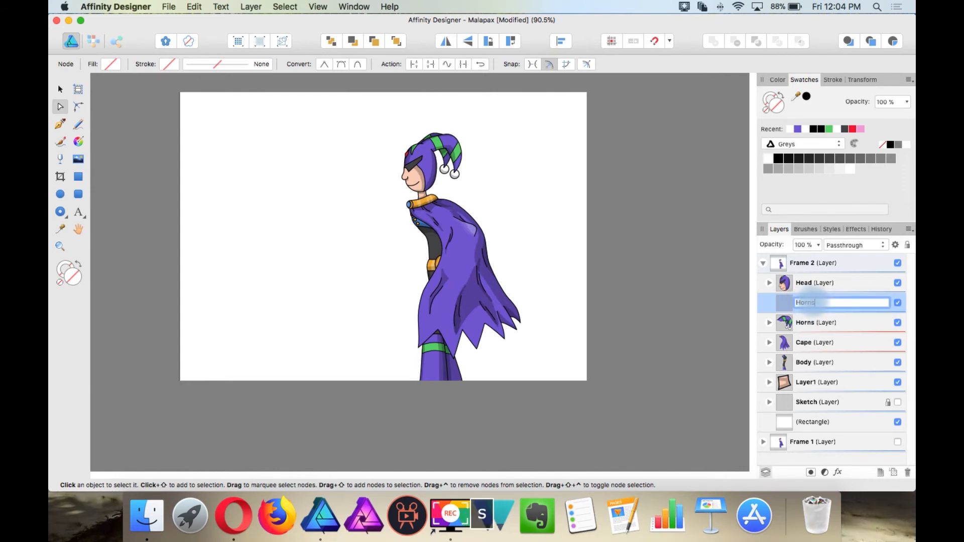
key(Return)
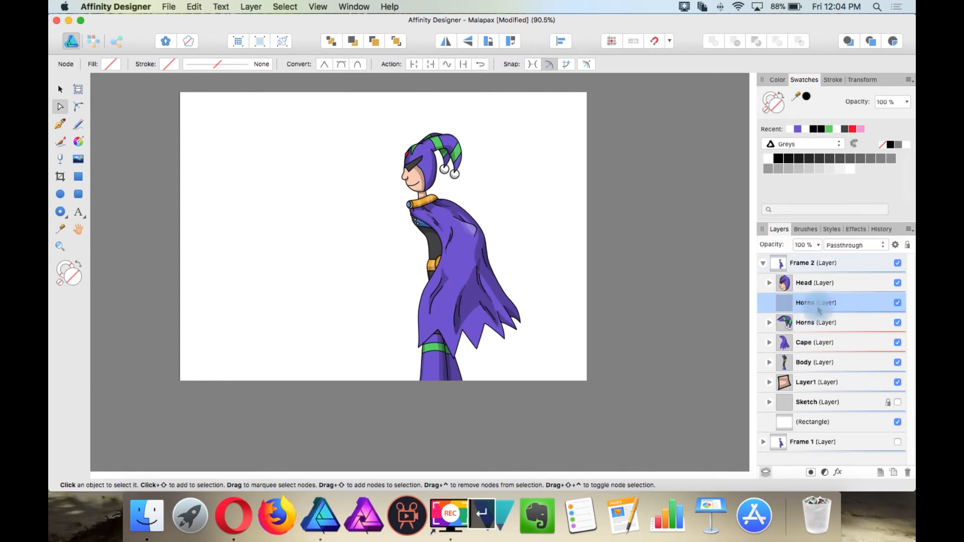
- Set the original Horns layer in Frame 2 to 25% opacity, lock it, and make the new Horns layer active
click(824, 325)
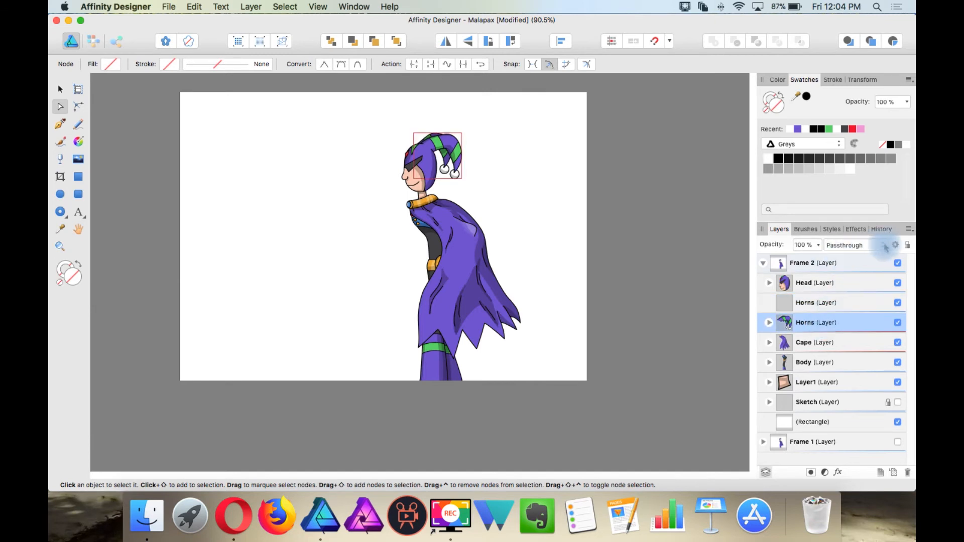
click(819, 246)
drag(819, 260, 743, 262)
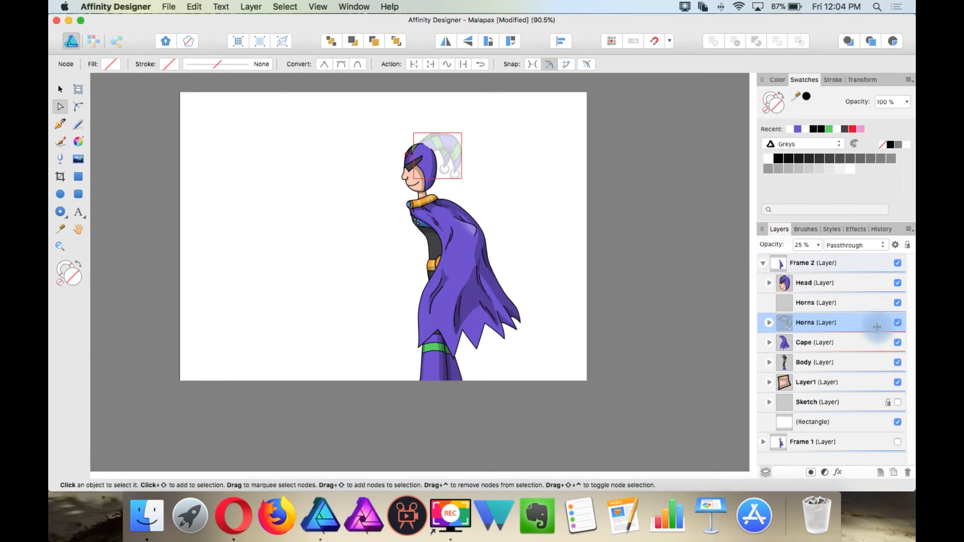
click(877, 302)
click(872, 321)
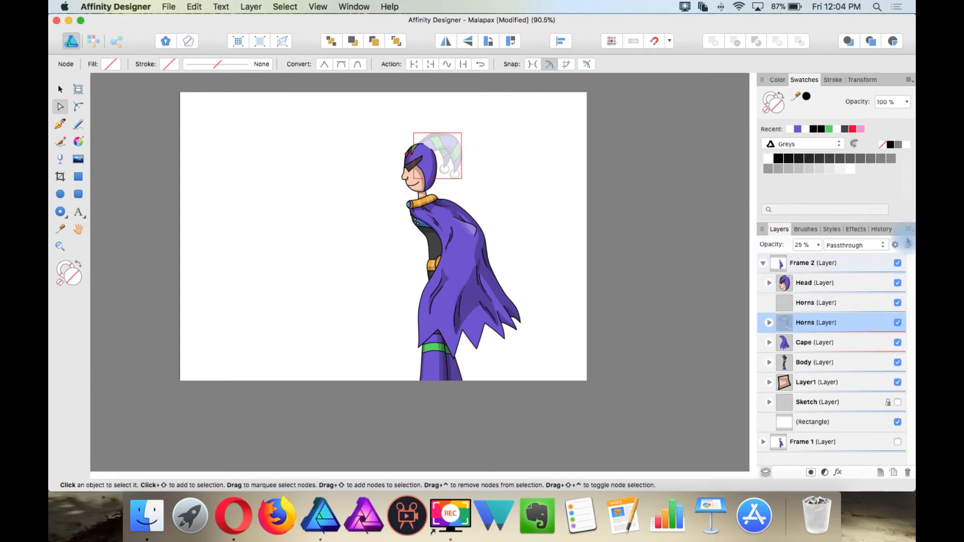
click(906, 245)
click(829, 303)
- Draw the front horn's underside from the back of the head and its inner edge toward the pom-pom with the Pencil tool
scroll(434, 143, up, 5)
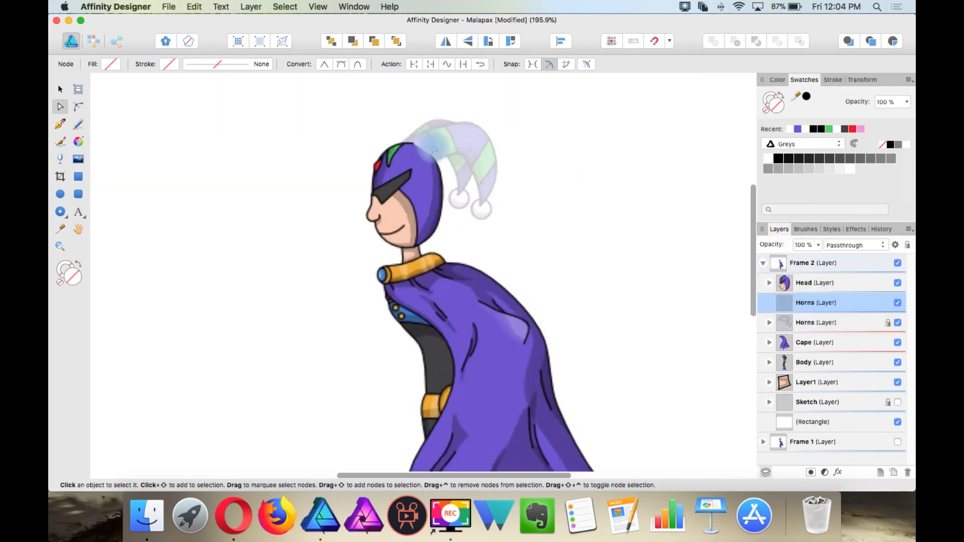
scroll(557, 127, up, 3)
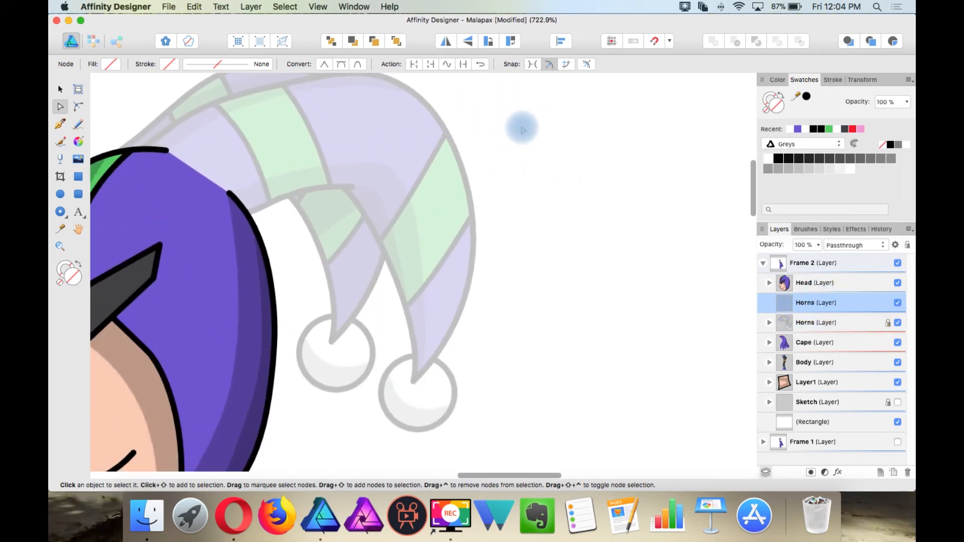
key(n)
mouse_move(250, 216)
mouse_down()
mouse_move(346, 185)
mouse_move(314, 183)
mouse_move(352, 184)
mouse_up()
key(super+z)
drag(340, 186, 430, 357)
- Draw the front horn's outer edge with the Pencil, from the top of the head over the faded horns to the tip
mouse_move(137, 148)
mouse_down()
mouse_move(343, 78)
mouse_move(468, 170)
mouse_up()
key(super+z)
mouse_move(137, 151)
mouse_down()
mouse_move(198, 112)
mouse_move(433, 95)
mouse_up()
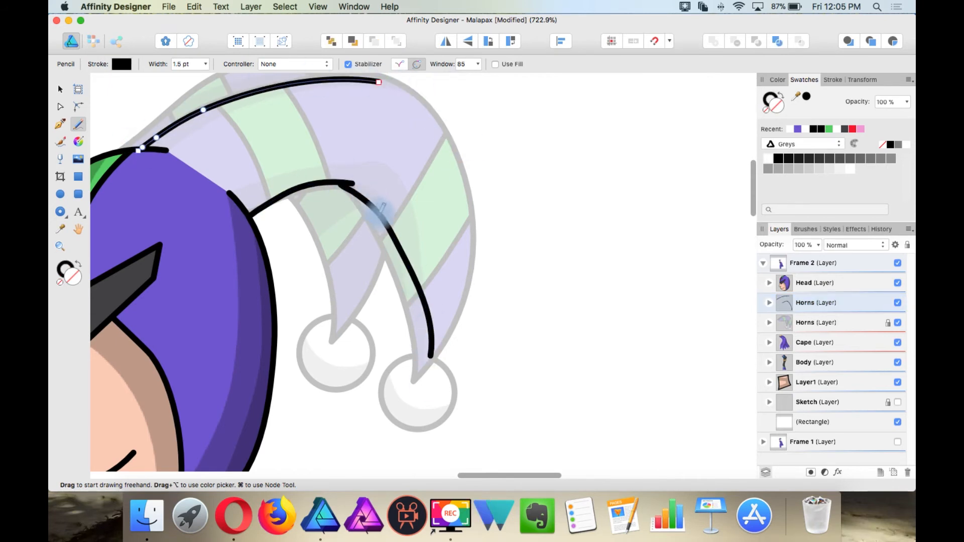
drag(379, 82, 415, 87)
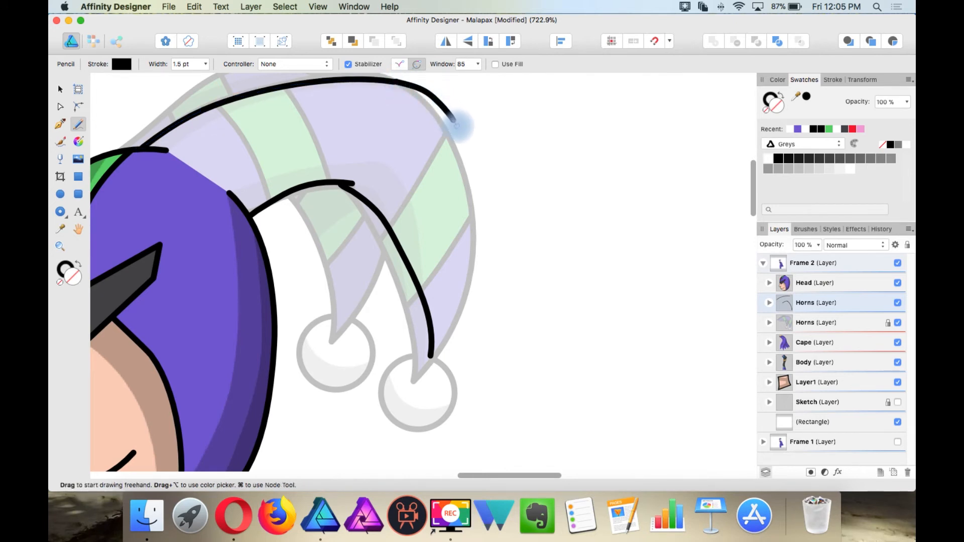
mouse_move(467, 147)
mouse_down()
mouse_move(475, 303)
mouse_move(457, 353)
mouse_move(430, 385)
mouse_move(438, 376)
mouse_move(443, 386)
mouse_move(443, 386)
mouse_up()
- Join the lower ends of the front horn's inner and outer edges into a point at the tip
scroll(434, 361, up, 3)
super+click(428, 350)
super+click(451, 376)
shift+super+click(432, 366)
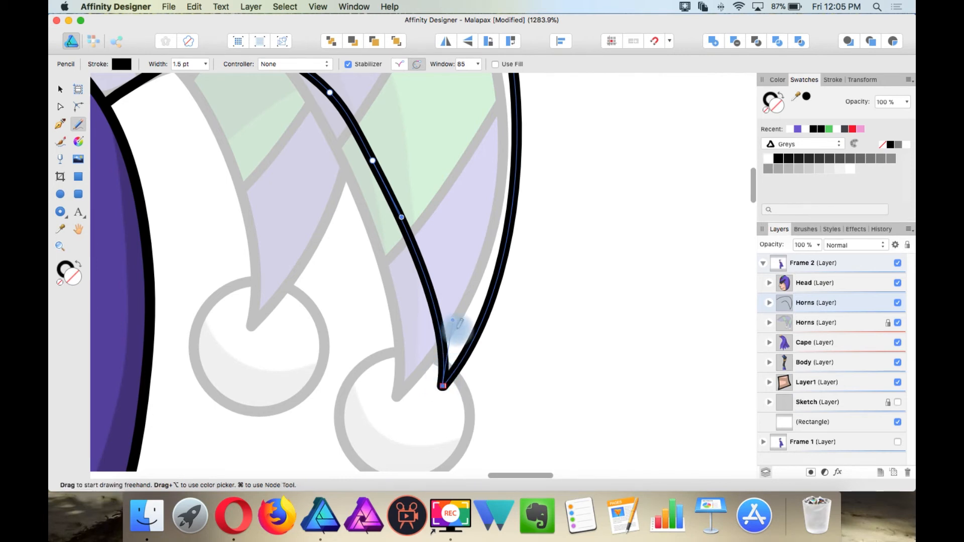
- Place the starting node of the front horn's inner edge on the underside curve
scroll(319, 284, up, 5)
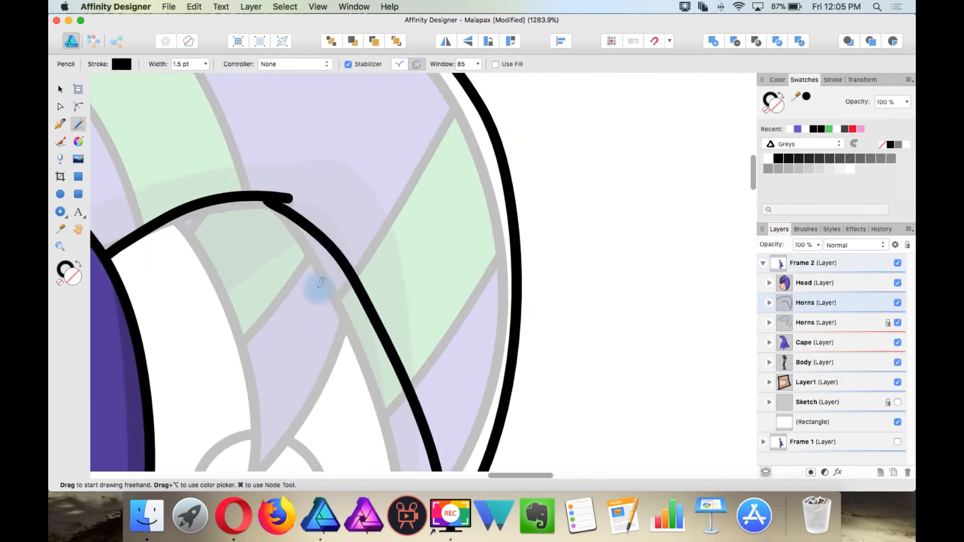
scroll(320, 283, up, 2)
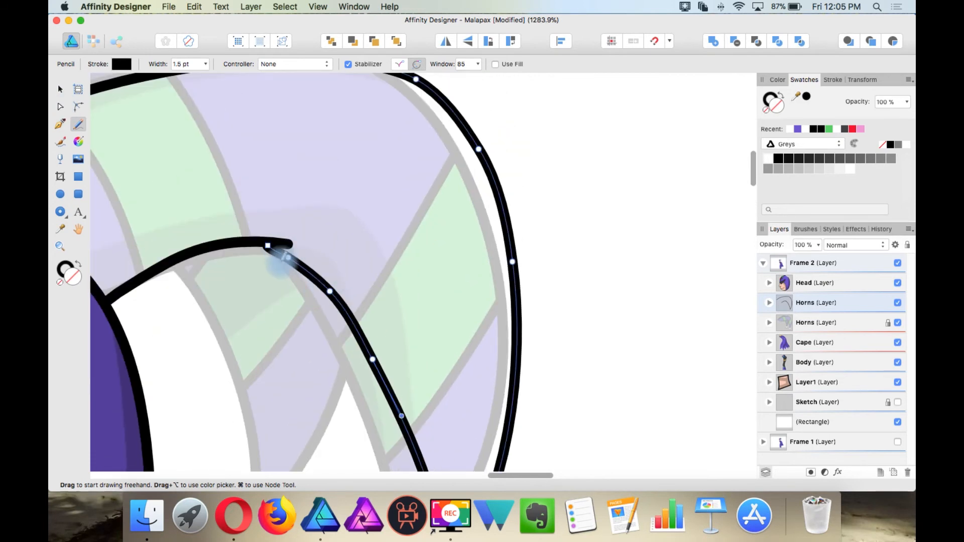
scroll(287, 251, up, 2)
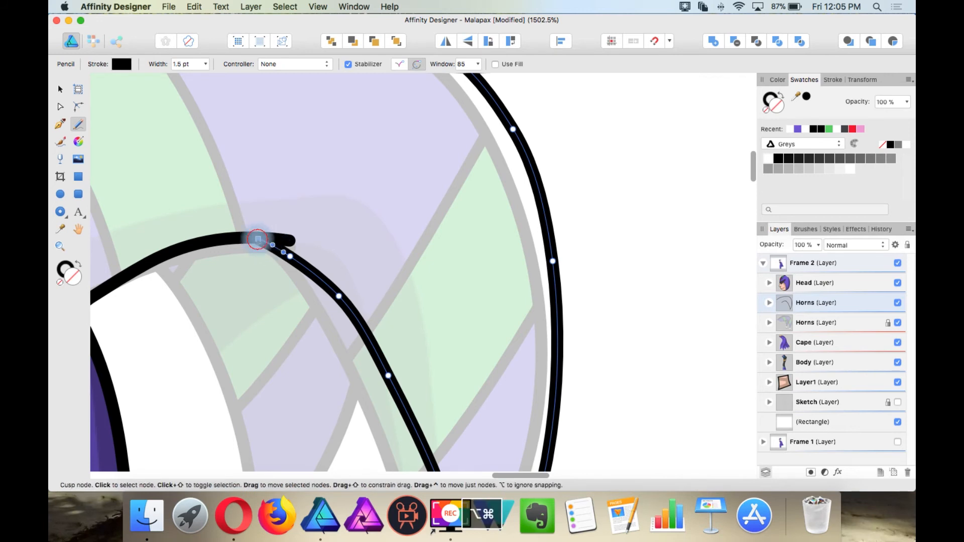
scroll(248, 252, up, 5)
key(a)
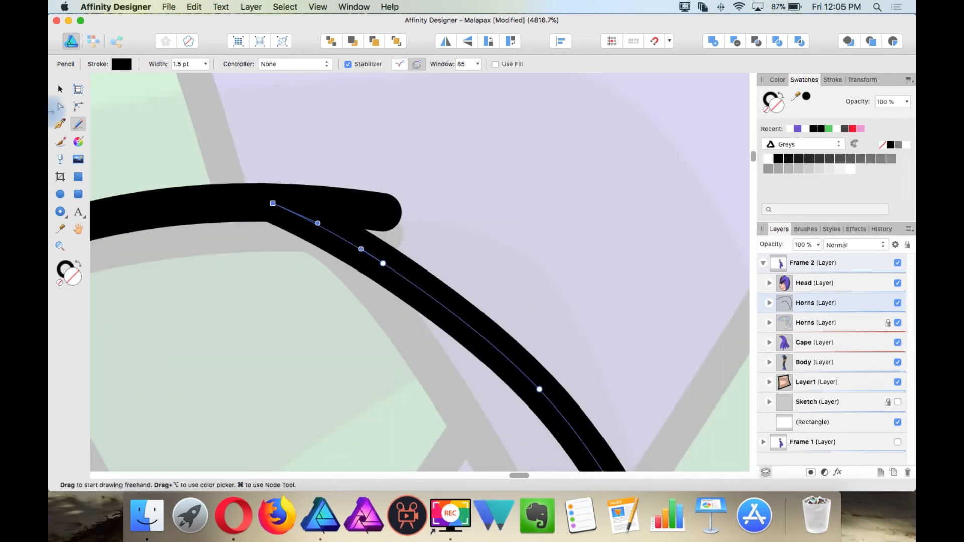
- Break the underside curve where the inner edge meets it, join the two curves, and select the leftover end piece
click(276, 207)
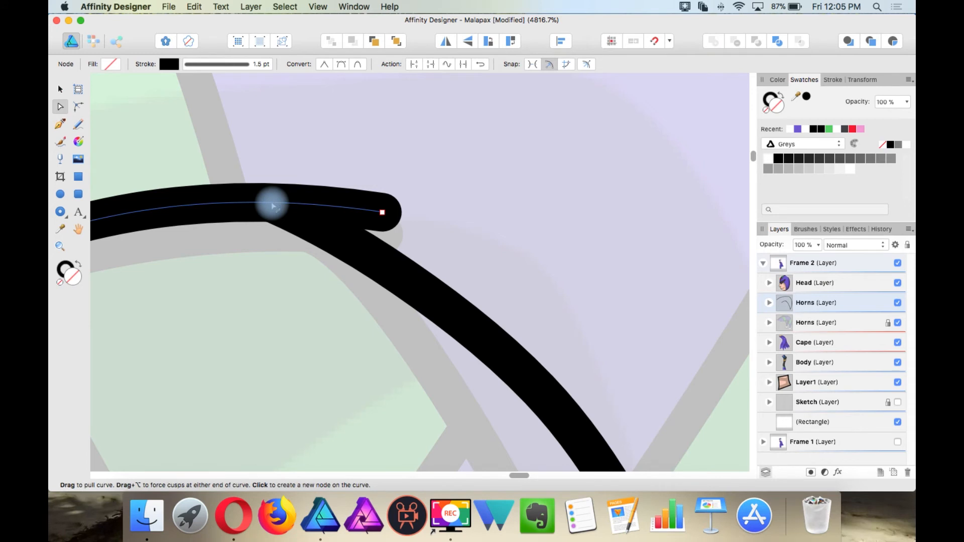
click(414, 64)
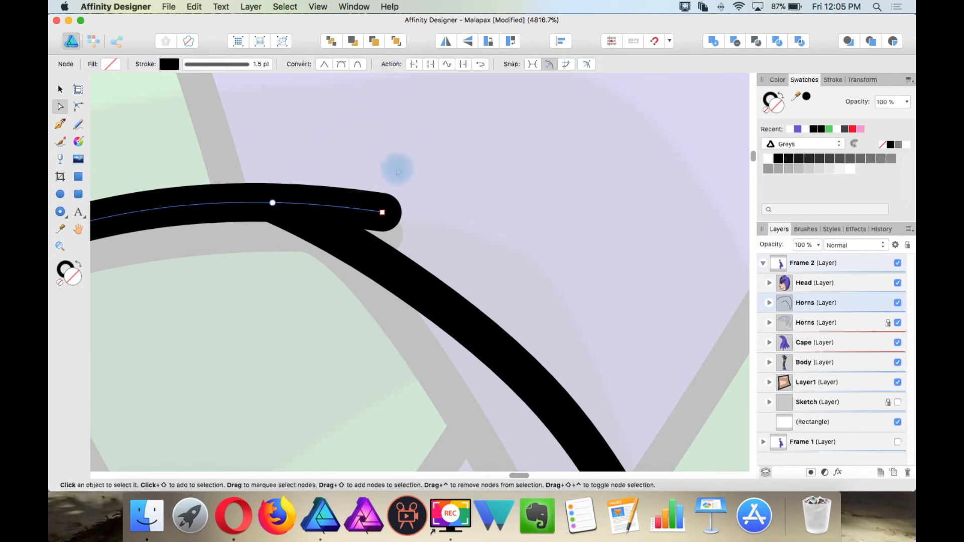
click(380, 254)
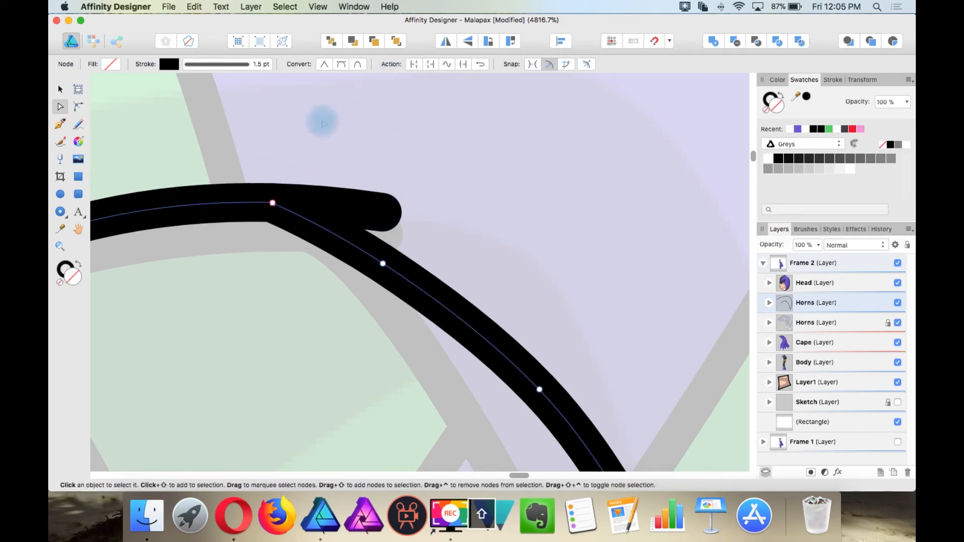
click(462, 67)
scroll(390, 189, down, 6)
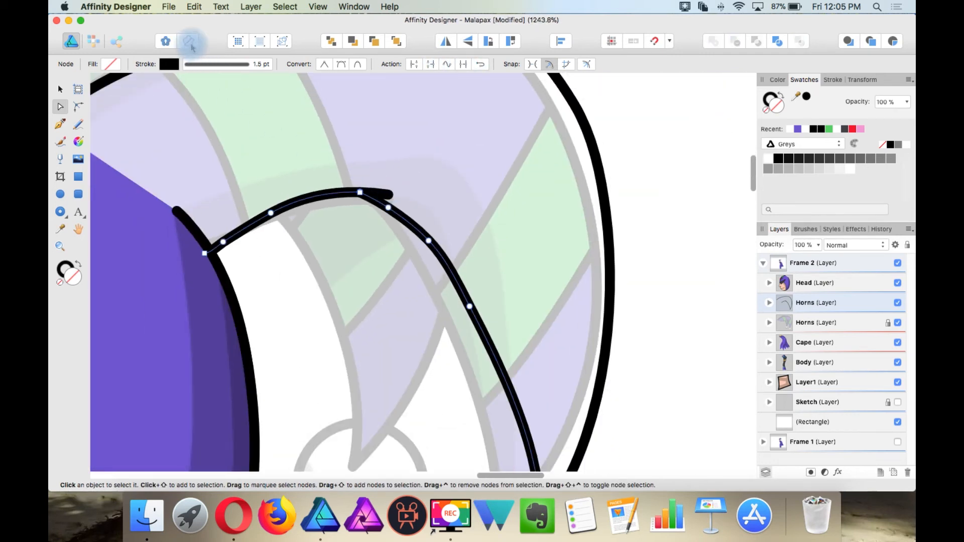
scroll(397, 173, up, 3)
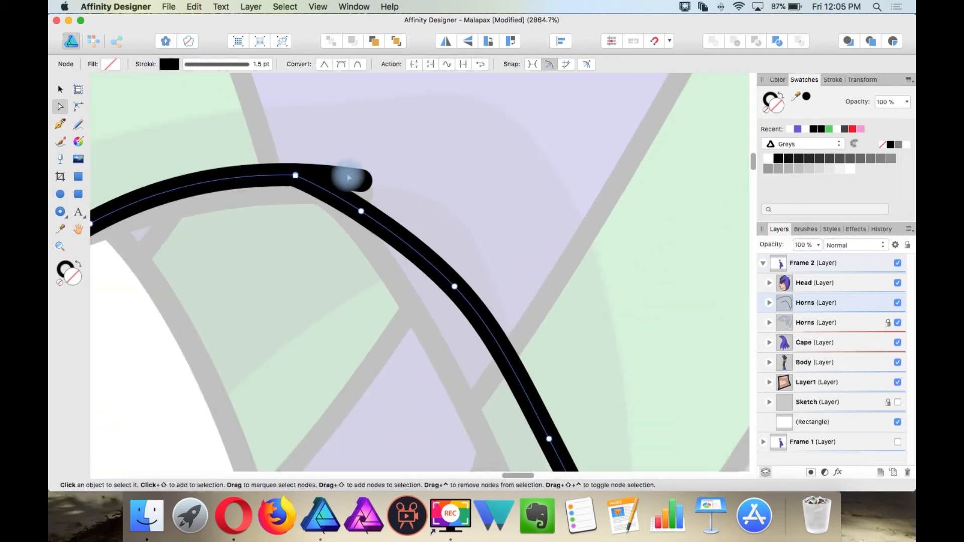
click(360, 180)
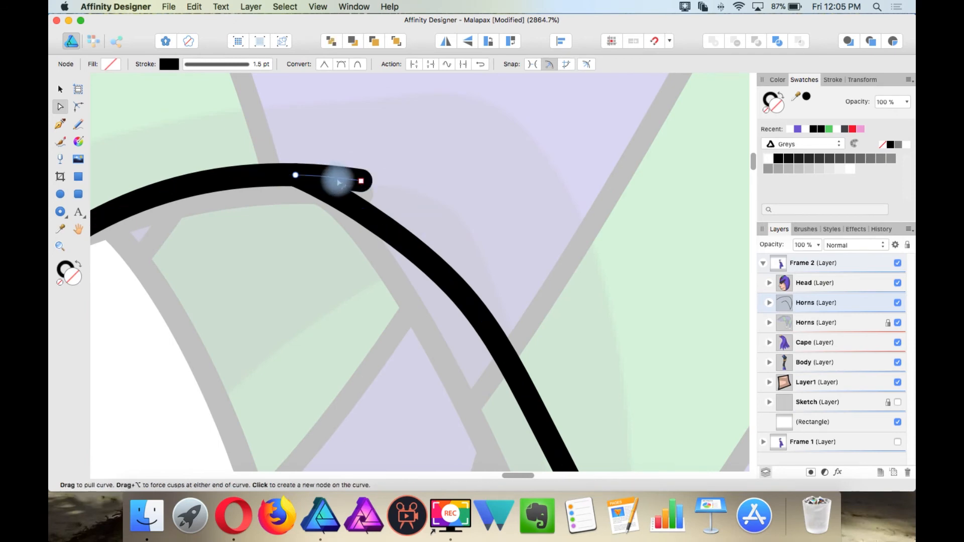
scroll(289, 240, down, 2)
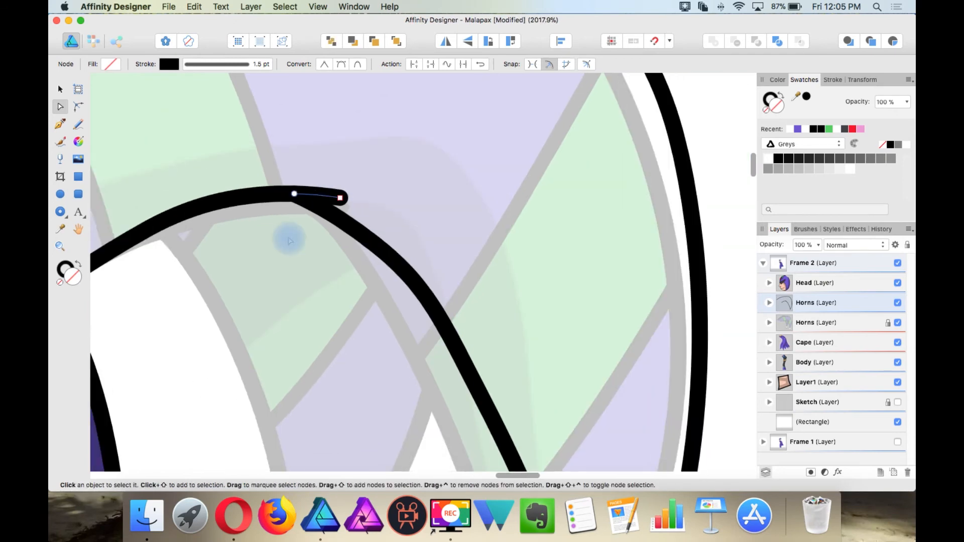
- Try drawing an unfilled, black-outlined circle at the front horn's tip as the pom-pom, and delete it
key(m)
scroll(289, 240, down, 3)
drag(330, 322, 424, 416)
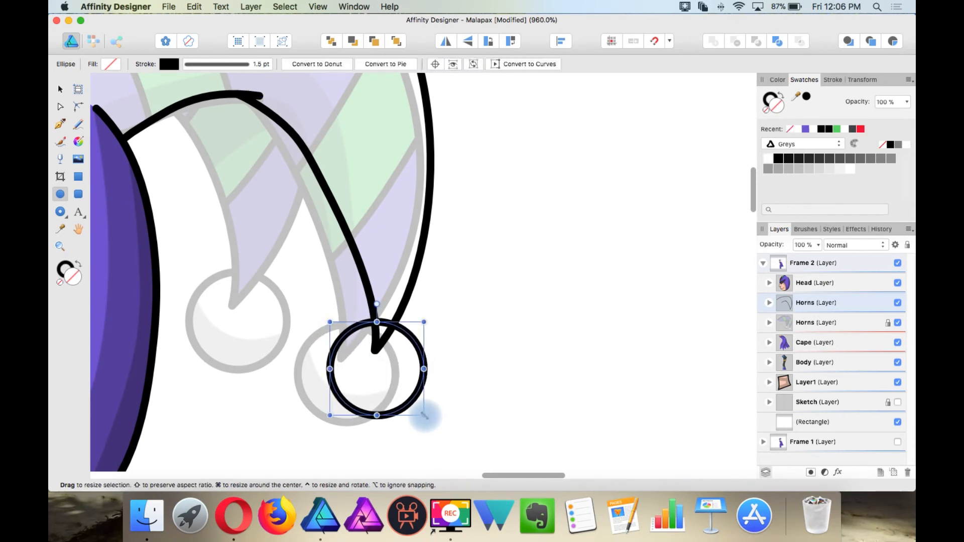
click(59, 87)
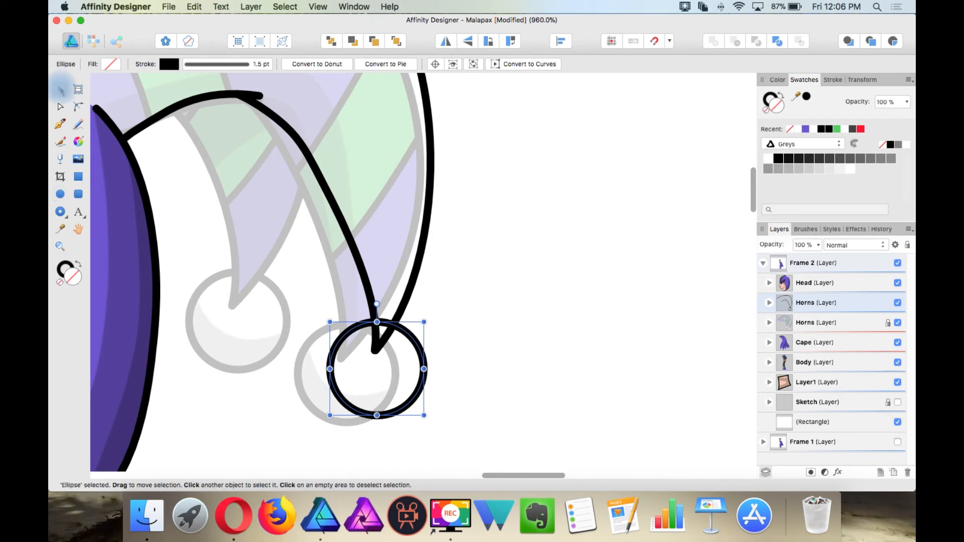
key(BackSpace)
- Copy the front pom-pom from the original Horns layer, relock that layer, and make the new Horns layer active
click(397, 375)
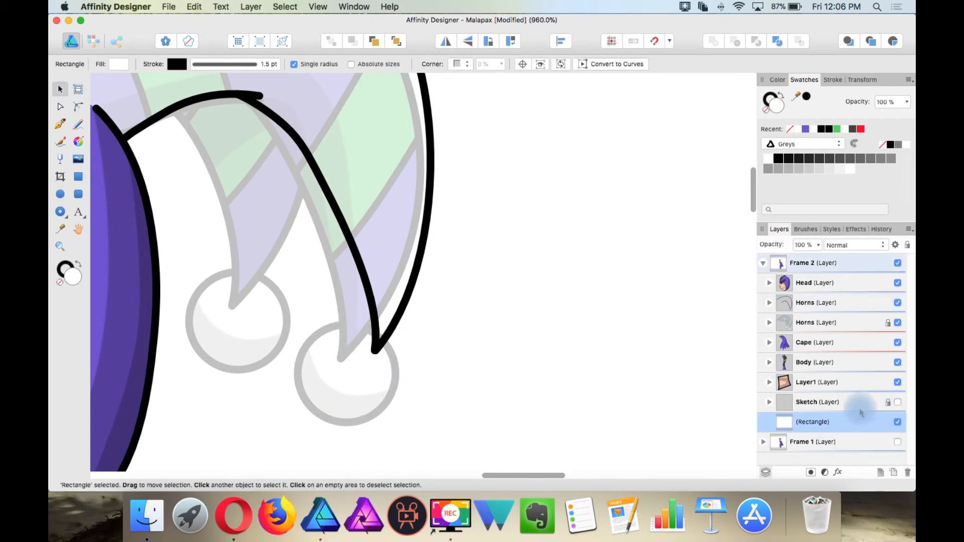
click(395, 370)
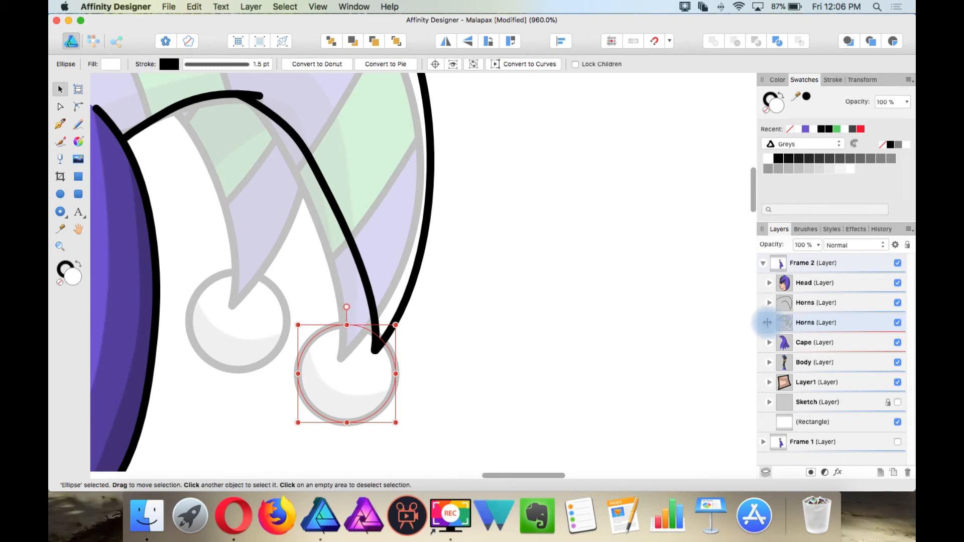
click(824, 324)
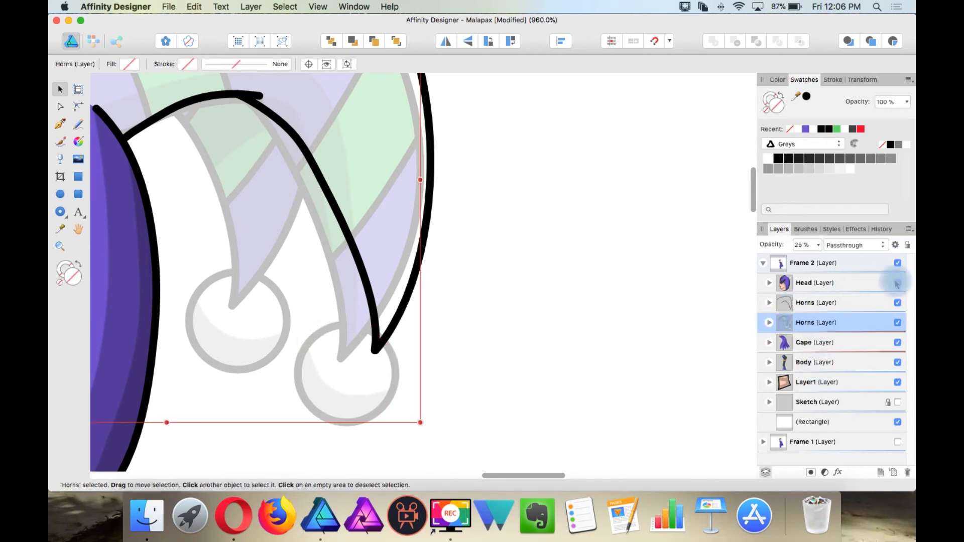
click(907, 245)
click(836, 304)
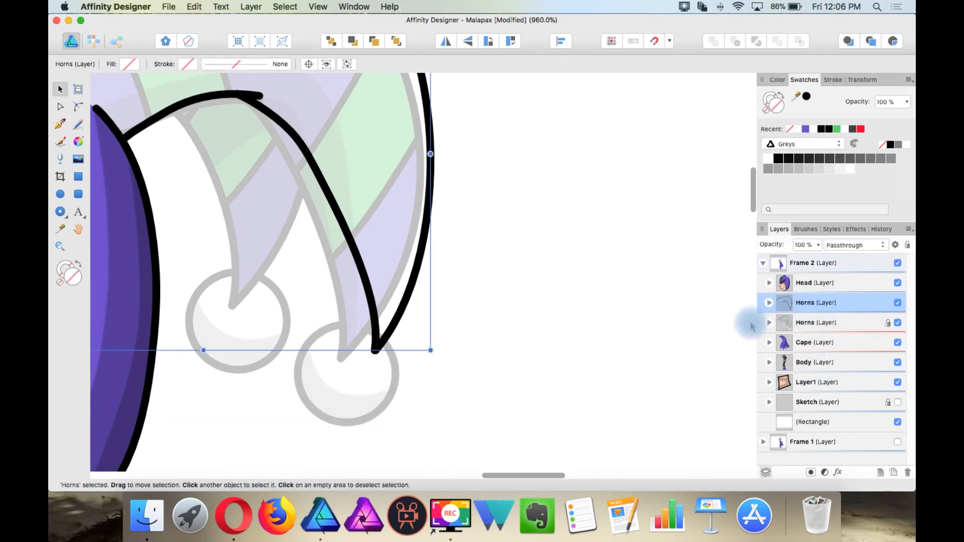
- Paste the pom-pom at the new horn's tip, rotate it about 22°, and send it behind the horn outline
key(super+v)
drag(391, 359, 418, 368)
drag(427, 329, 400, 320)
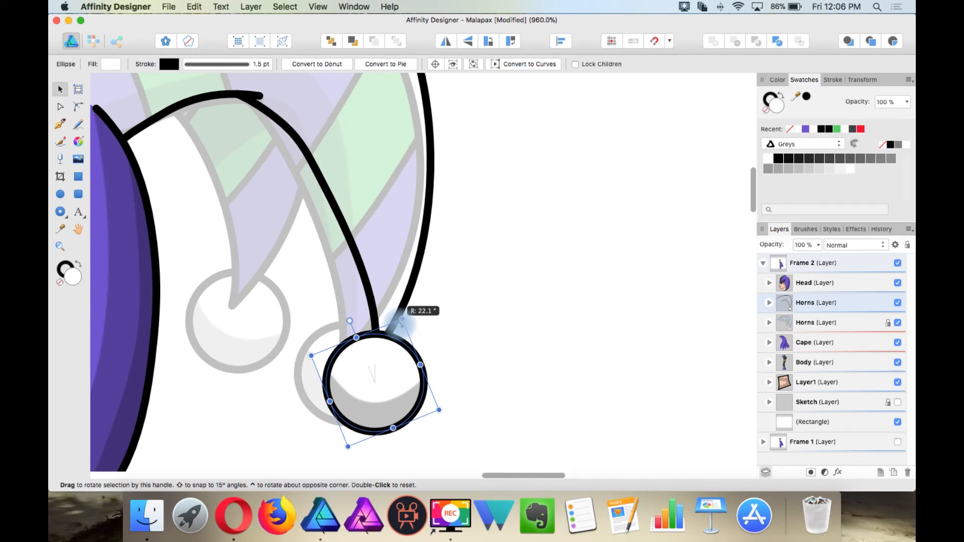
drag(400, 324, 400, 325)
drag(399, 359, 395, 358)
click(331, 41)
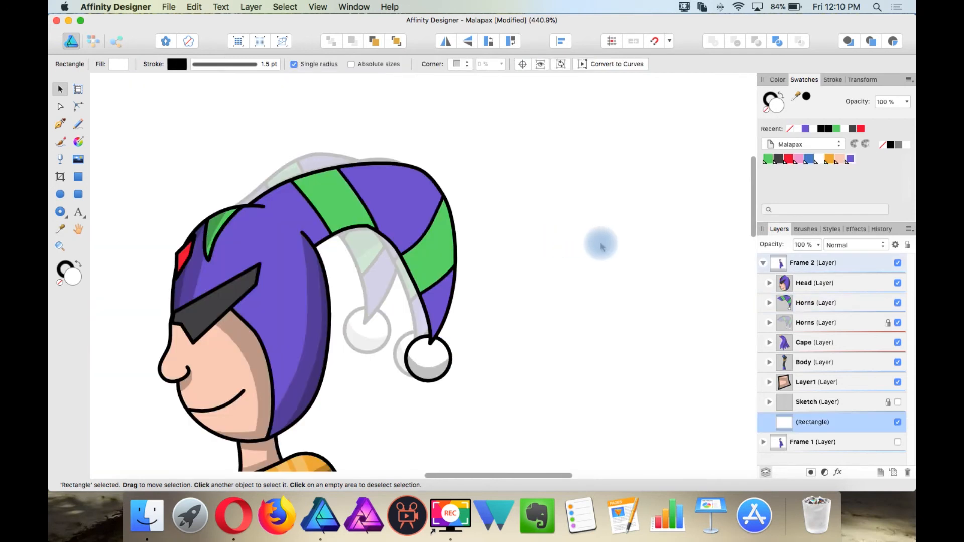
- Lower the new Horns layer's opacity to 61% so the faded original horns show through it
click(812, 307)
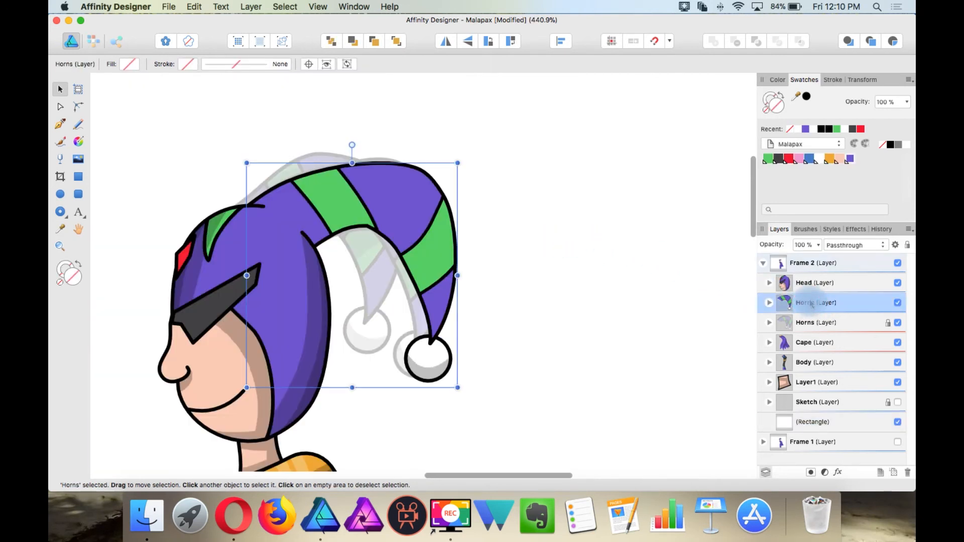
click(819, 245)
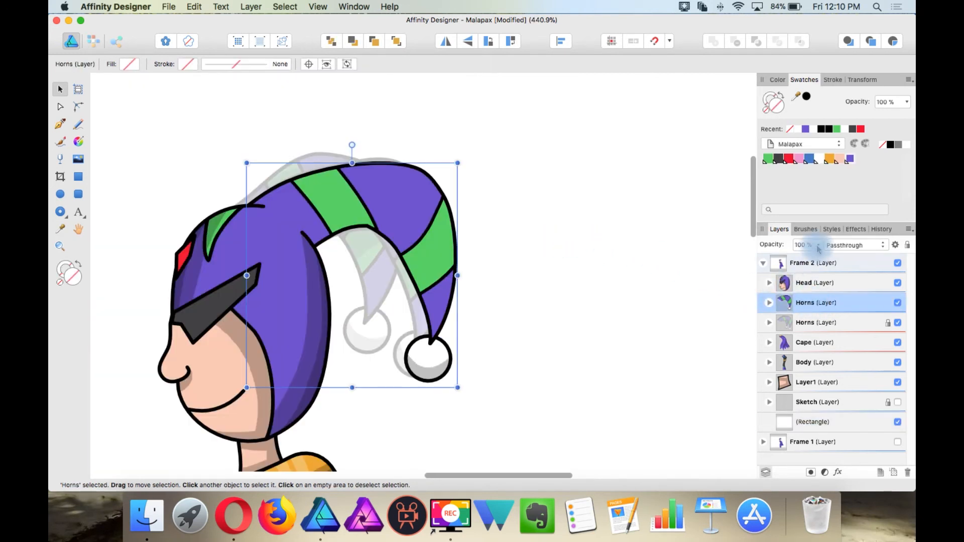
drag(820, 250, 784, 270)
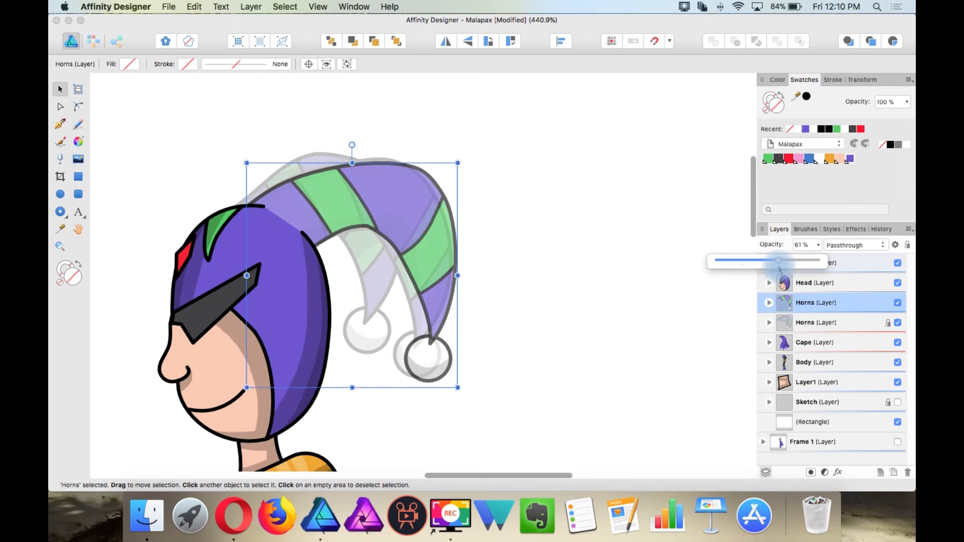
drag(779, 270, 779, 270)
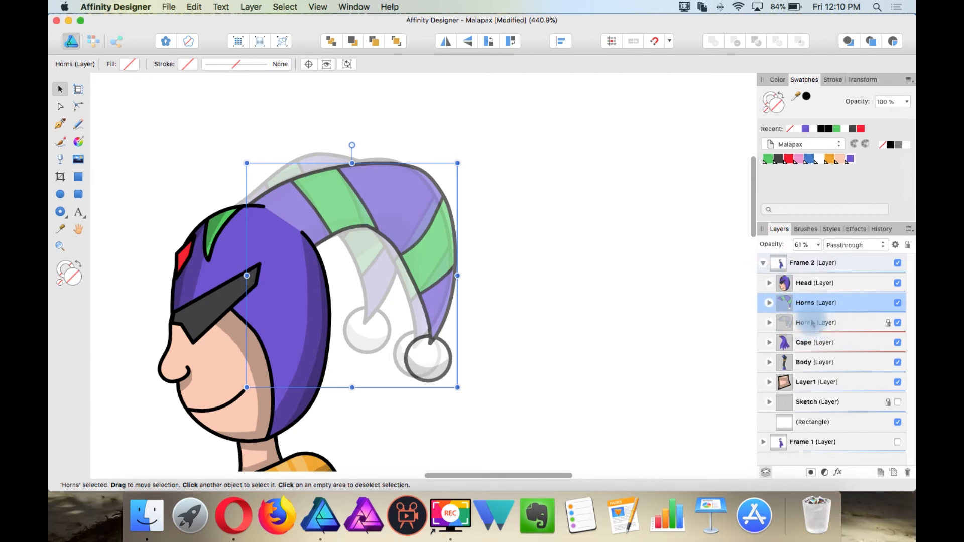
- Paint black shading onto the front horn, guided by the original's shadows, with a 25 px brush at 25% opacity and 80% hardness
scroll(341, 240, up, 3)
scroll(341, 240, up, 2)
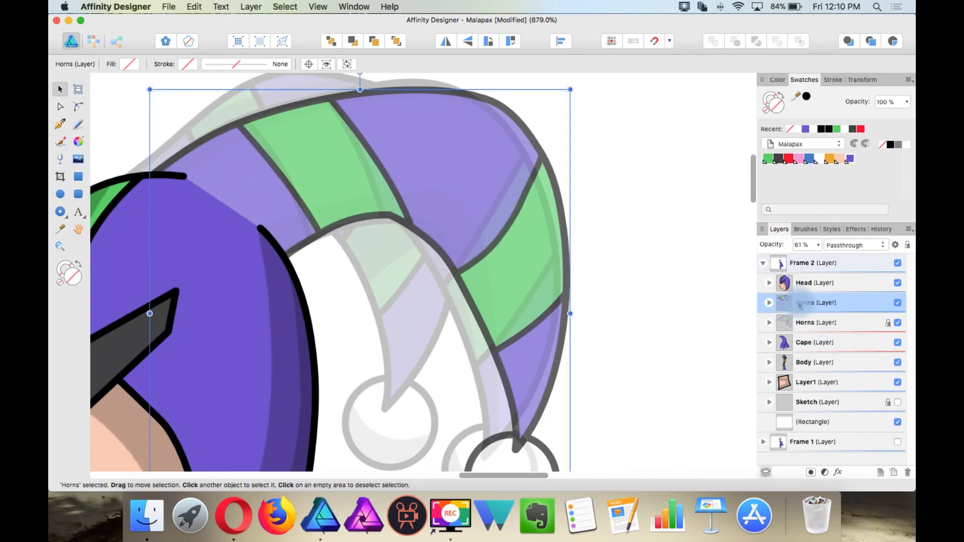
scroll(387, 232, up, 1)
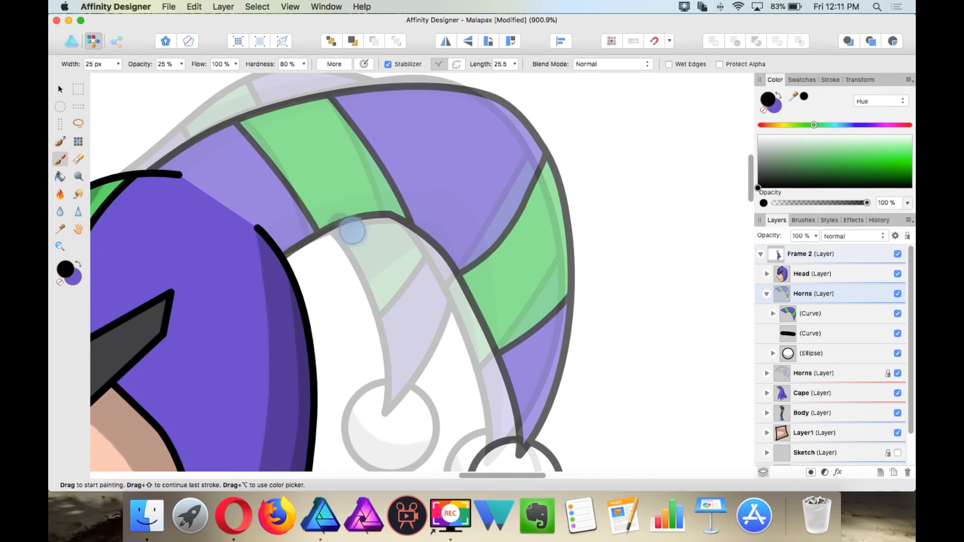
scroll(354, 224, down, 2)
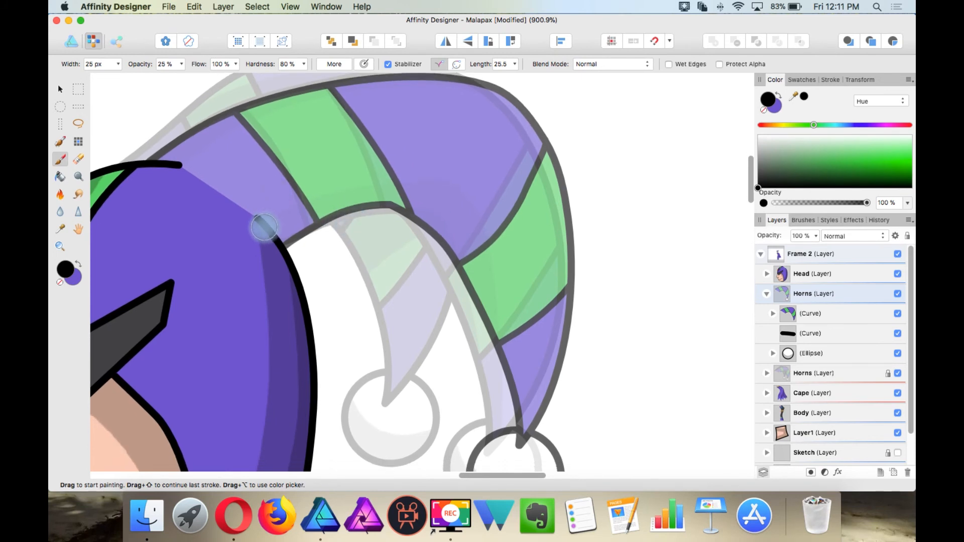
drag(258, 215, 455, 98)
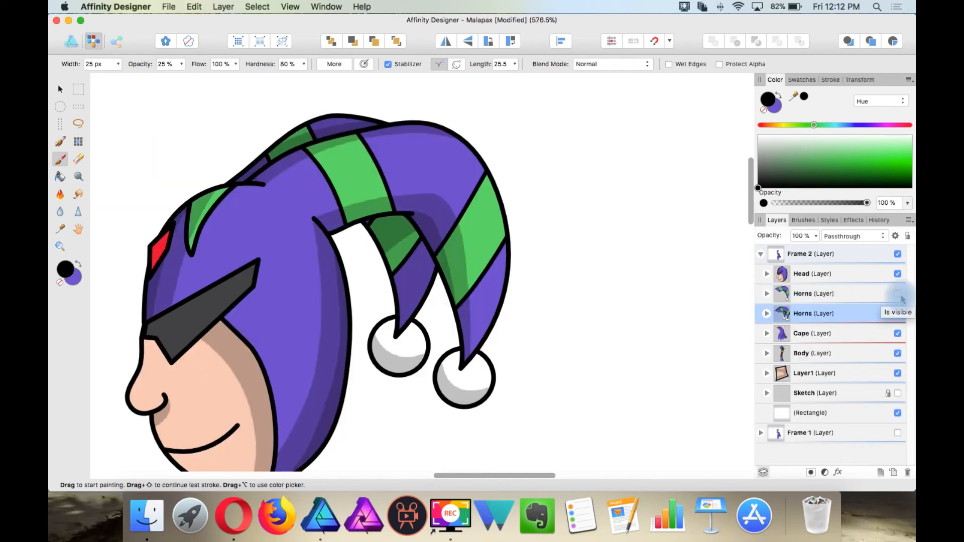
- Toggle the new Horns layer's visibility repeatedly to compare its pose with the original horns
click(898, 294)
click(897, 293)
click(899, 295)
click(898, 295)
click(899, 295)
click(898, 296)
click(898, 296)
click(898, 295)
click(899, 296)
click(898, 295)
click(898, 295)
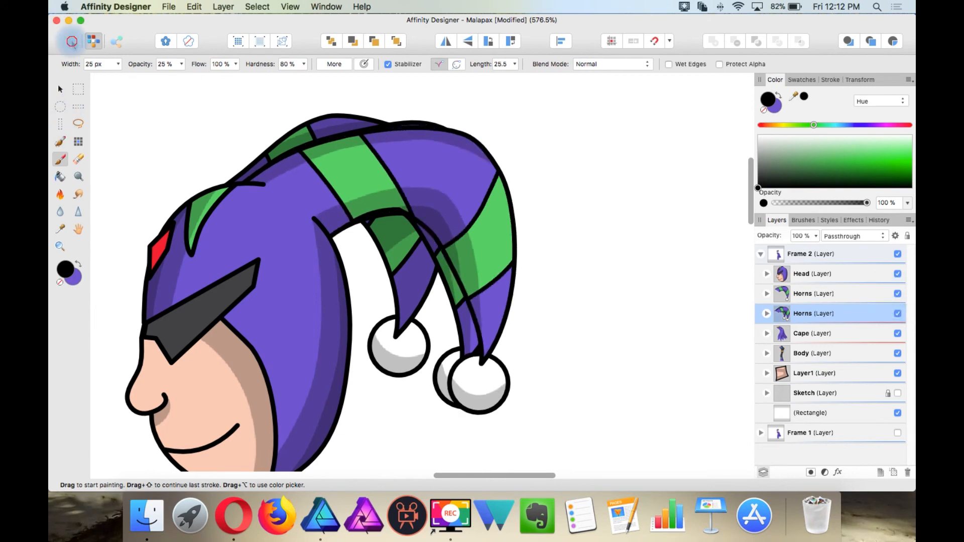
- Bend the curve of the front horn's first green stripe and shift its lower end node to reshape the stripe
click(72, 41)
click(60, 107)
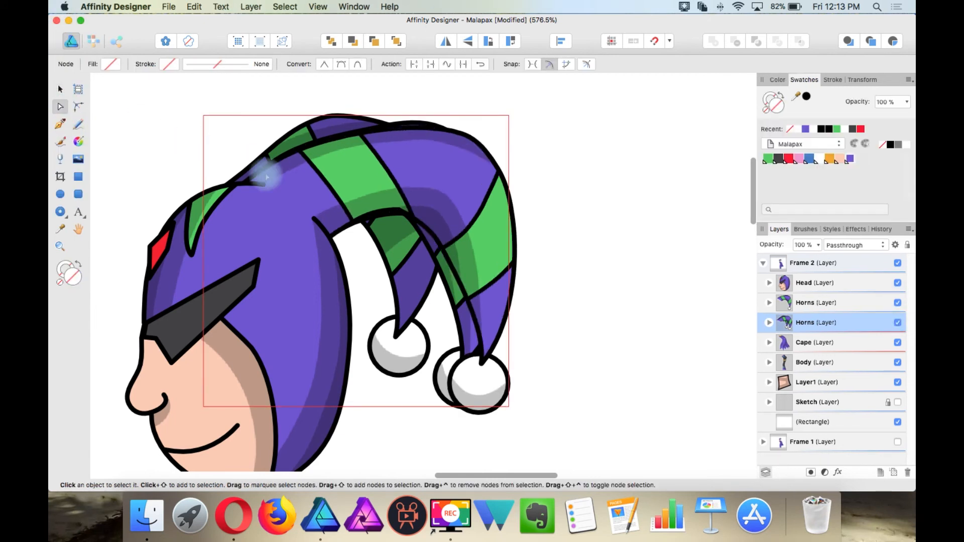
click(356, 182)
click(374, 214)
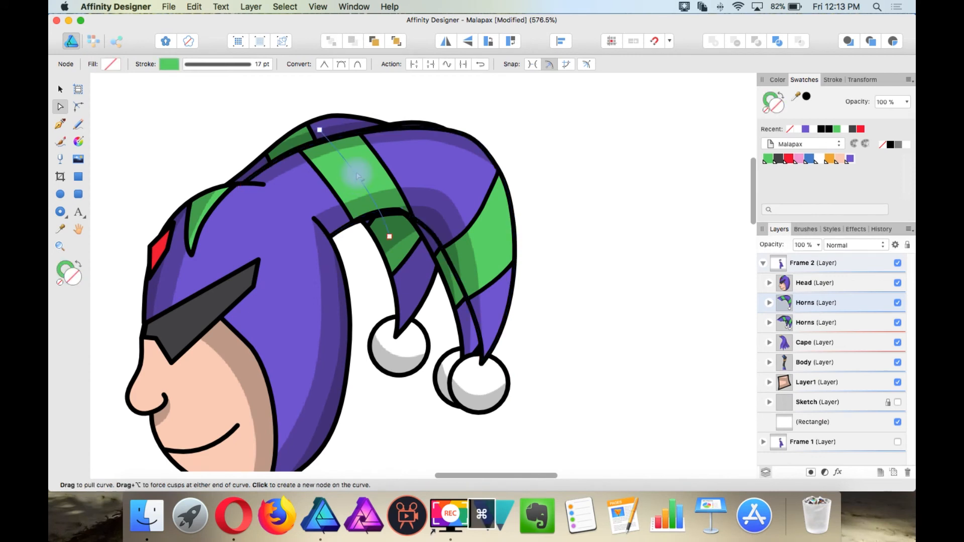
click(395, 235)
drag(383, 192, 386, 167)
drag(396, 236, 392, 239)
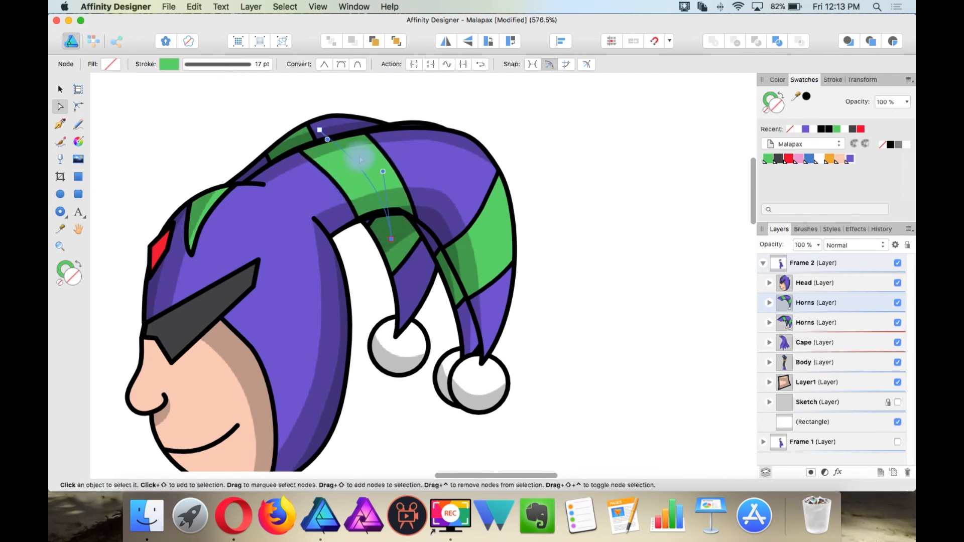
click(384, 173)
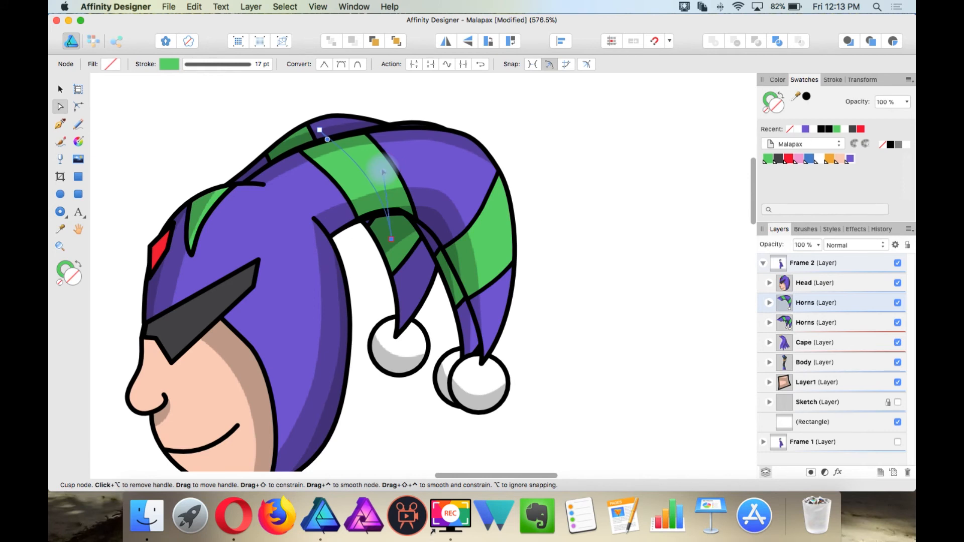
drag(383, 171, 382, 169)
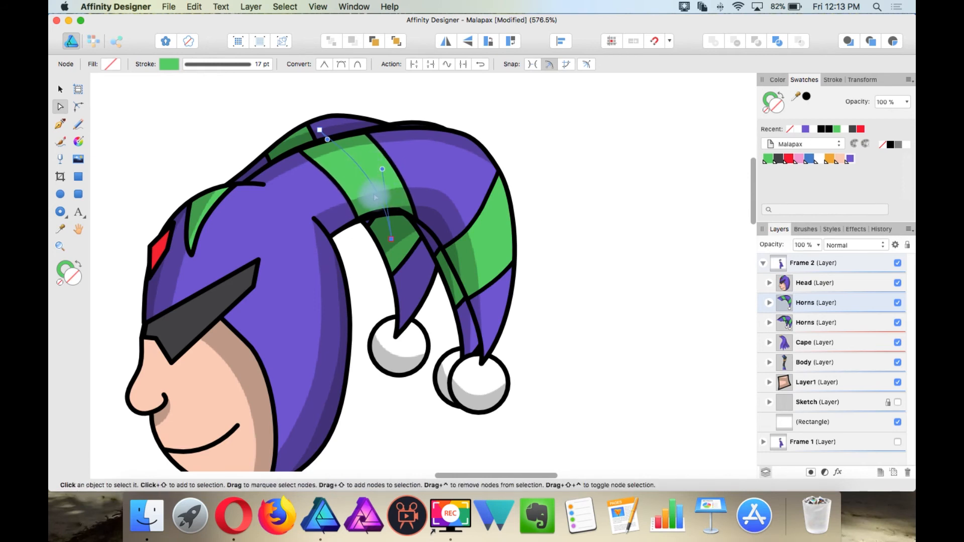
- Flip the new Horns layer on and off to check how the reshaped green stripe moves between poses
click(898, 303)
click(898, 303)
click(898, 303)
click(898, 303)
click(898, 303)
click(898, 302)
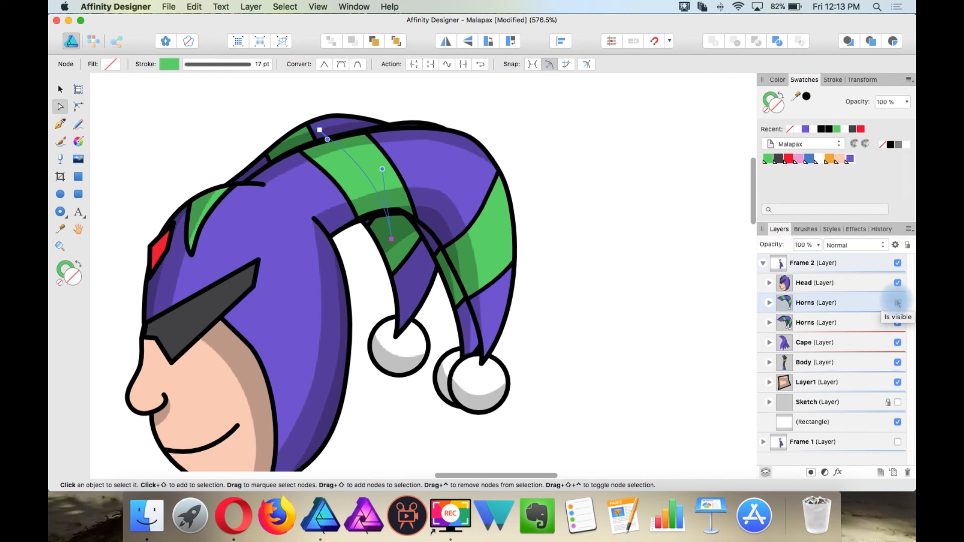
click(898, 302)
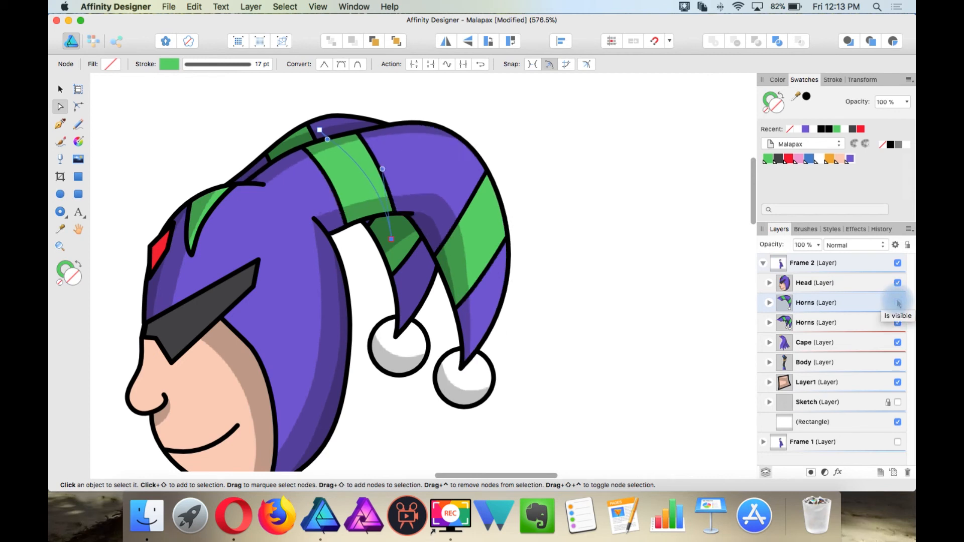
click(897, 303)
click(898, 303)
click(898, 303)
click(898, 303)
click(898, 303)
click(898, 302)
click(898, 302)
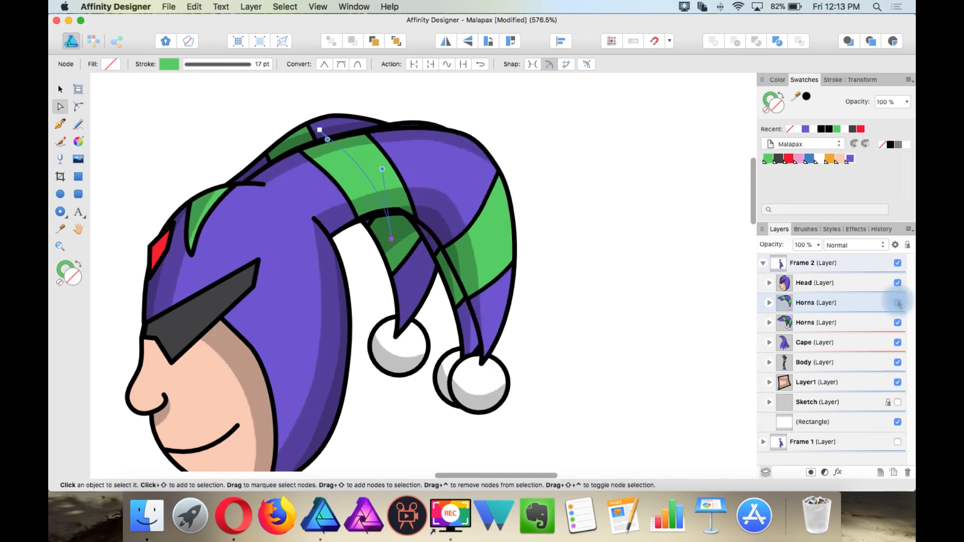
- Squeeze the whole new Horns layer slightly in width so its front edge sits closer to the original horn
click(816, 305)
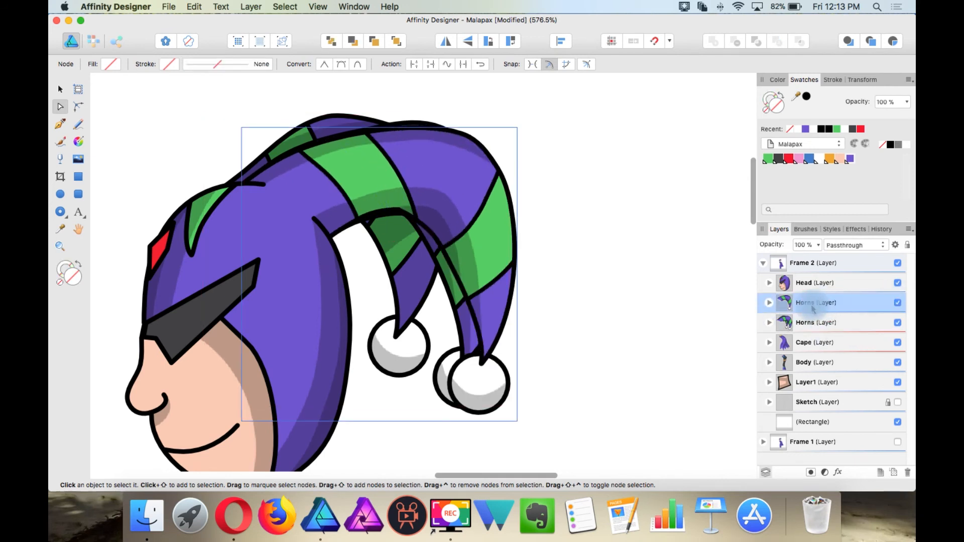
click(60, 89)
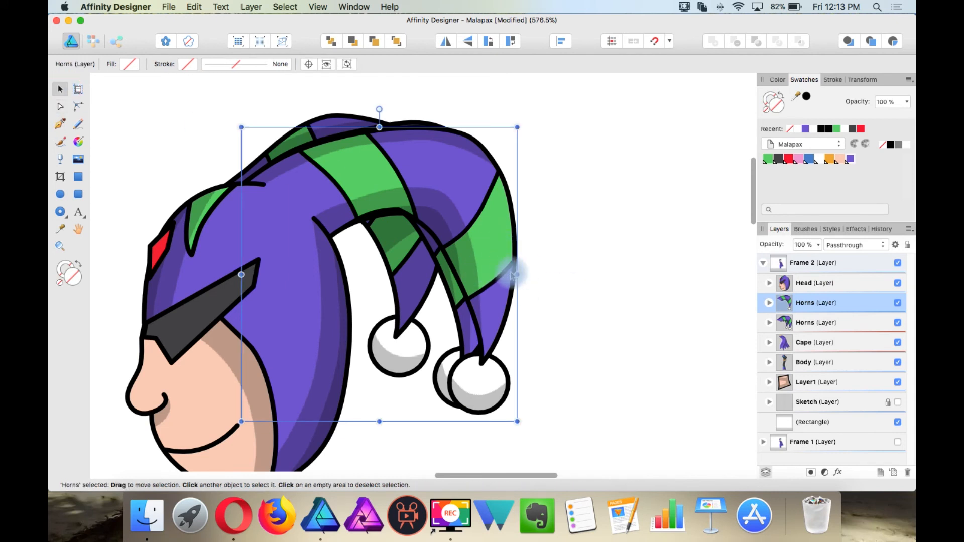
drag(515, 274, 508, 275)
- Alternate the narrowed Horns layer's visibility to preview the motion against the original horns
click(898, 303)
click(898, 303)
click(897, 303)
click(897, 303)
click(897, 304)
click(897, 304)
click(898, 304)
click(898, 304)
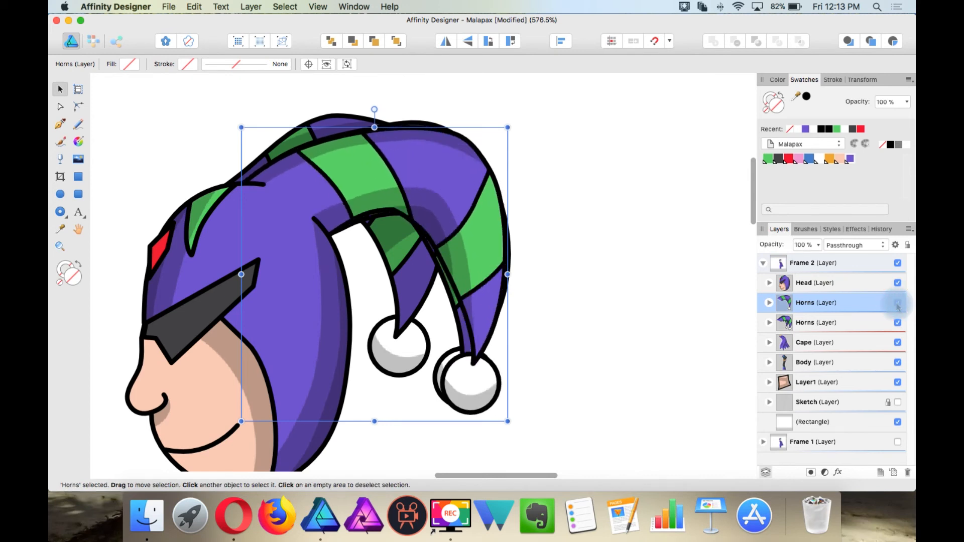
click(897, 303)
click(897, 304)
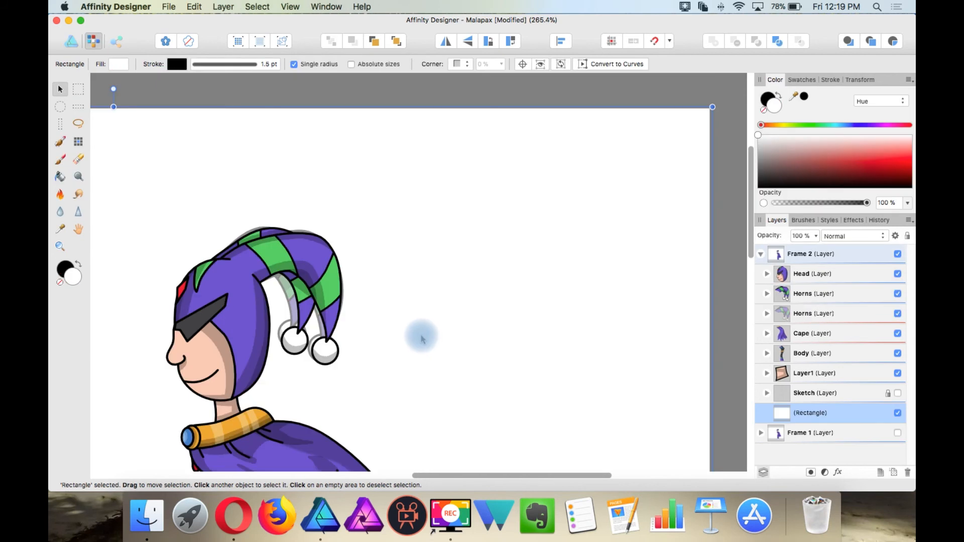
- Delete the faded original Horns layer in Frame 2 and set the remaining Horns layer's layer colour to red
click(828, 314)
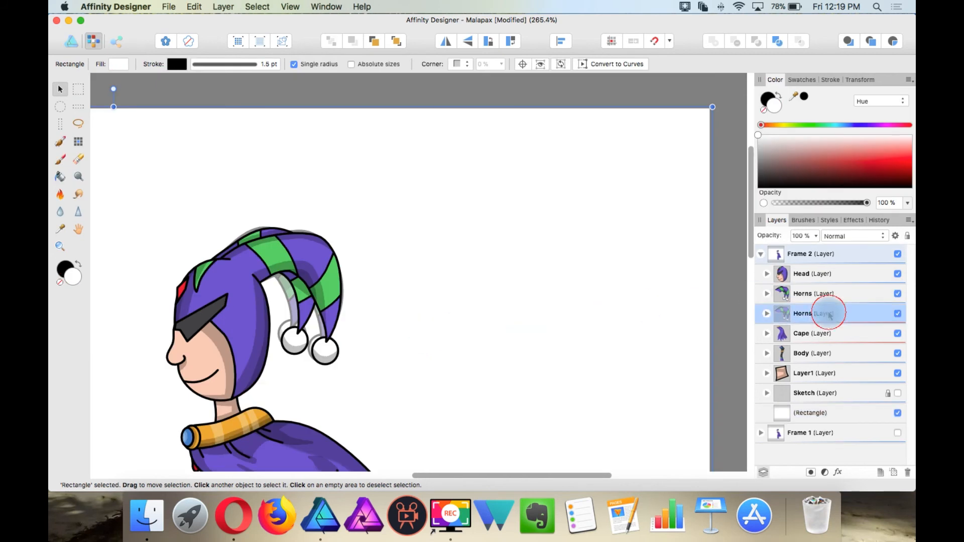
key(Delete)
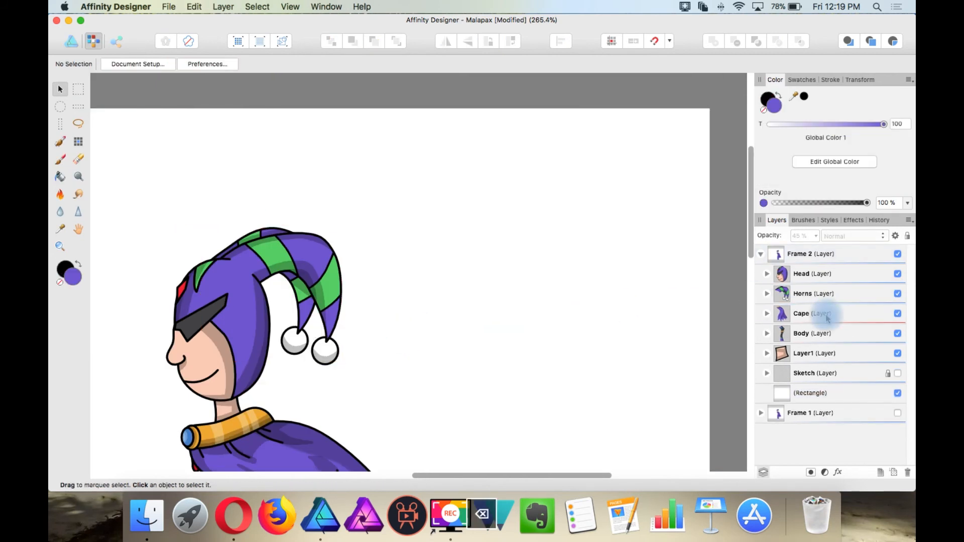
right_click(829, 294)
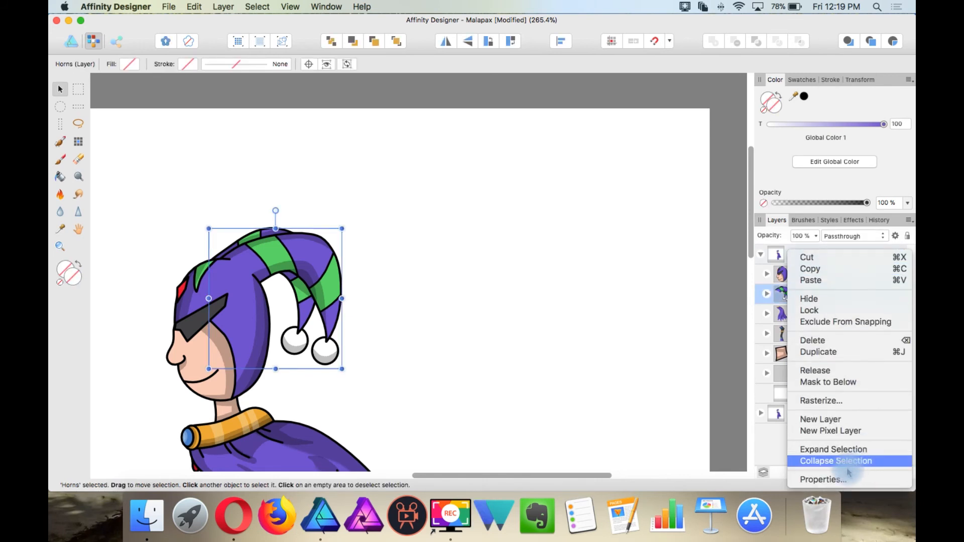
click(833, 479)
click(847, 265)
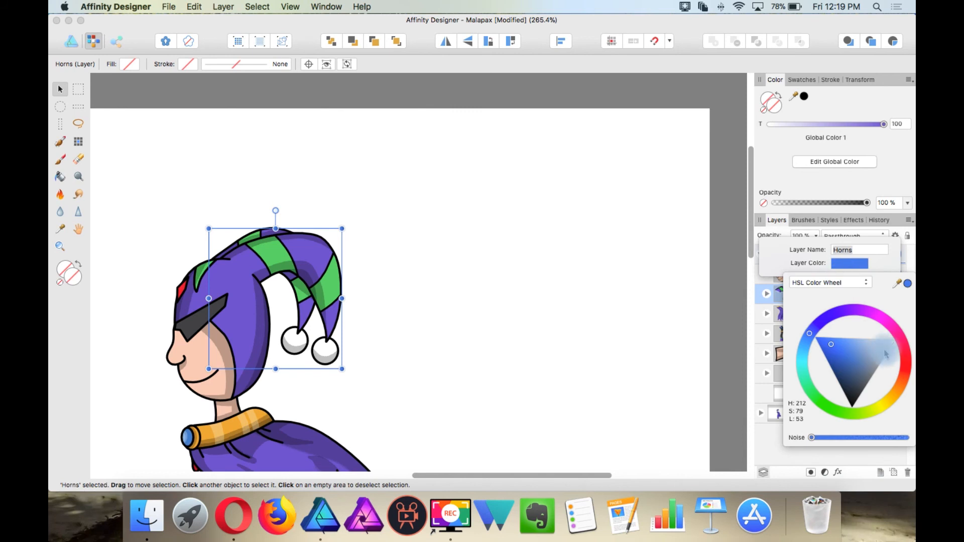
click(909, 358)
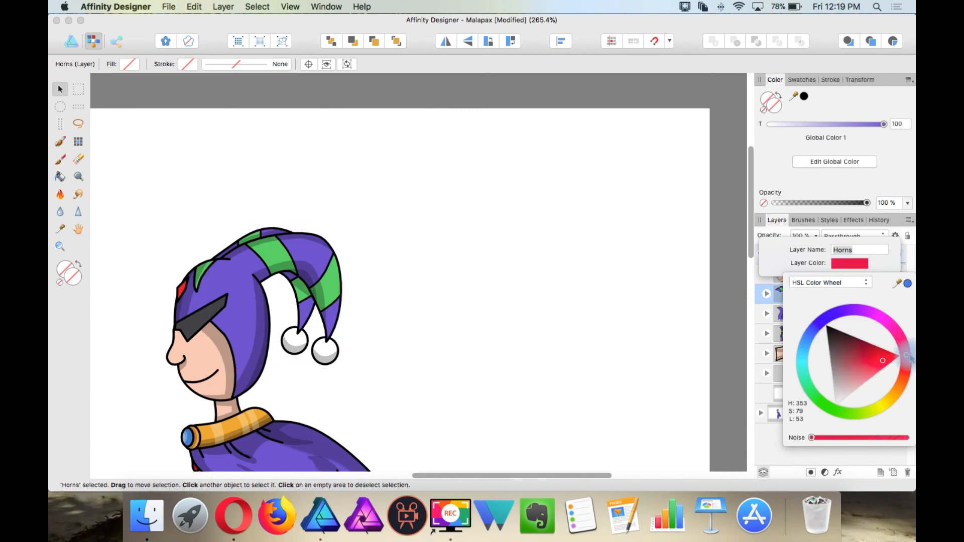
scroll(516, 219, down, 3)
click(538, 219)
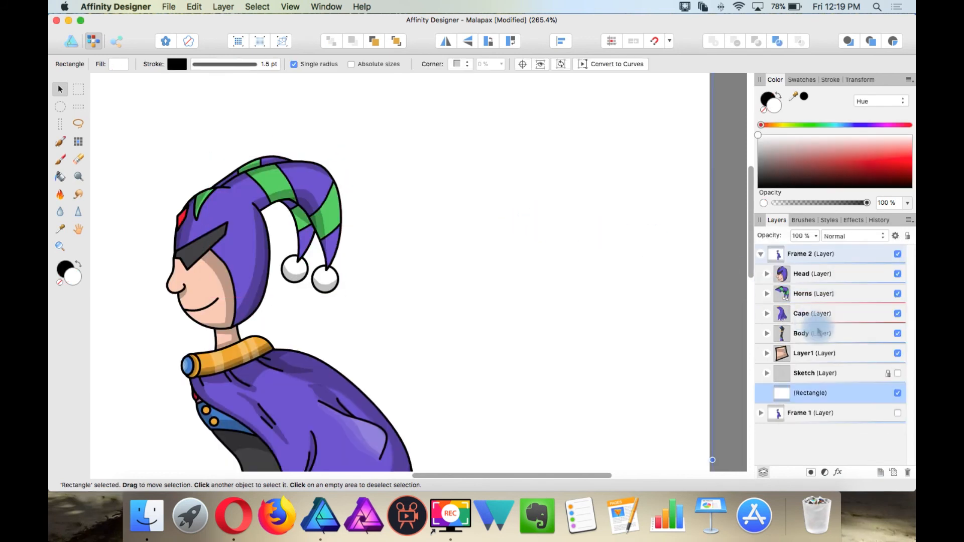
- Add a new empty layer named Cape directly above the original Cape layer in Frame 2
click(818, 312)
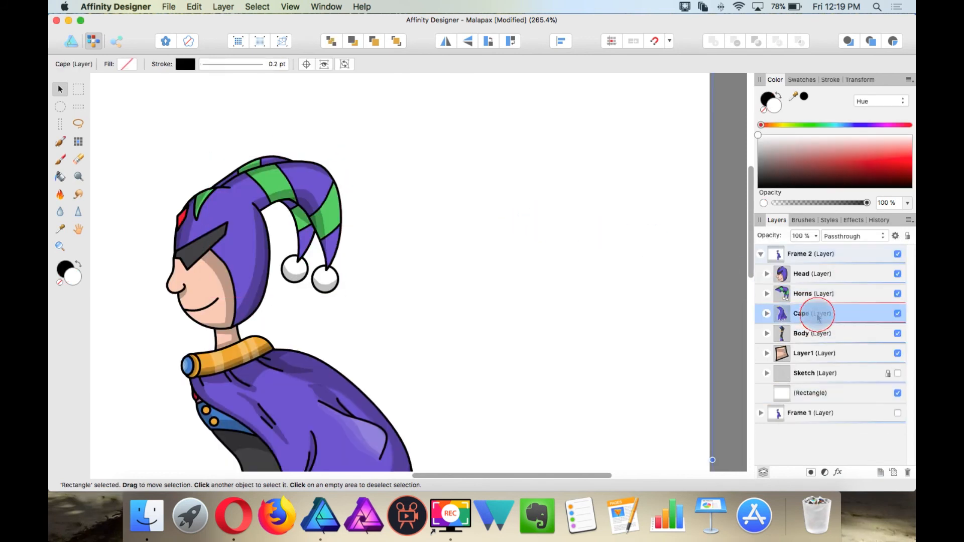
click(882, 475)
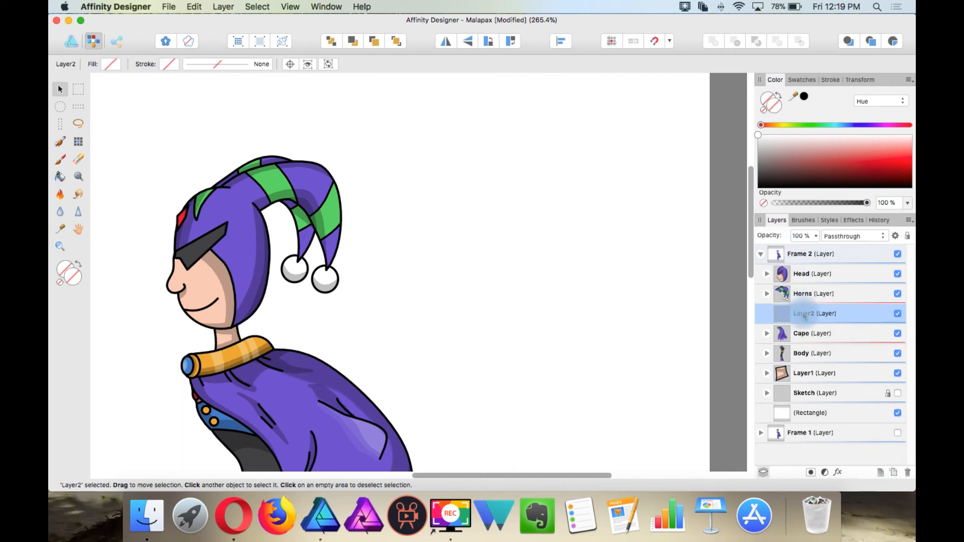
- Fade the original Cape layer to 32% opacity, hide the Body layer, and reselect the original Cape layer
click(818, 332)
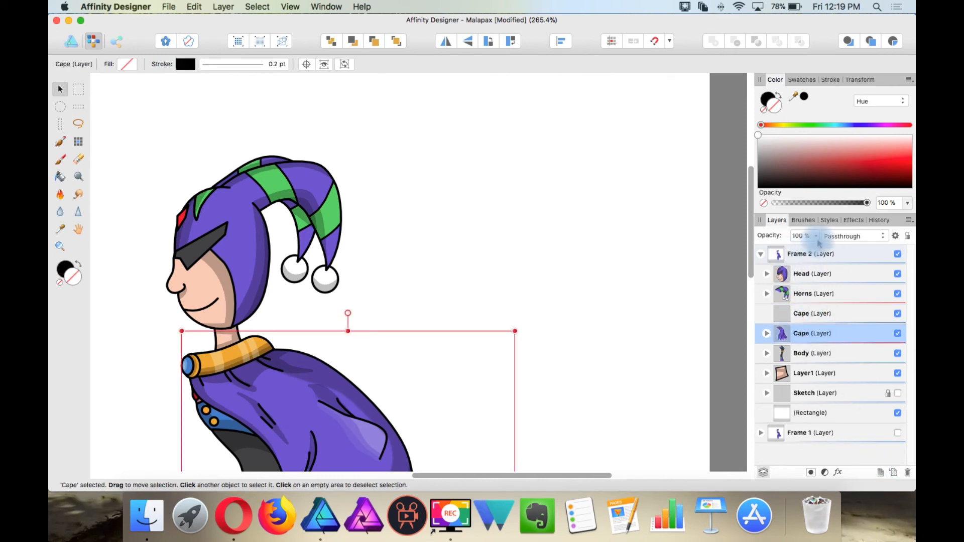
click(816, 236)
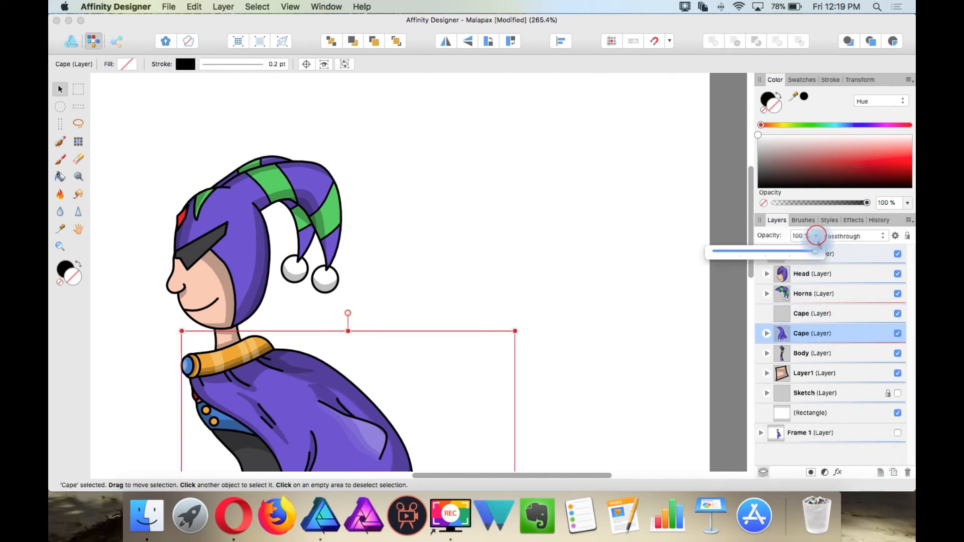
drag(816, 252, 774, 258)
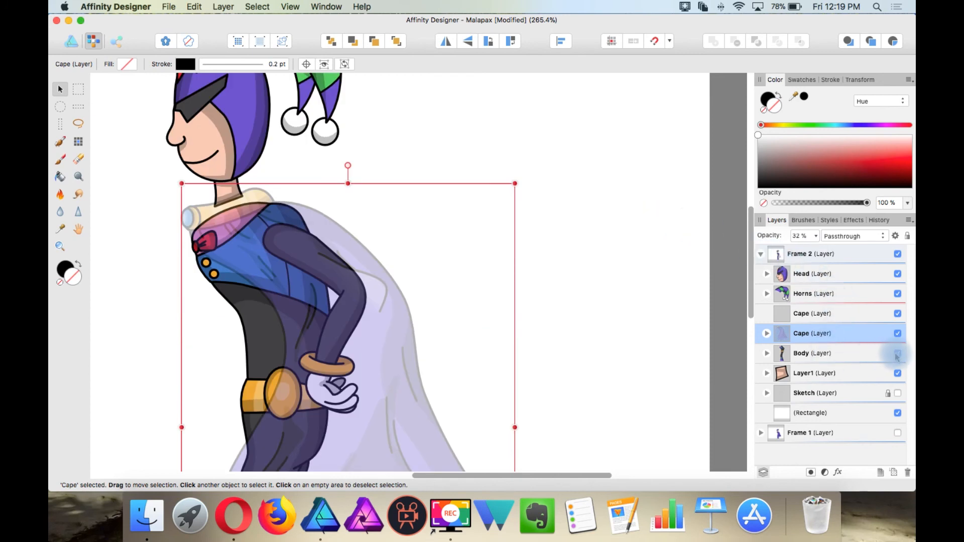
click(898, 354)
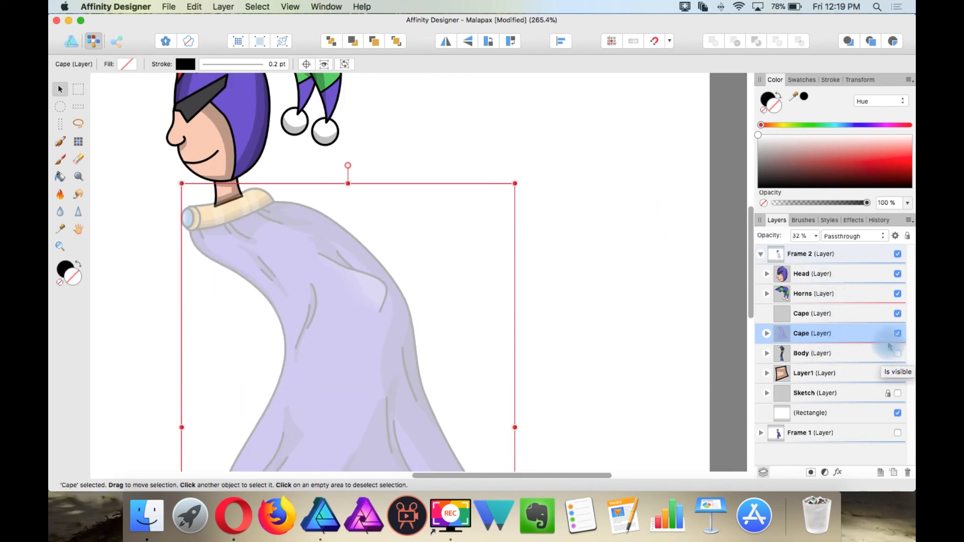
click(825, 335)
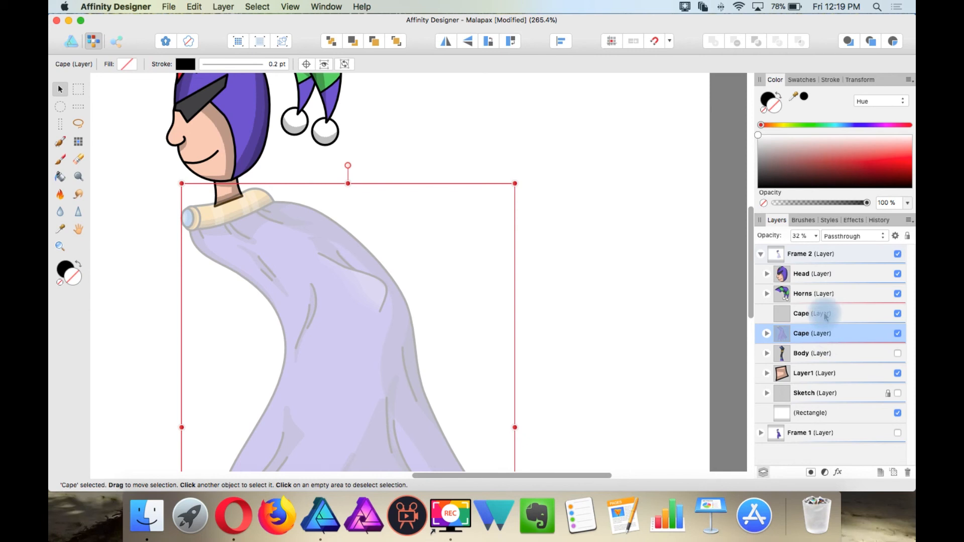
click(834, 314)
click(832, 334)
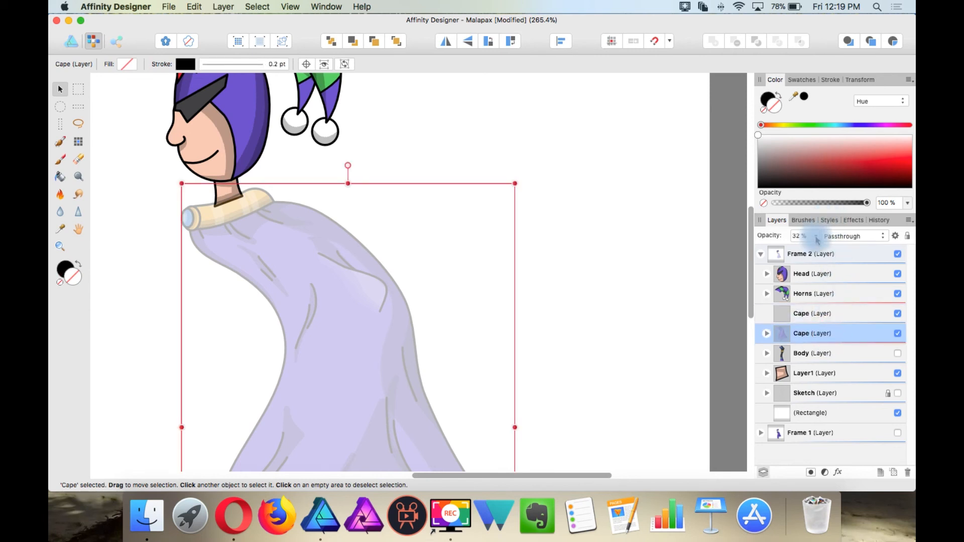
- Restore the original Cape layer to 100% opacity and copy its gold collar, end ring and blue gem into the new Cape layer
click(816, 236)
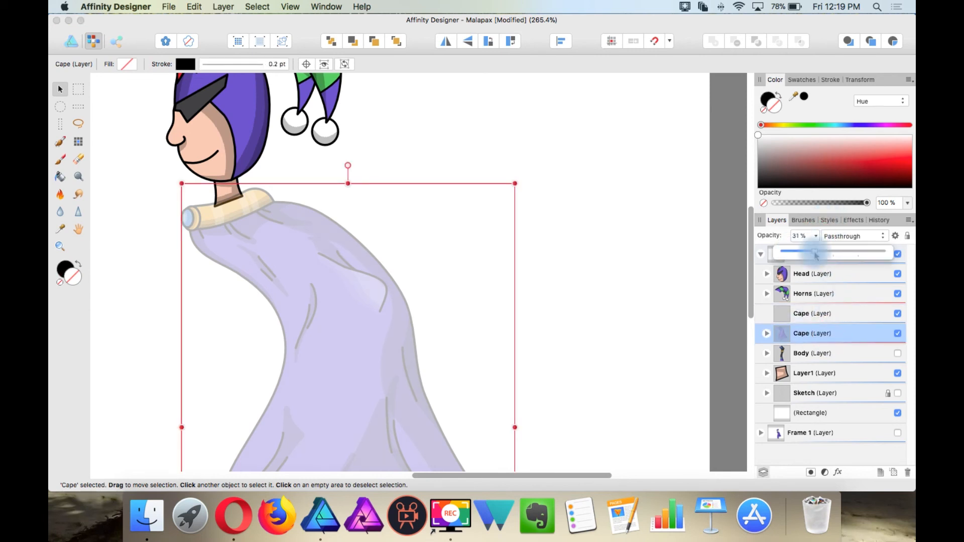
drag(815, 251, 884, 252)
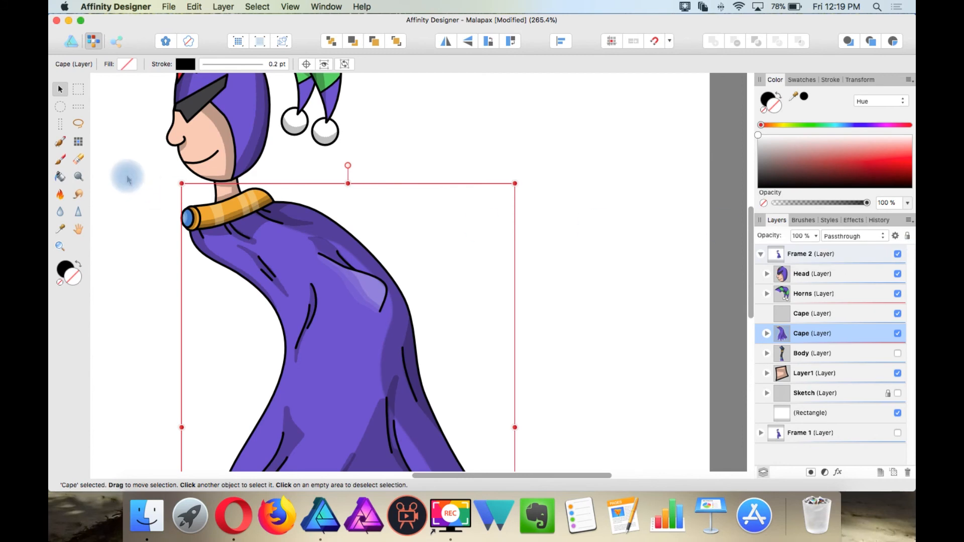
scroll(162, 189, up, 5)
click(179, 211)
scroll(243, 252, up, 3)
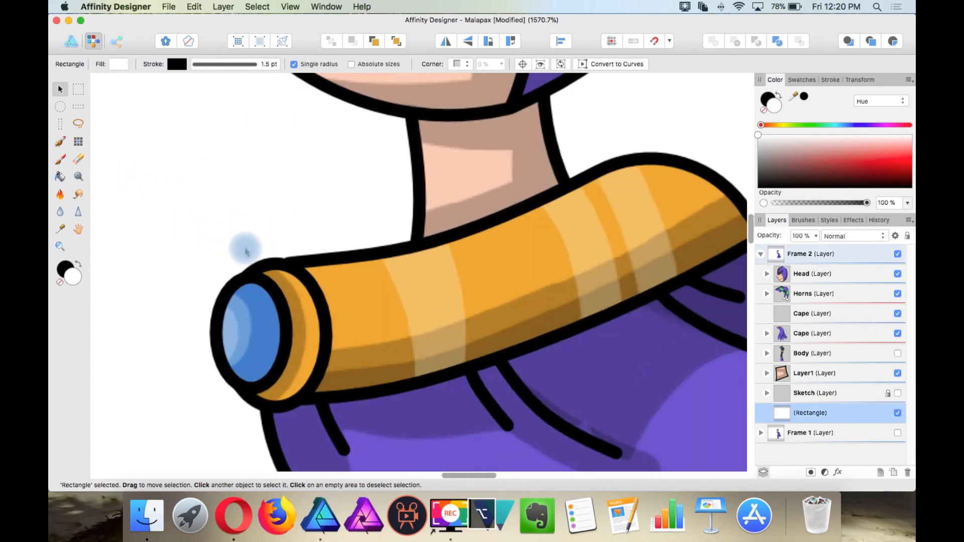
click(315, 265)
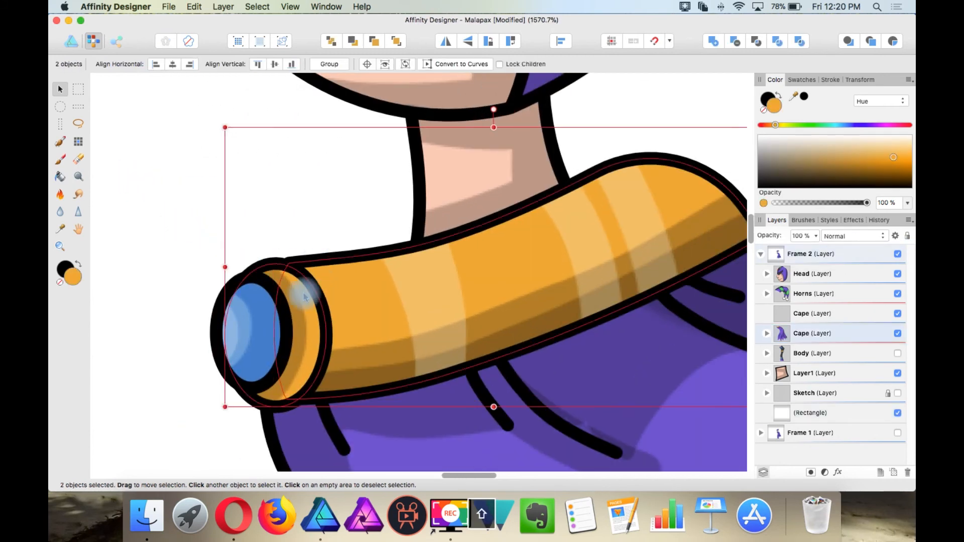
shift+click(271, 288)
shift+click(268, 288)
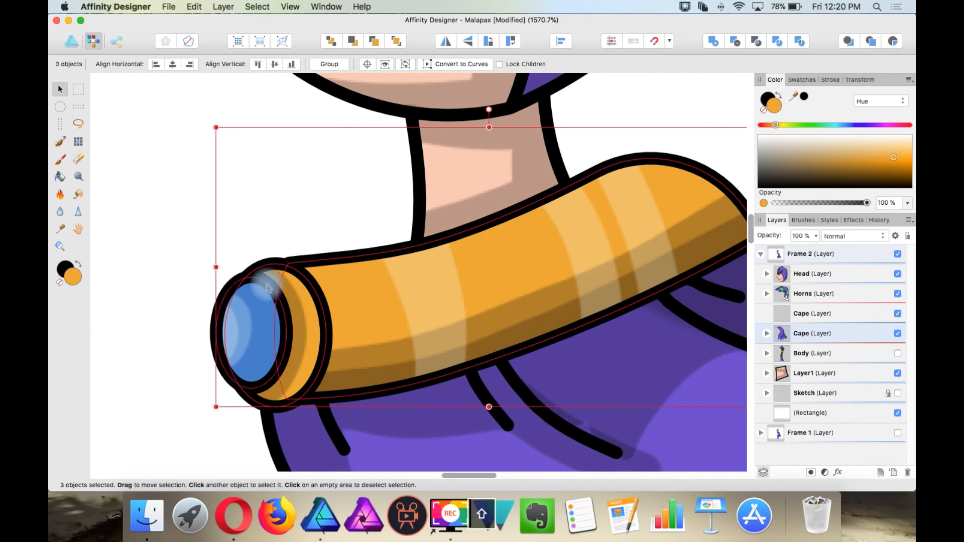
scroll(268, 286, down, 5)
scroll(261, 281, up, 2)
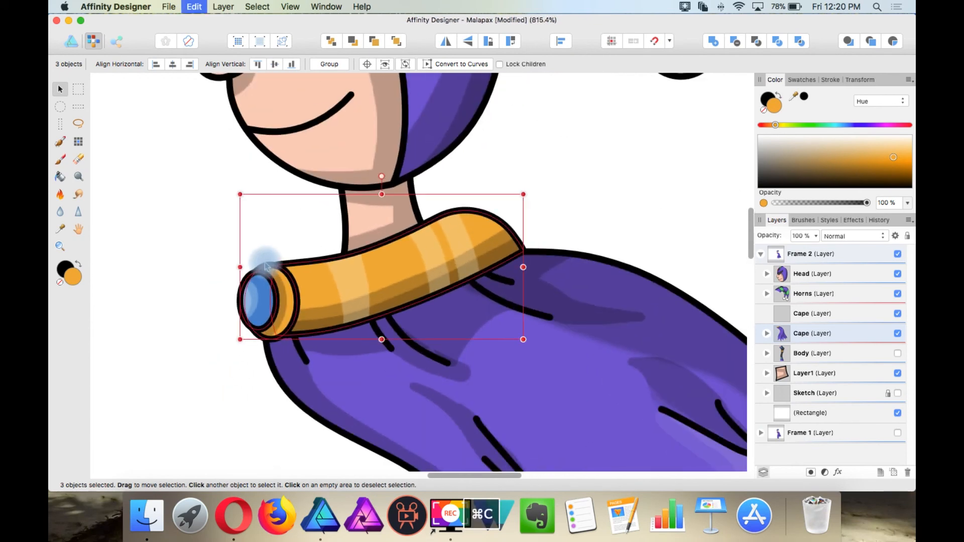
click(842, 314)
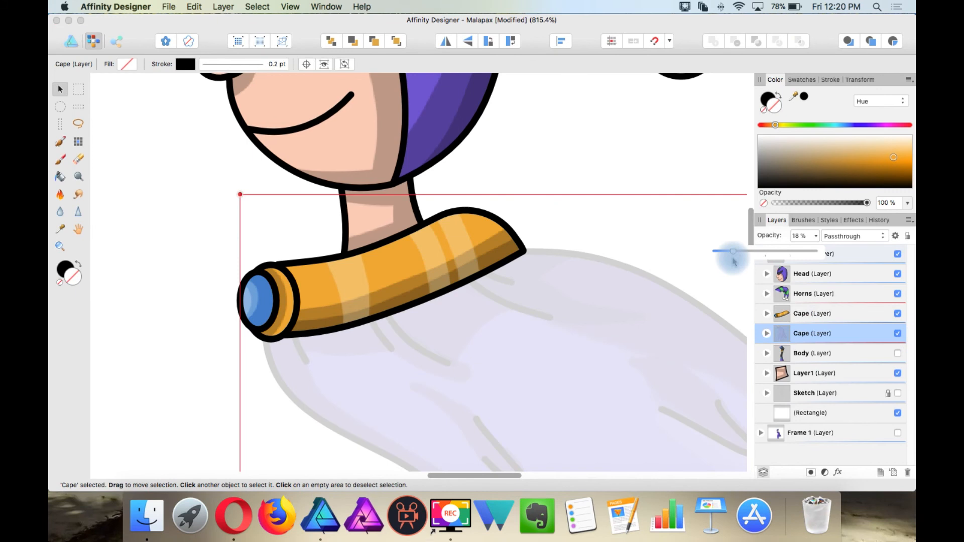
- Fade the original Cape layer in Frame 2 to 25% opacity as a tracing reference
drag(738, 261, 740, 262)
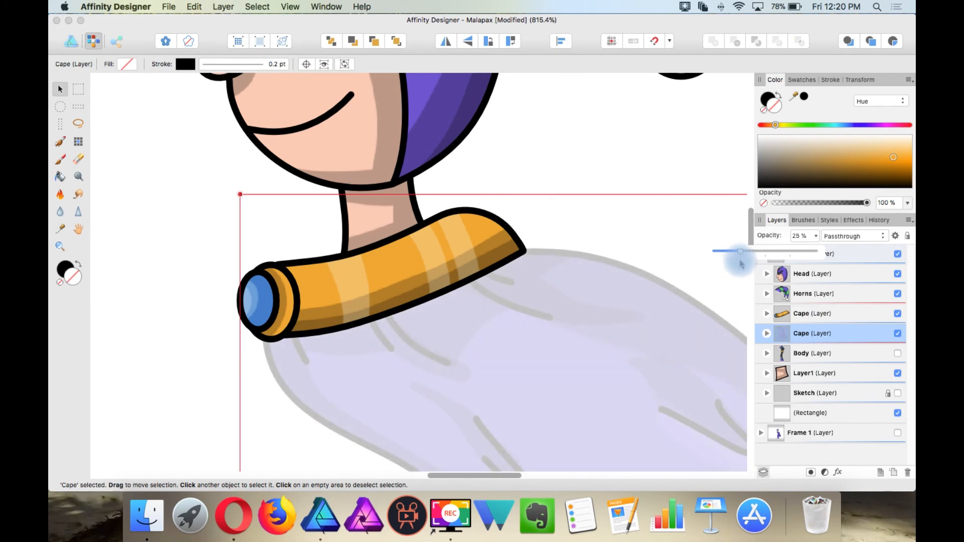
scroll(490, 280, down, 3)
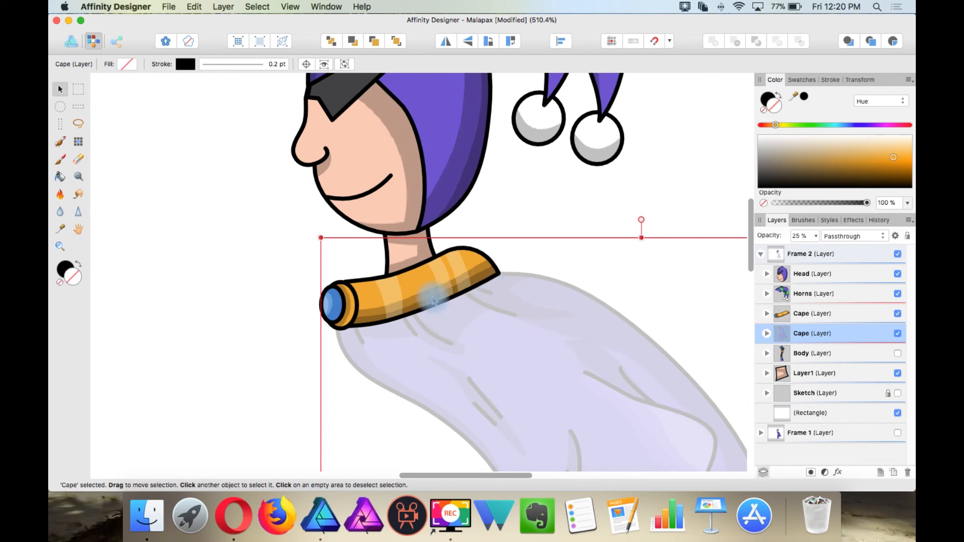
scroll(436, 297, left, 10)
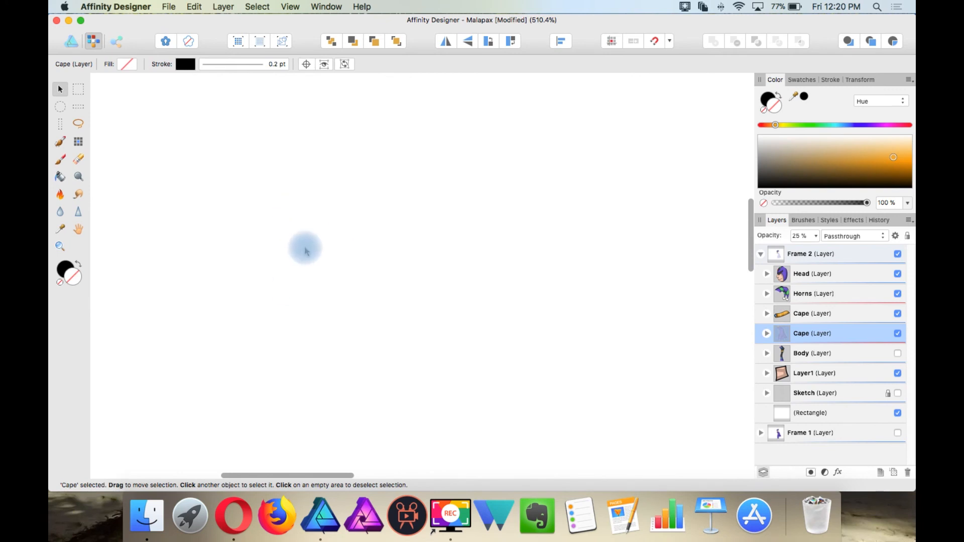
scroll(307, 252, right, 10)
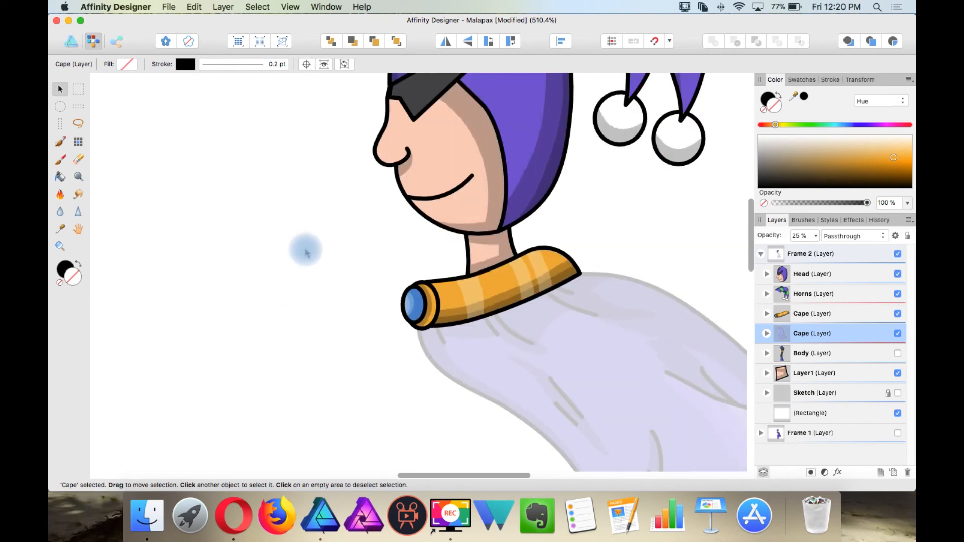
scroll(310, 253, down, 10)
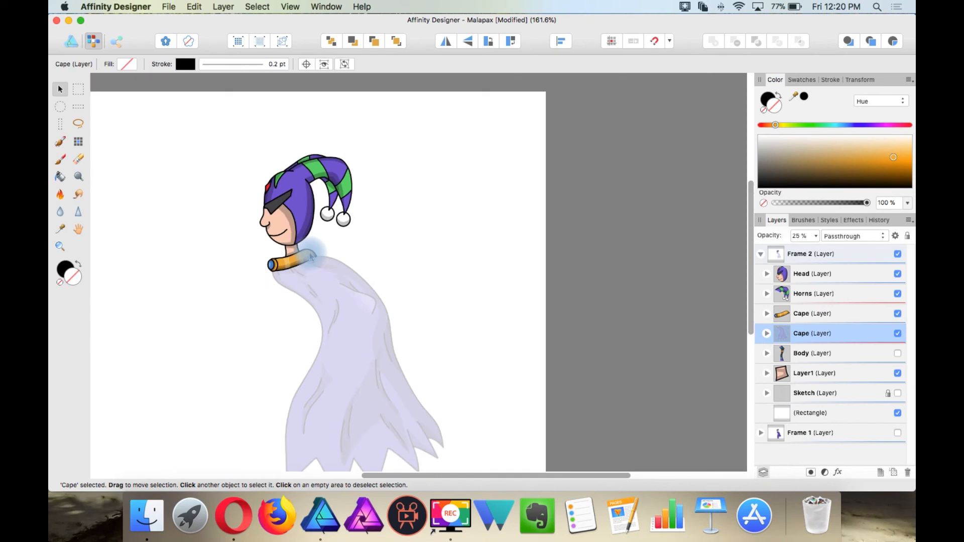
scroll(399, 318, up, 5)
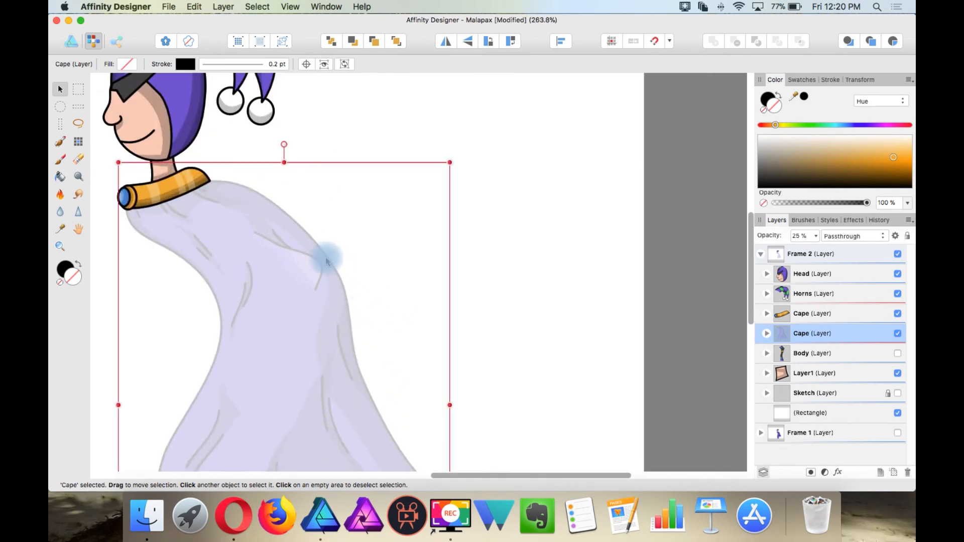
scroll(324, 258, down, 2)
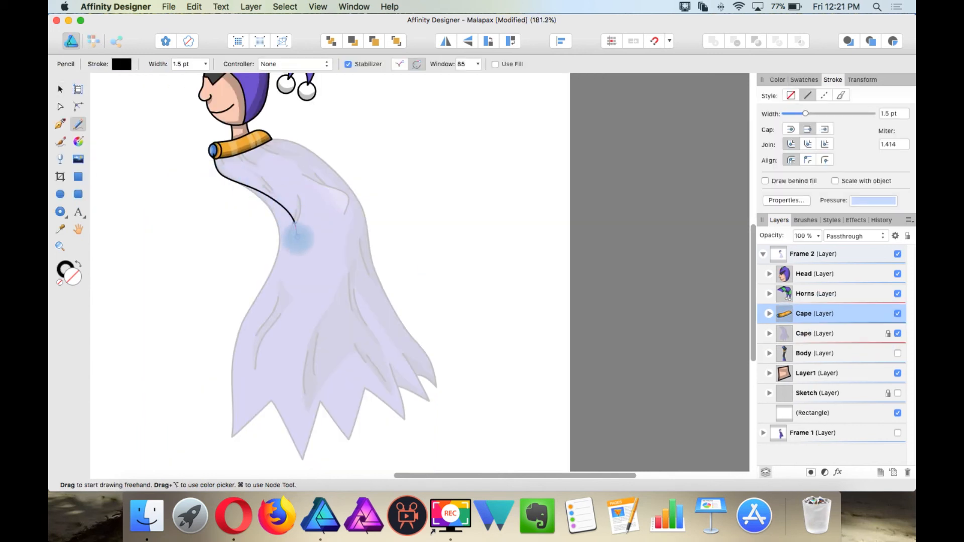
- Draw the new cape's front edge, jagged hem and flared back edge with 1.5 pt Pencil strokes over the faded original
mouse_move(295, 240)
mouse_down()
mouse_move(355, 430)
mouse_move(452, 396)
mouse_up()
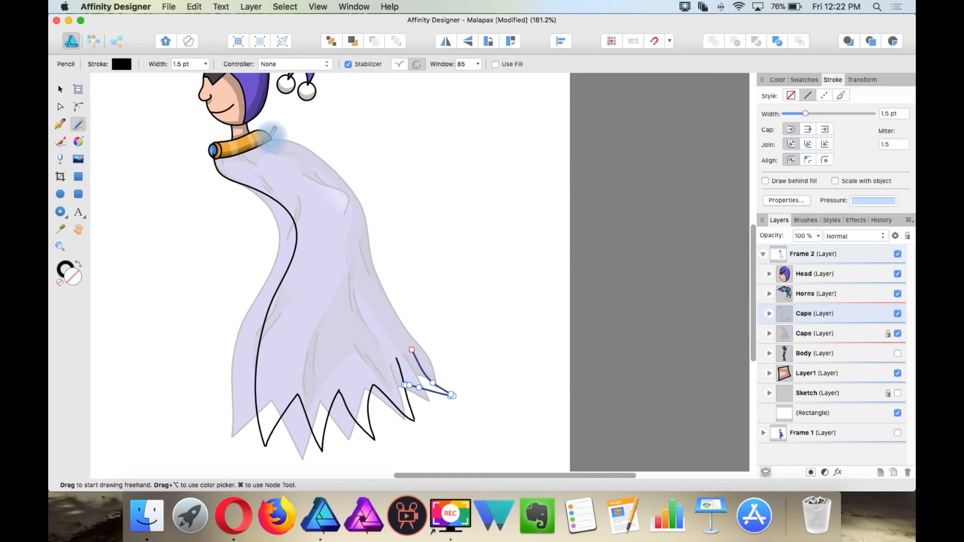
mouse_move(270, 139)
mouse_down()
mouse_move(326, 151)
mouse_move(366, 185)
mouse_move(398, 302)
mouse_move(466, 374)
mouse_up()
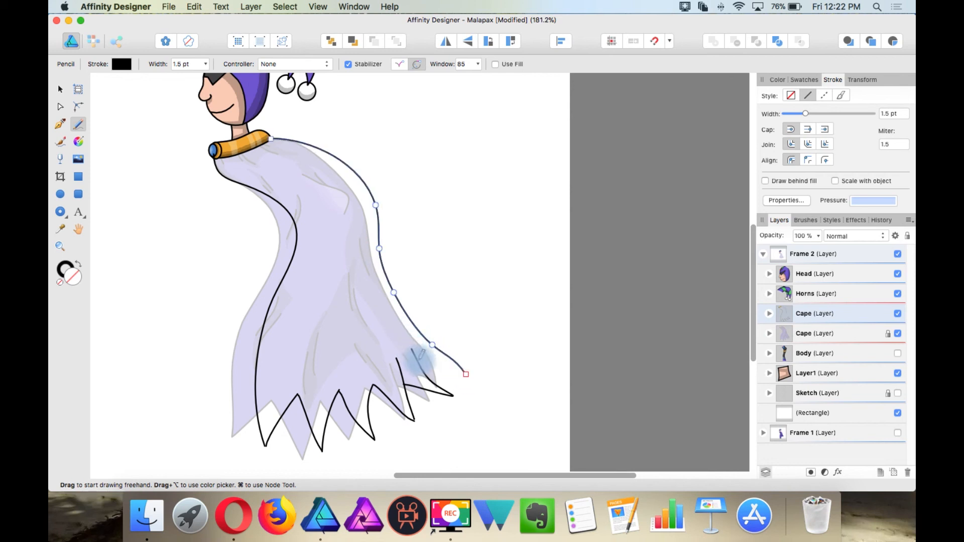
drag(420, 364, 466, 376)
- Move the back edge's end node onto the rearmost hem tip and adjust its handle so the two strokes meet
scroll(468, 341, up, 5)
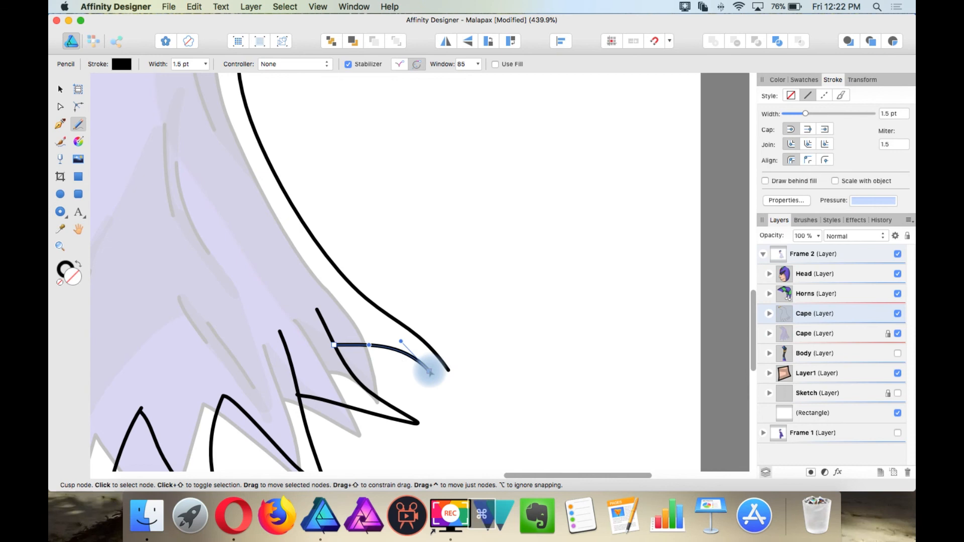
super+click(446, 369)
drag(447, 369, 430, 370)
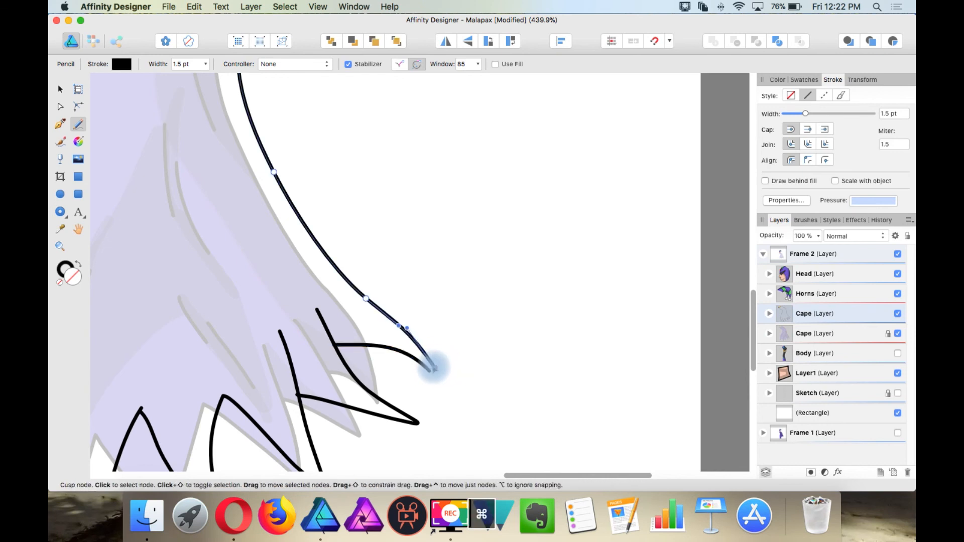
drag(400, 326, 408, 327)
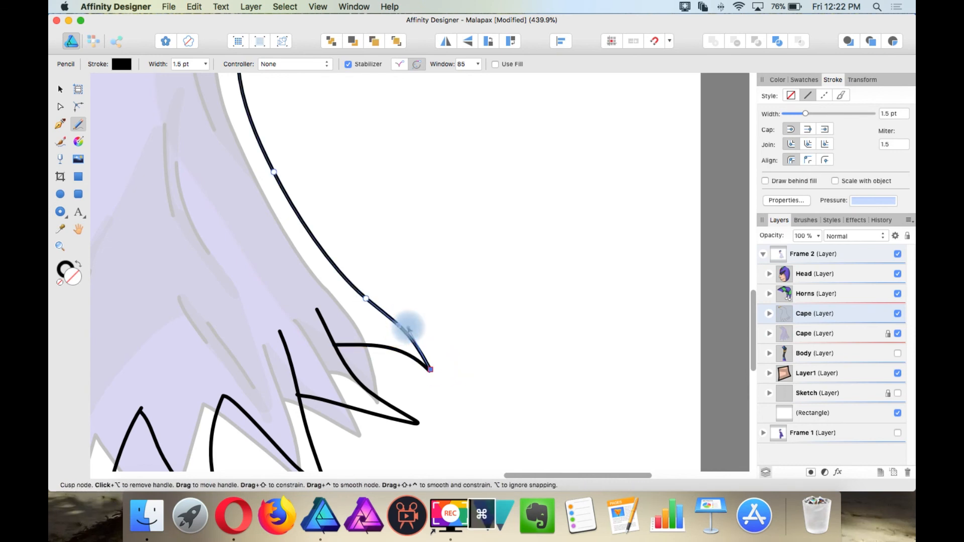
scroll(442, 385, up, 10)
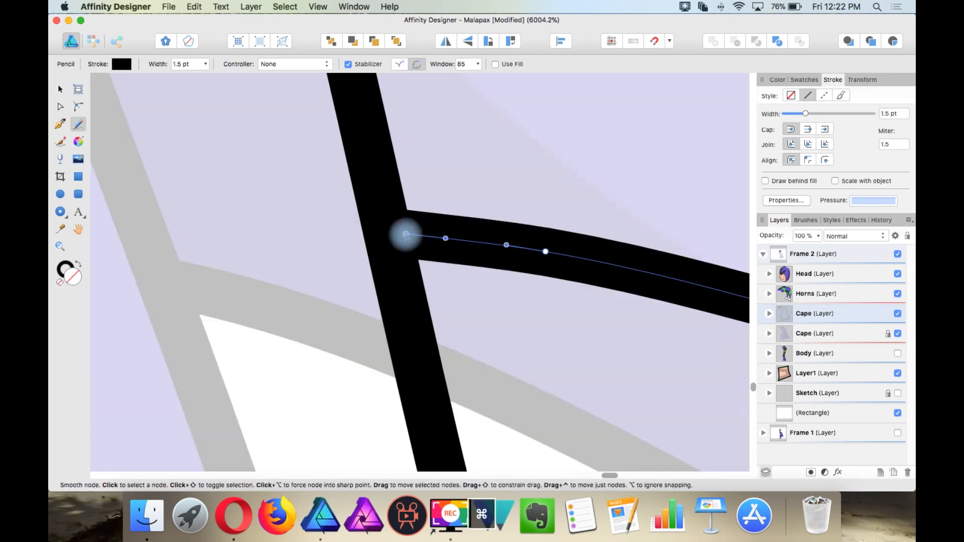
- Draw a long curved fold line and a short crease beside it on the cape's upper back using the Pencil tool
scroll(388, 241, down, 10)
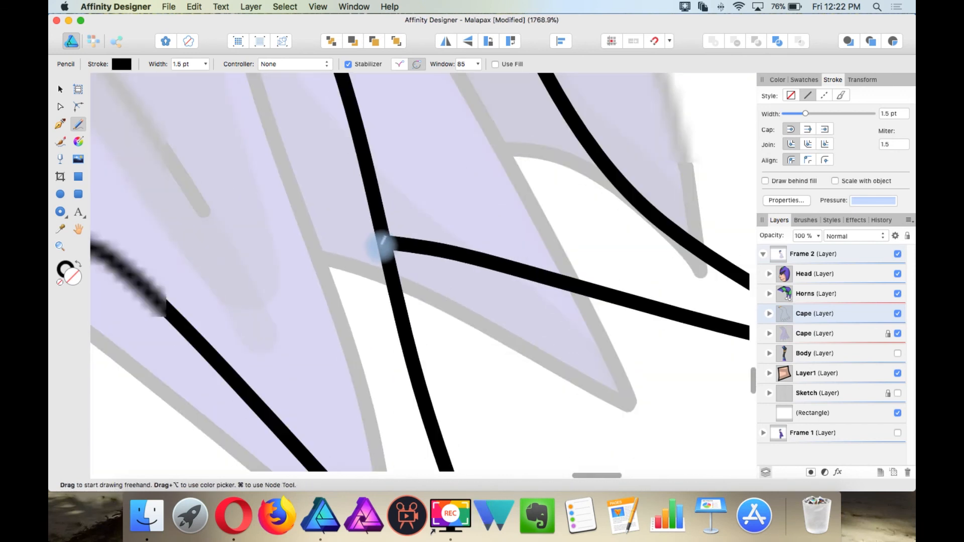
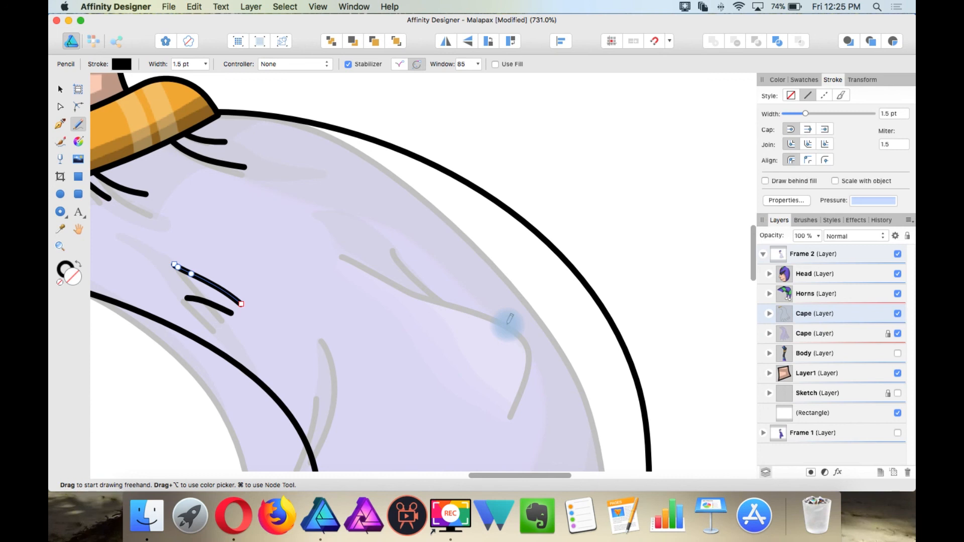
mouse_move(370, 251)
mouse_down()
mouse_move(380, 280)
mouse_move(460, 280)
mouse_move(518, 300)
mouse_move(548, 340)
mouse_move(553, 384)
mouse_up()
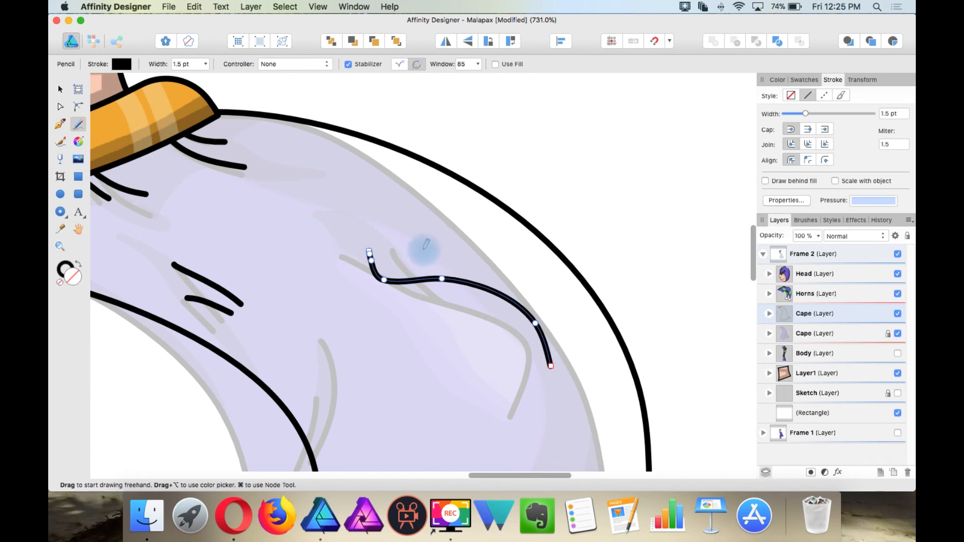
drag(425, 250, 442, 285)
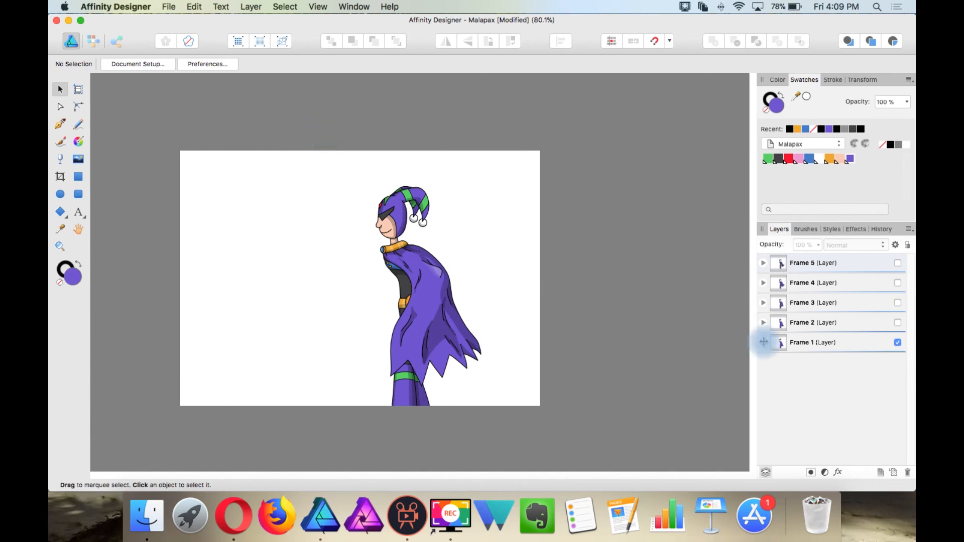
- Preview the animation by showing Frames 2 through 5 one after another, then hiding them in reverse order down to Frame 1
click(897, 322)
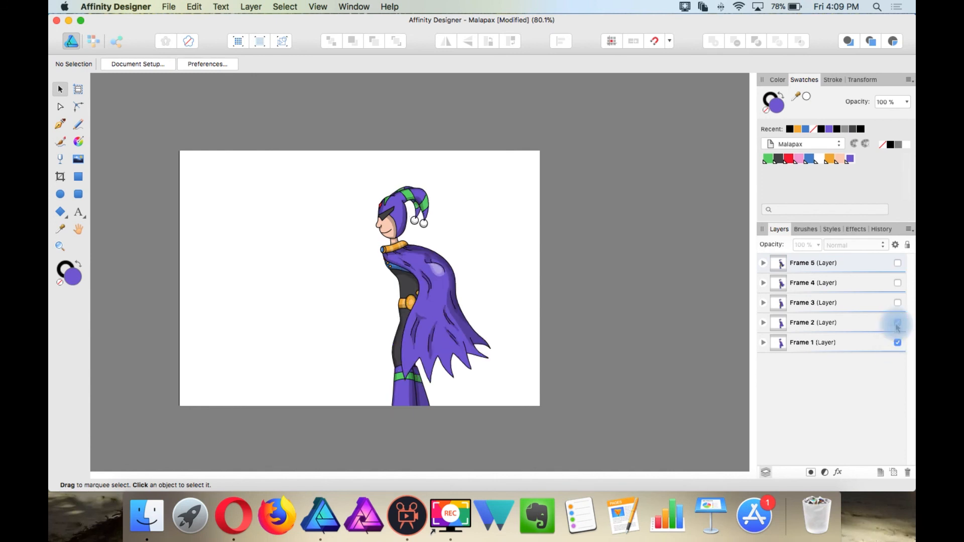
click(897, 303)
click(897, 283)
click(897, 262)
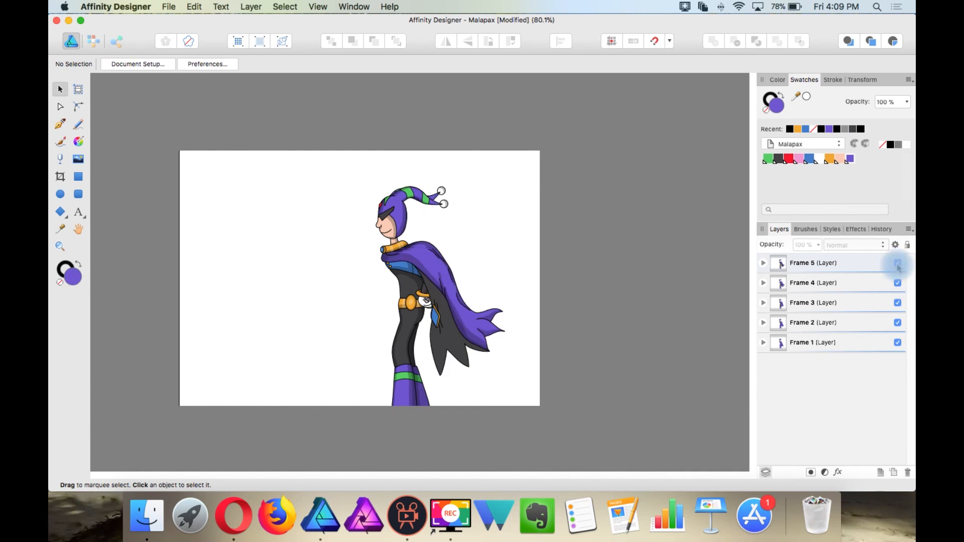
click(897, 263)
click(897, 283)
click(897, 303)
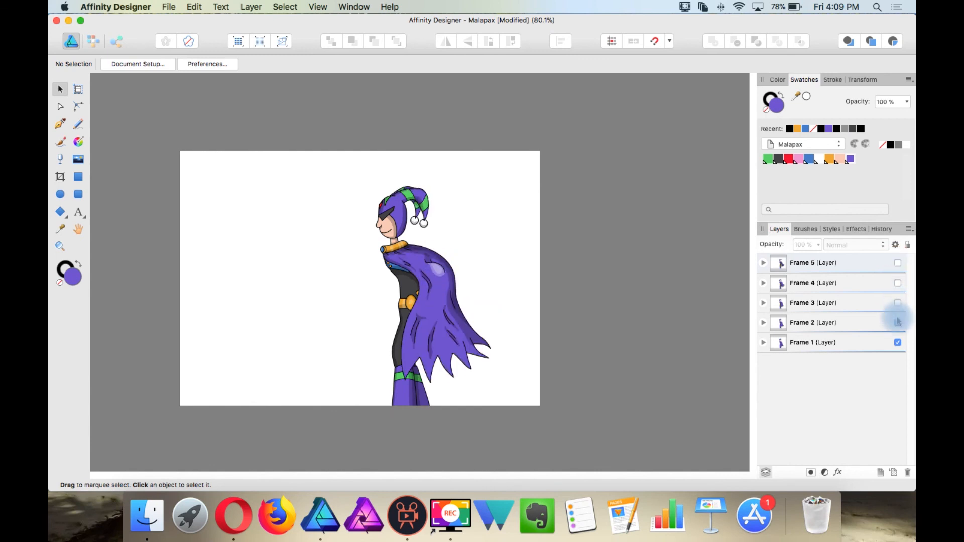
click(897, 322)
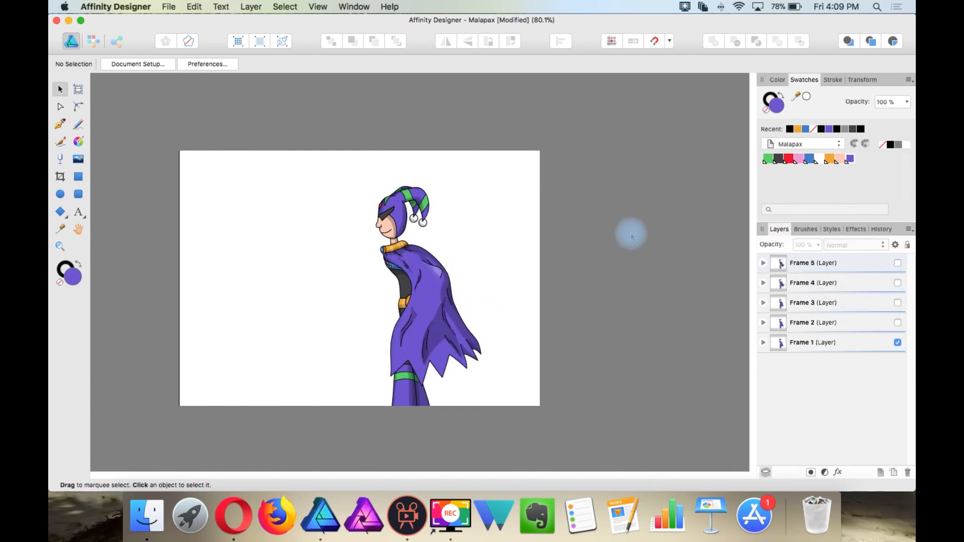
- Try recolouring the purple global swatch in the Malapax palette to dark blue (H 224, S 100, L 28)
scroll(535, 249, up, 3)
scroll(535, 249, up, 1)
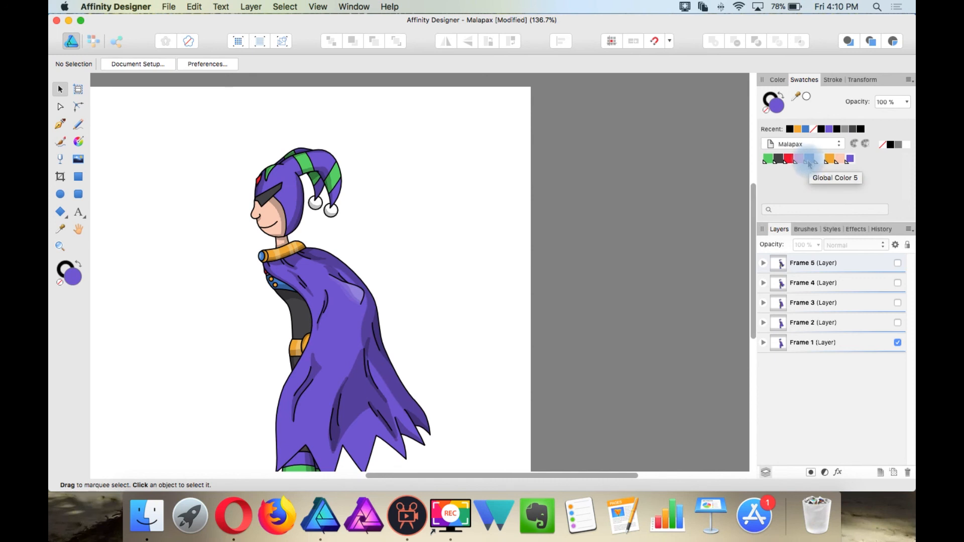
double_click(851, 159)
drag(834, 213, 832, 268)
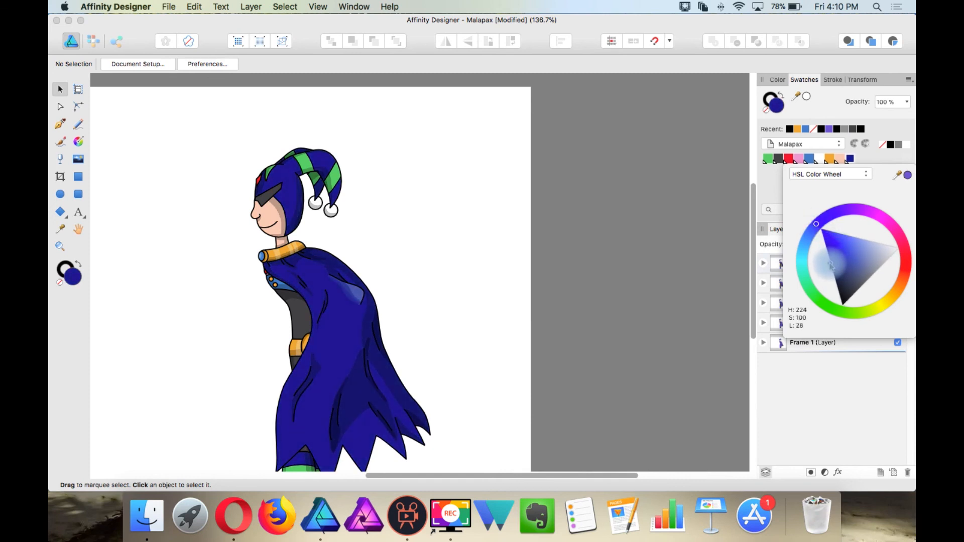
scroll(356, 305, up, 1)
scroll(356, 304, up, 3)
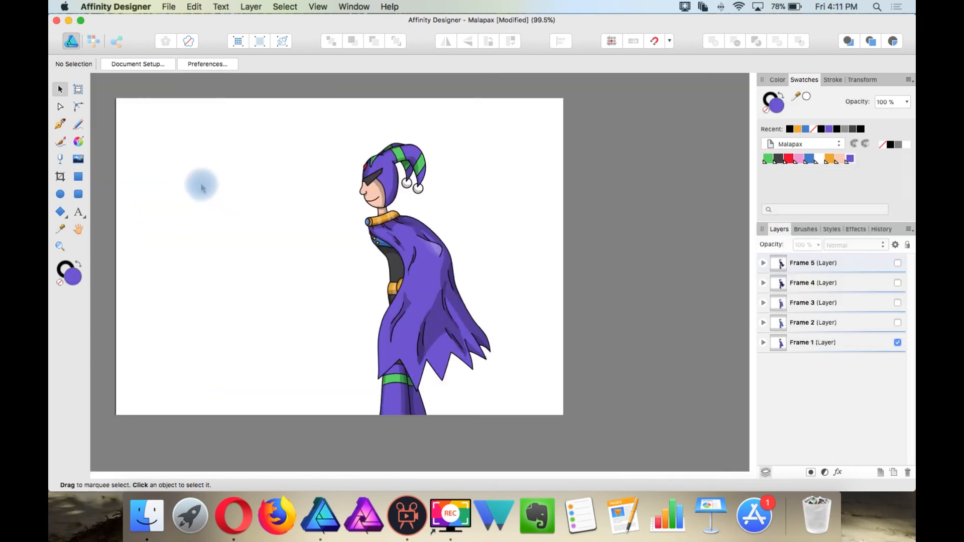
- Switch to the Export Persona and select all five layers from Frame 5 to Frame 1 for slicing
scroll(201, 188, left, 2)
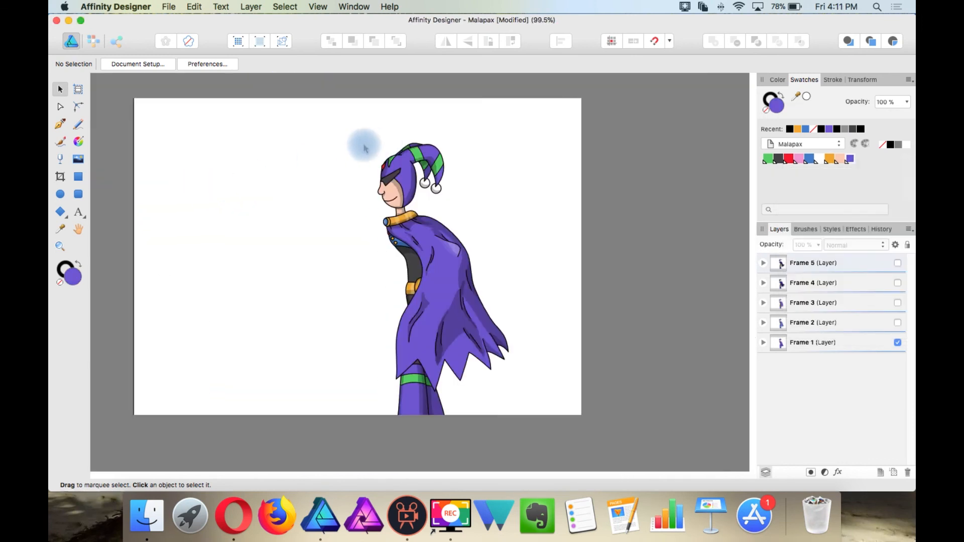
click(116, 41)
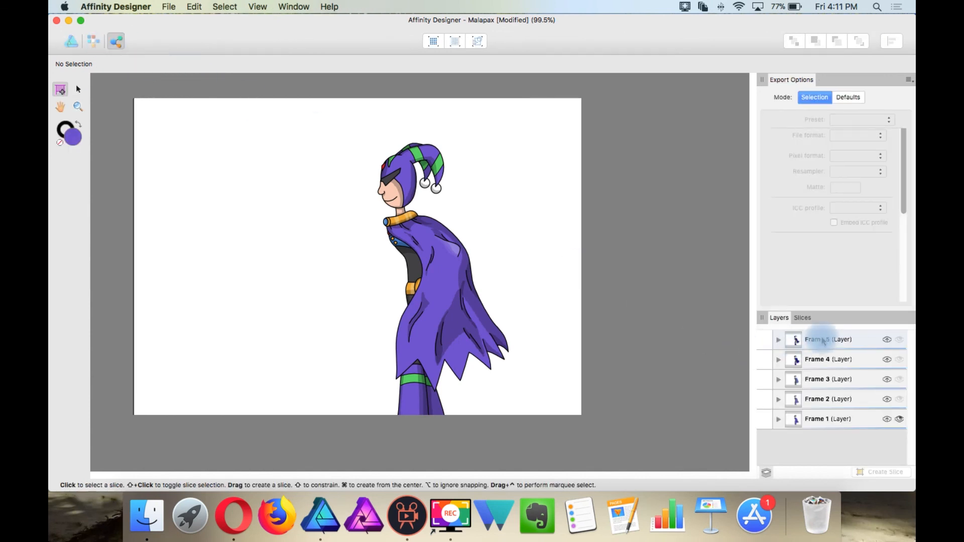
click(802, 318)
click(781, 319)
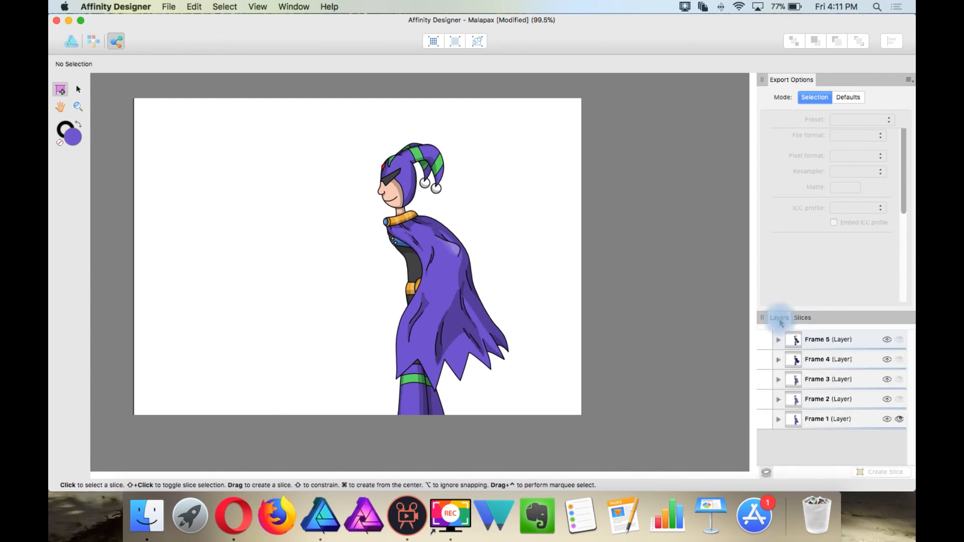
click(821, 341)
shift+click(816, 420)
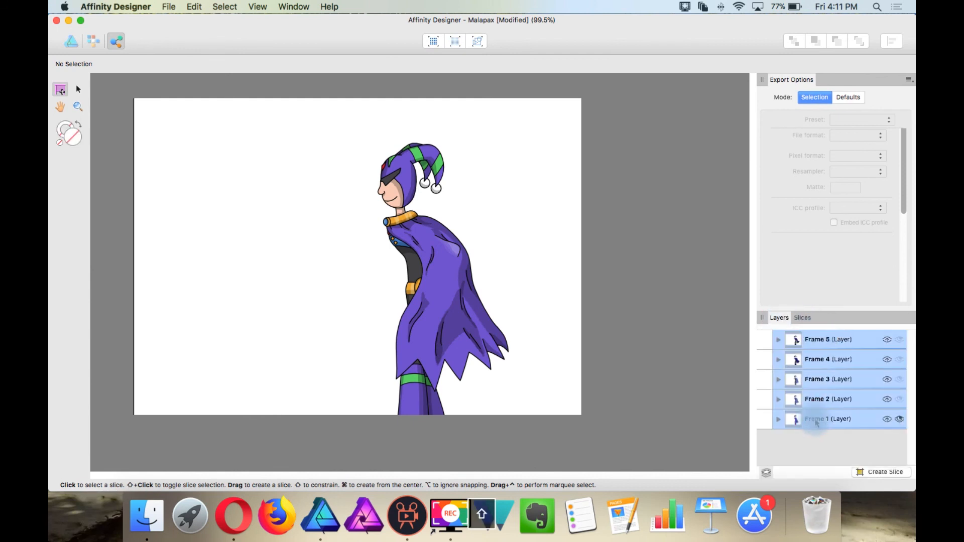
- Create slices from the five selected frame layers and leave the whole-document Malapax slice excluded from the export
click(887, 475)
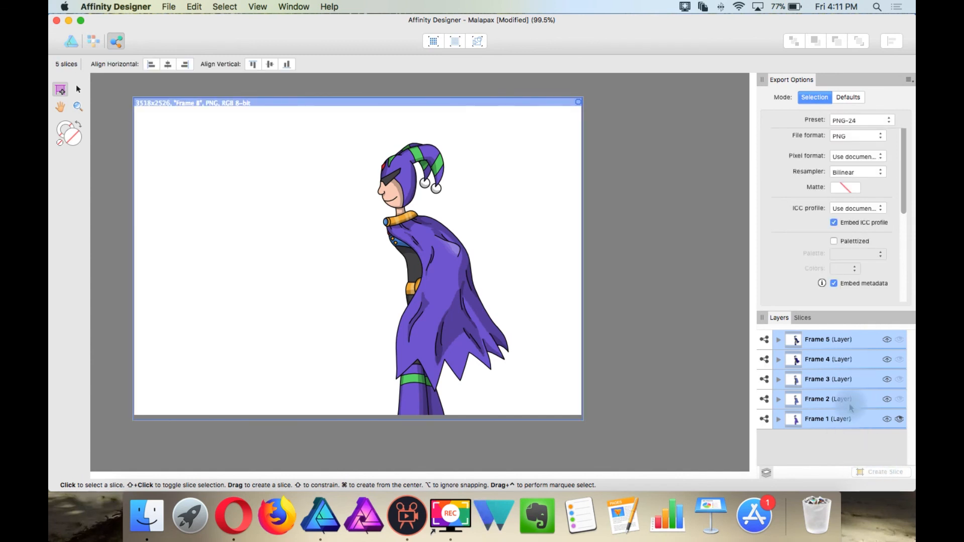
click(801, 318)
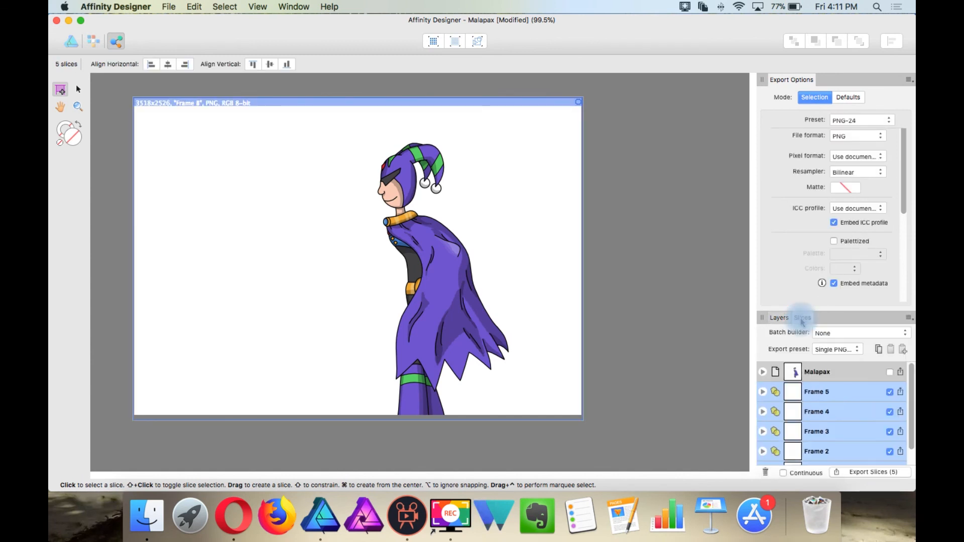
click(891, 373)
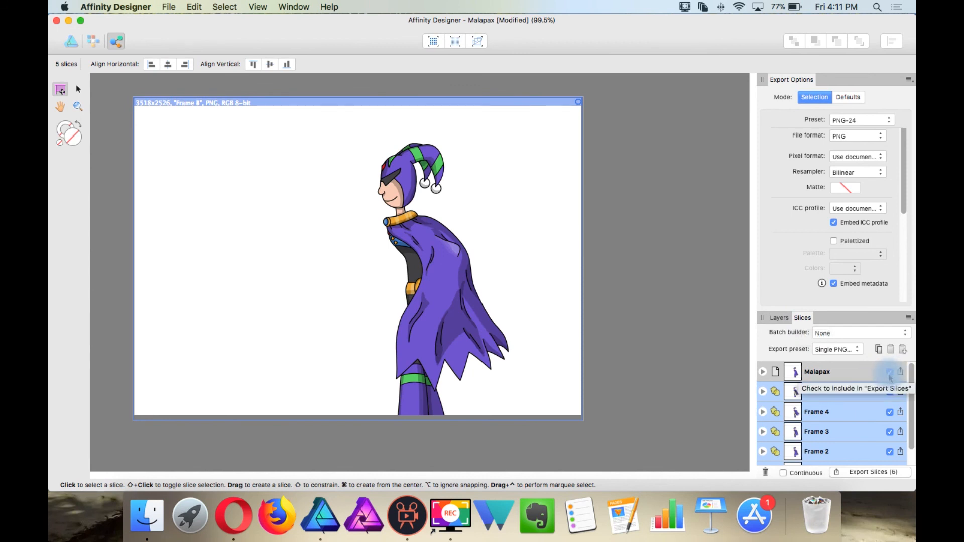
click(889, 374)
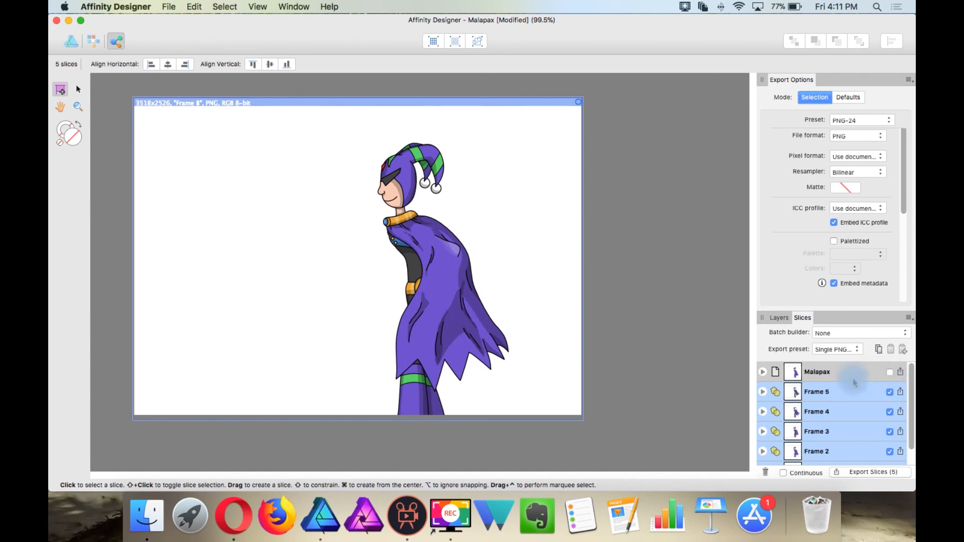
- Export the five frame slices as PNG files into the Malapax Test folder
scroll(849, 389, down, 1)
scroll(849, 442, up, 1)
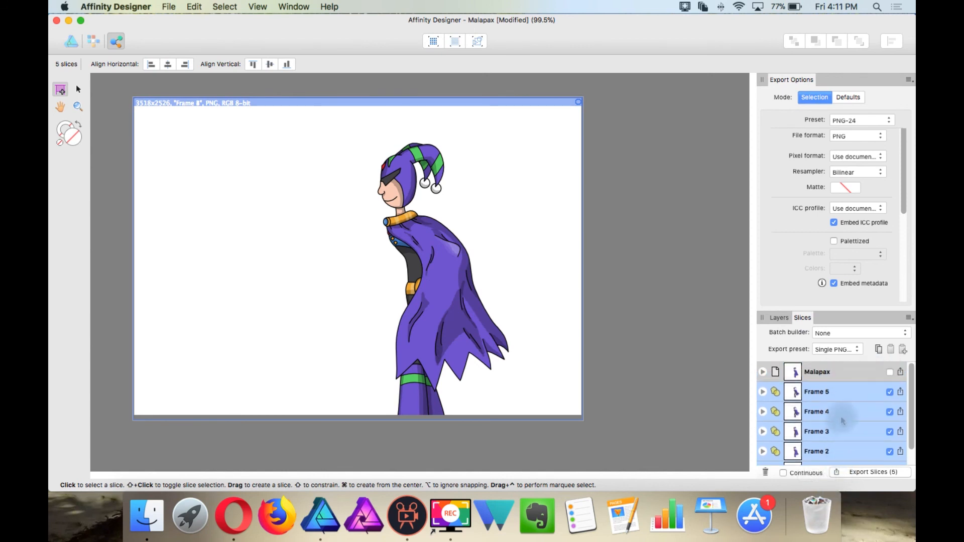
scroll(843, 416, down, 1)
click(870, 473)
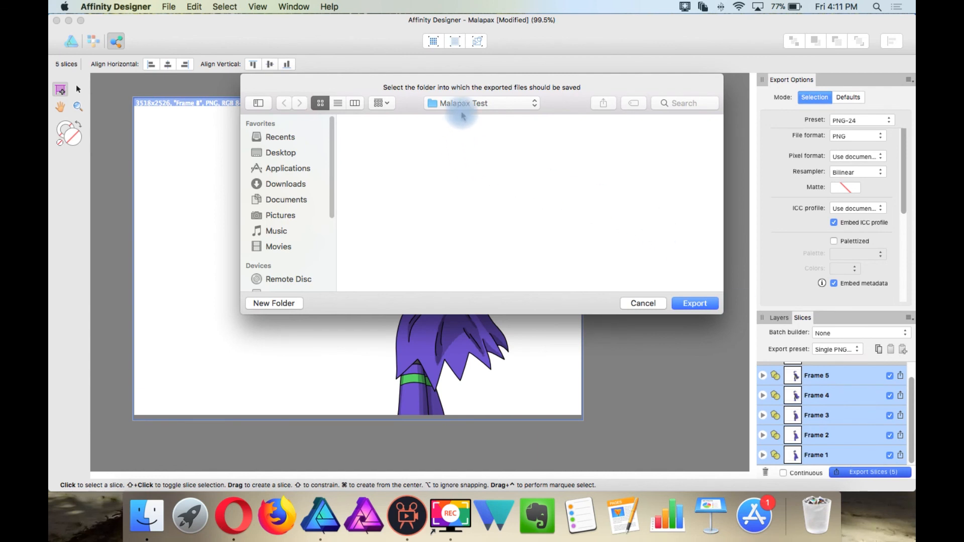
click(691, 304)
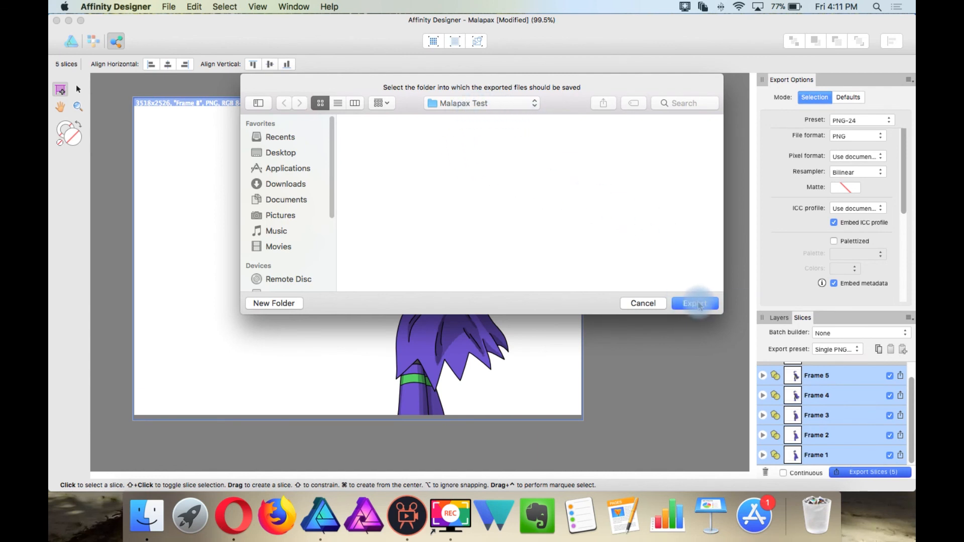